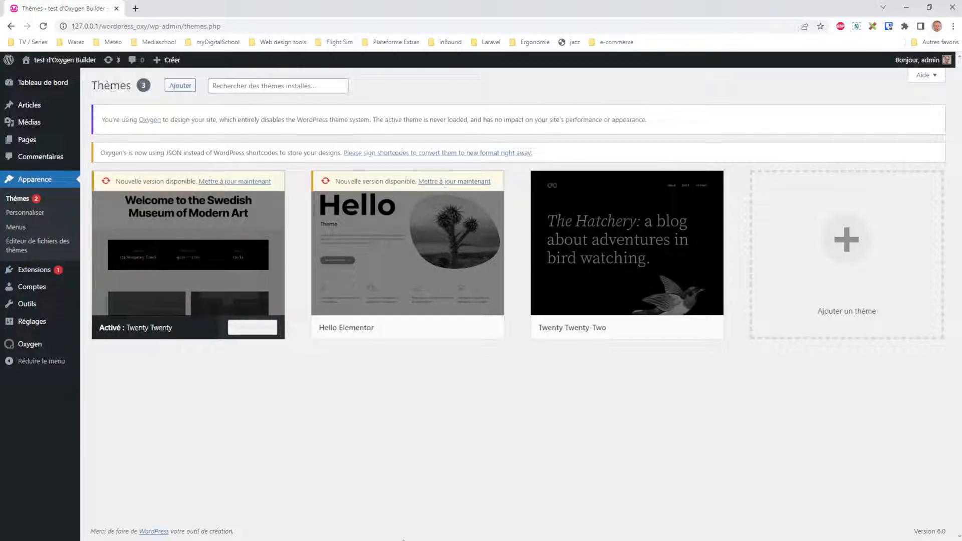
Step: Review the installed extensions and the details of the Twenty Twenty-Two theme
left_click(39, 270)
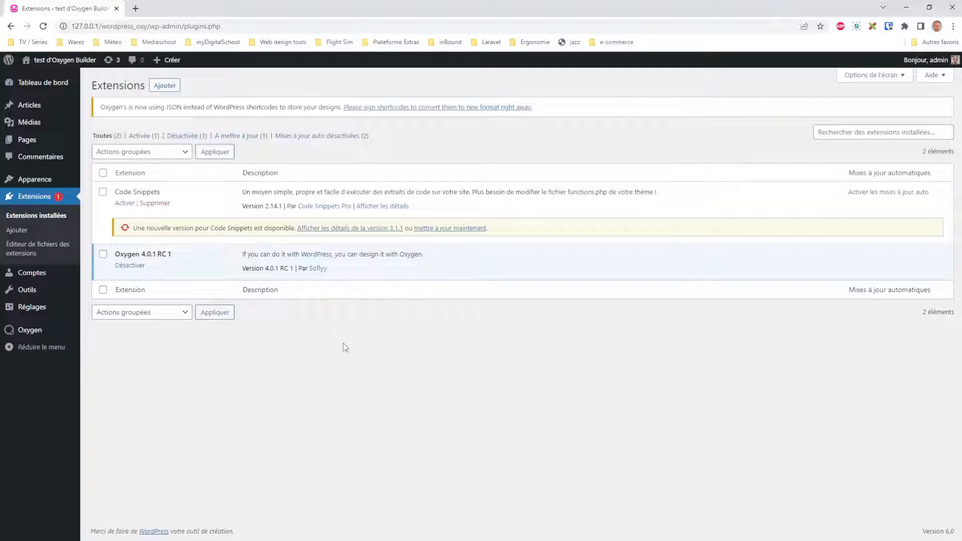
left_click(68, 187)
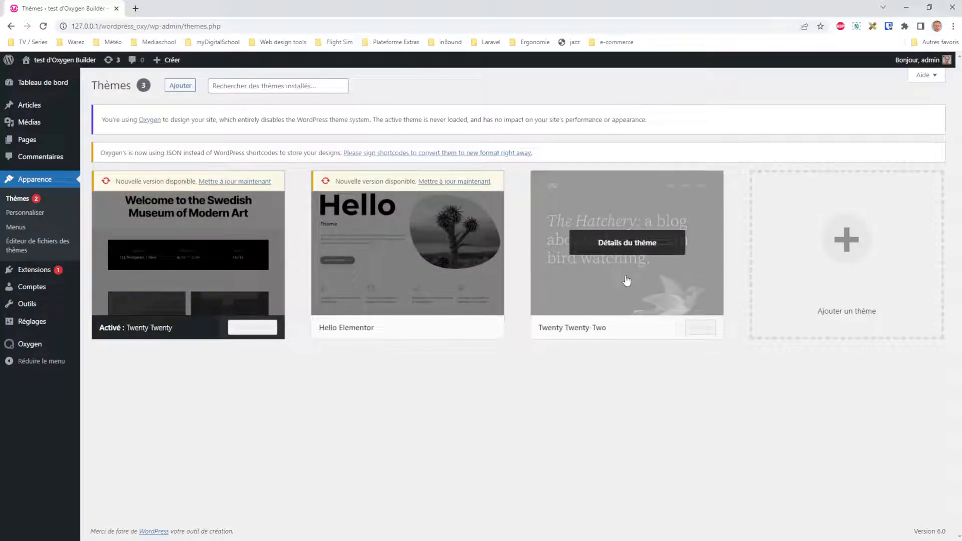
left_click(610, 270)
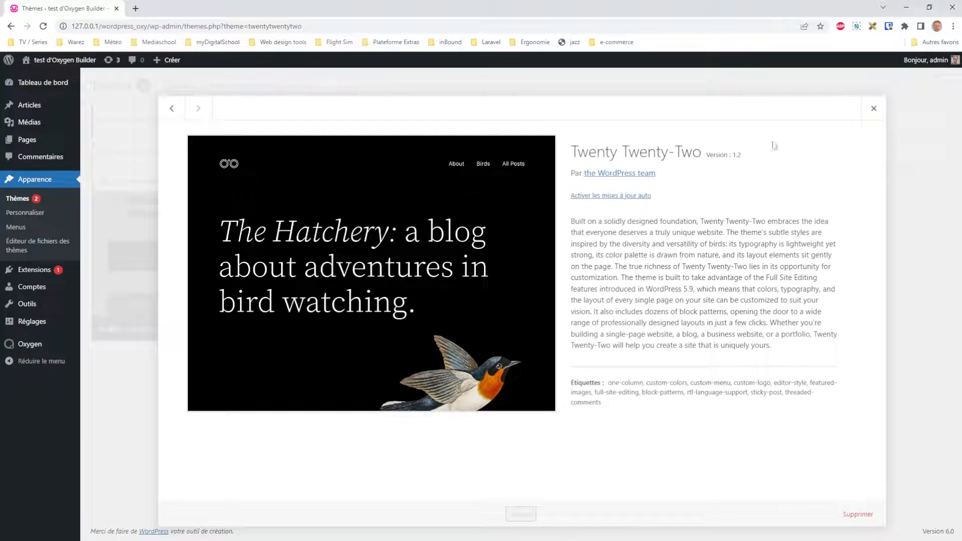
left_click(873, 108)
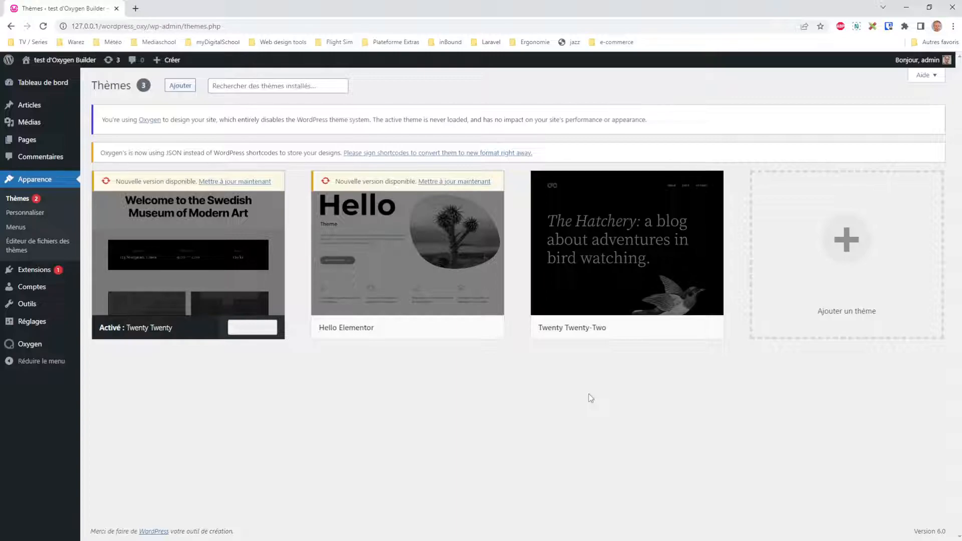
Step: Activate the Hello Elementor theme from its details
mouse_move(436, 293)
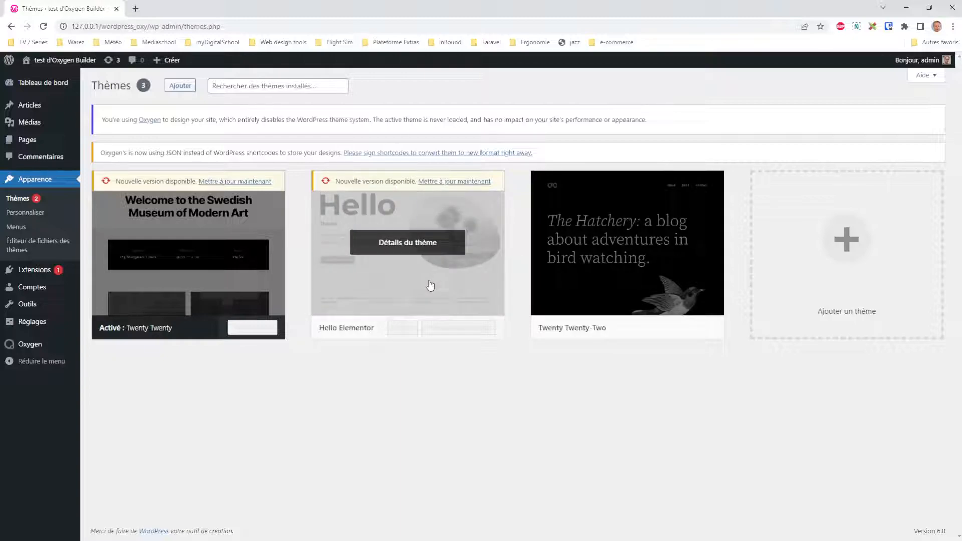
left_click(440, 256)
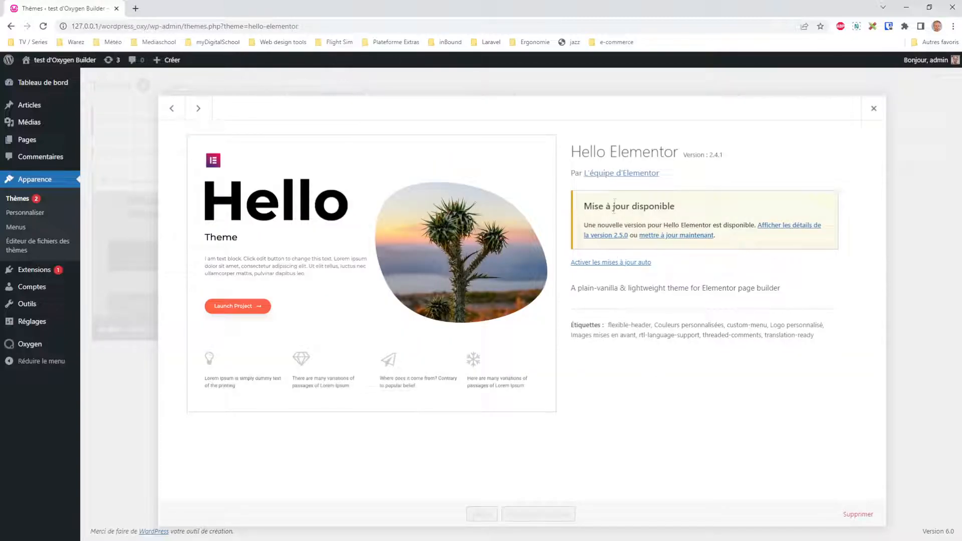
left_click(481, 514)
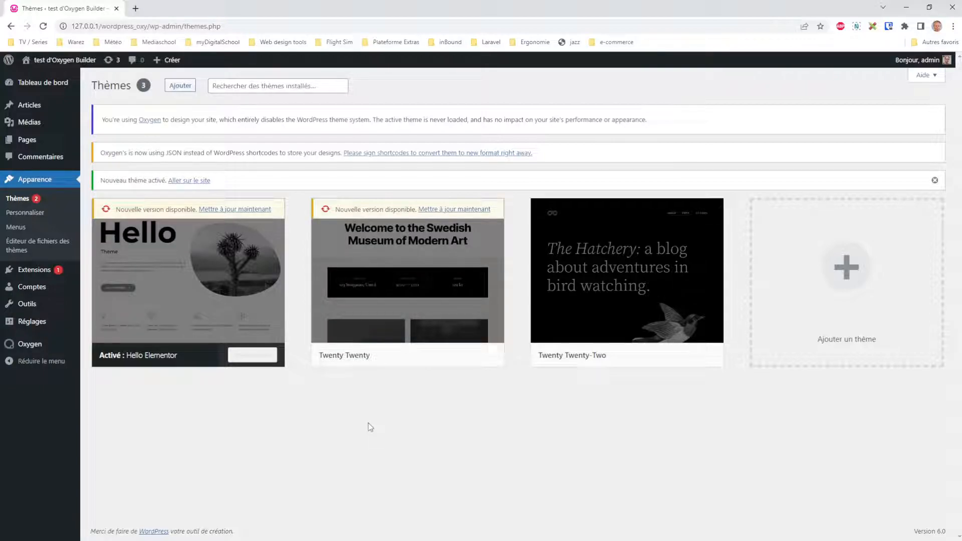
Step: Activate the Twenty Twenty-Two theme from its details
left_click(629, 273)
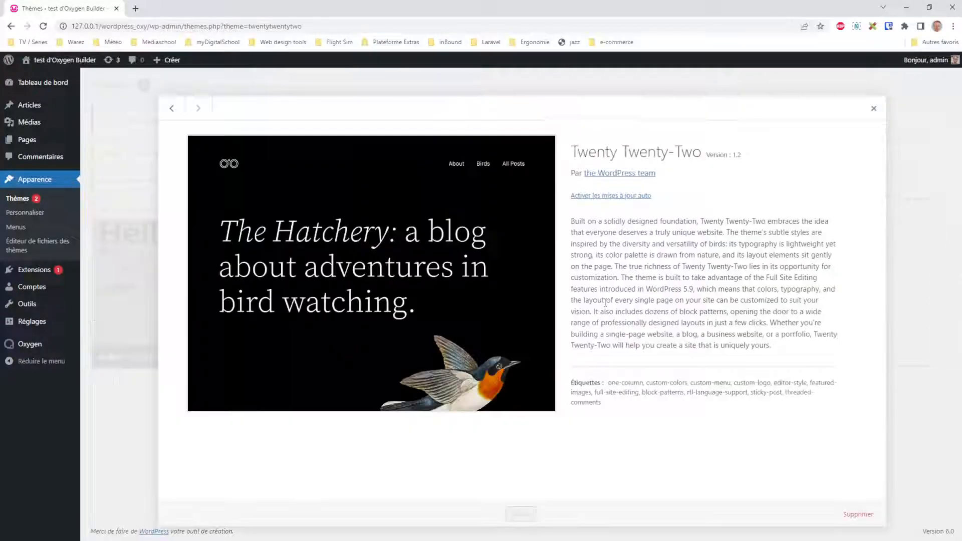
left_click(525, 512)
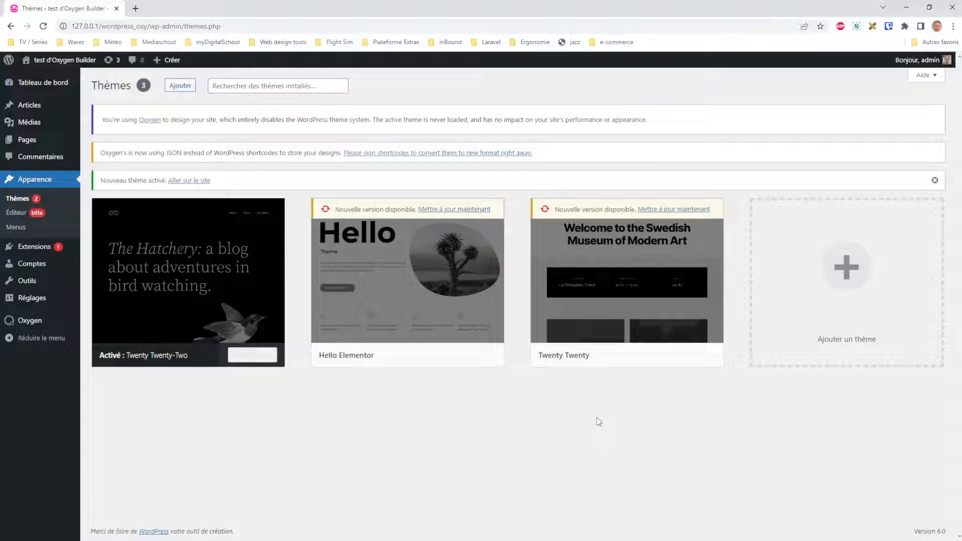
mouse_move(498, 356)
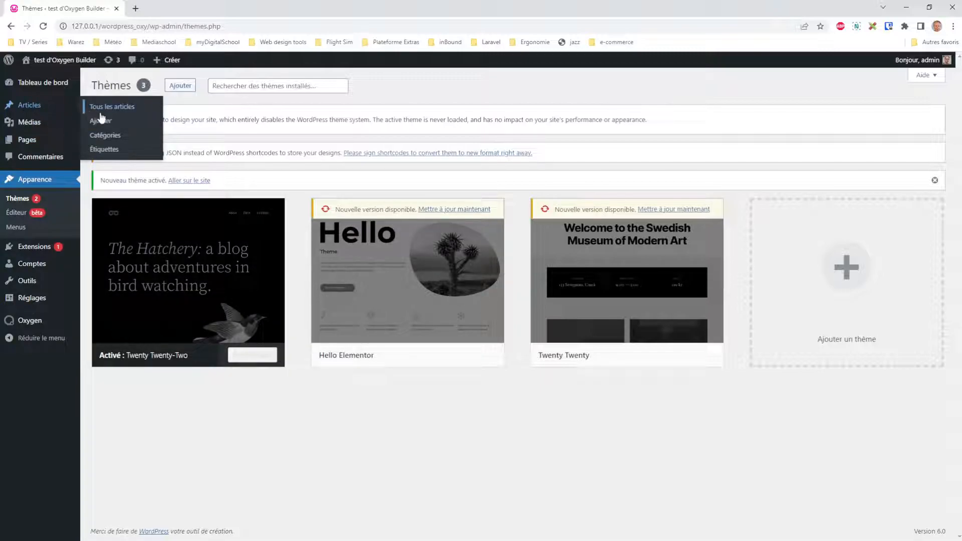
left_click(75, 110)
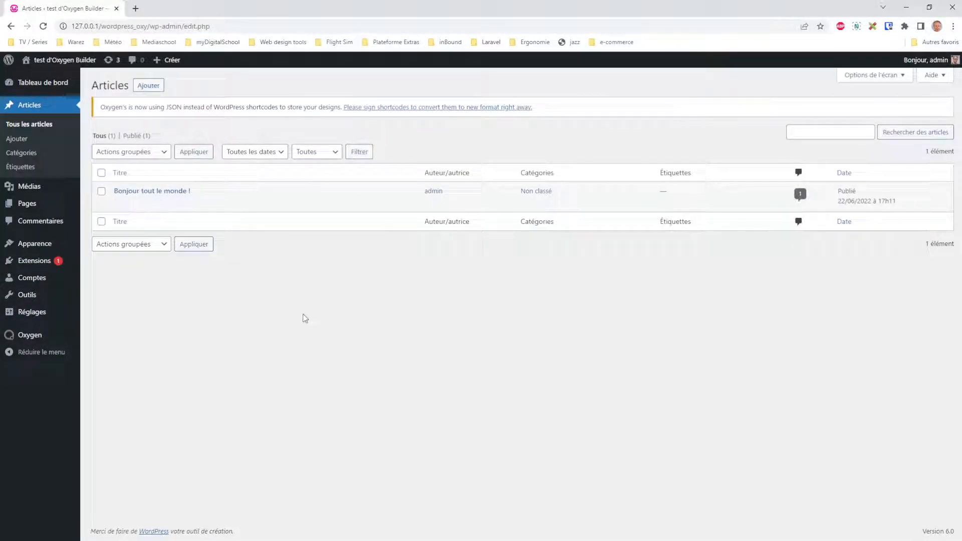
left_click(148, 86)
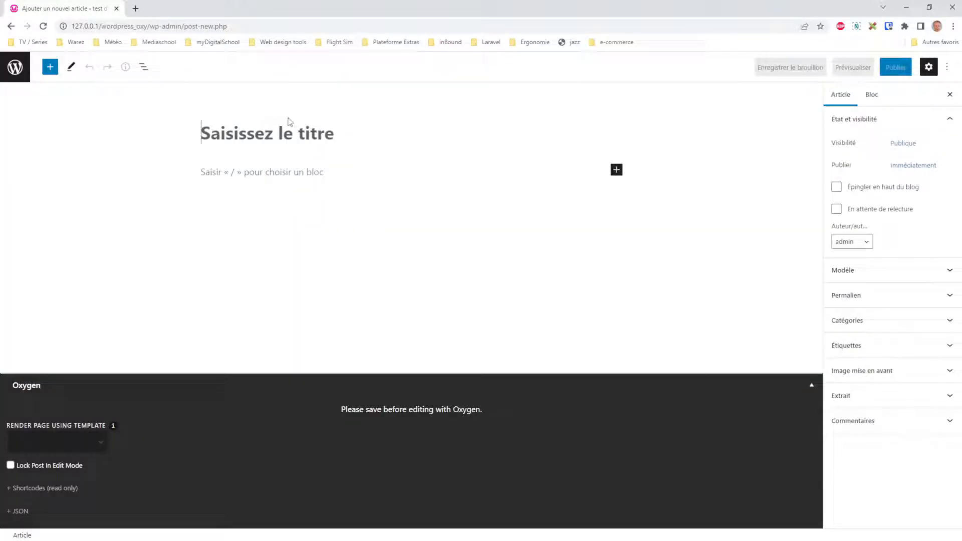
left_click(8, 69)
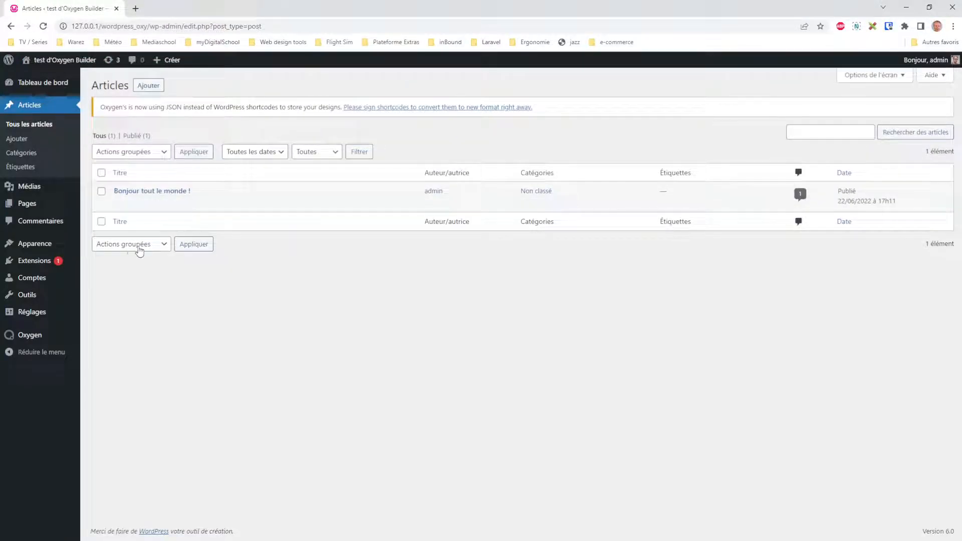
Step: Deactivate the Oxygen 4.0.1 RC 1 extension
left_click(43, 261)
left_click(130, 265)
Step: Start a new article from the list of all articles
mouse_move(44, 111)
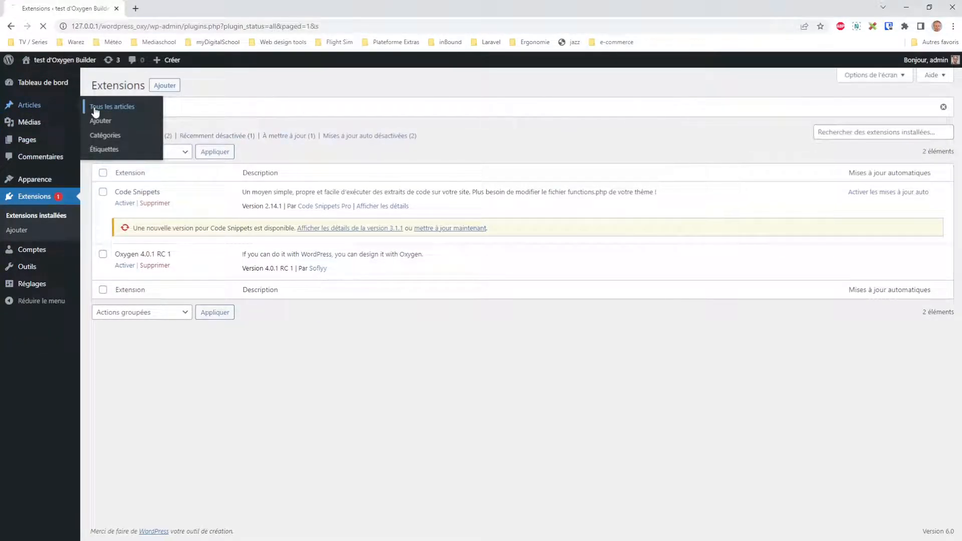
left_click(94, 106)
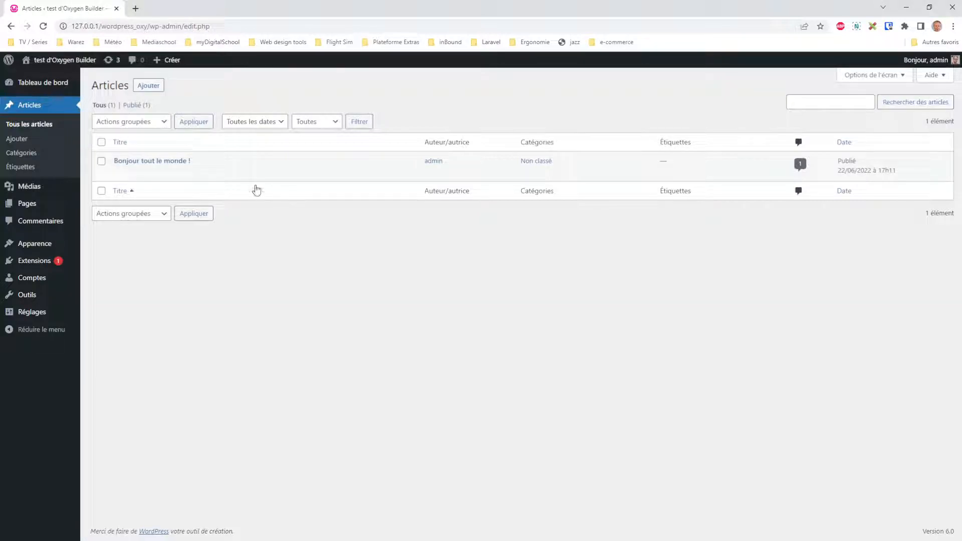
left_click(149, 85)
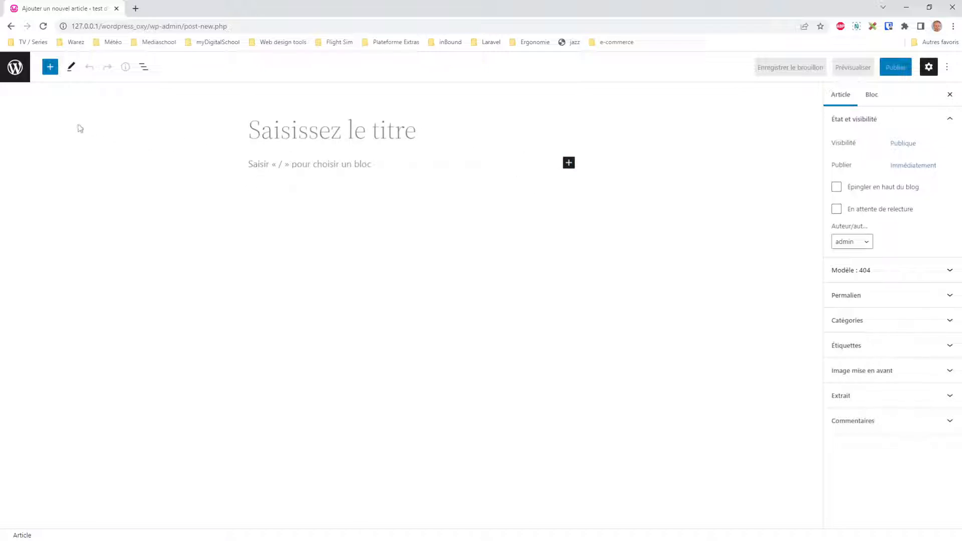
Step: Insert the "Video with header and details" block pattern from the featured compositions into the new article
left_click(50, 67)
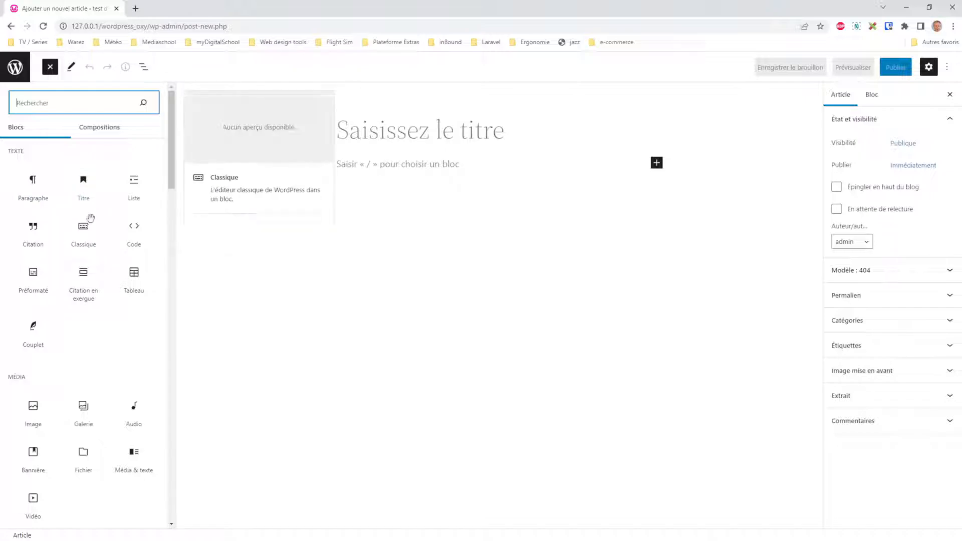
left_click_drag(170, 162, 171, 171)
left_click(81, 131)
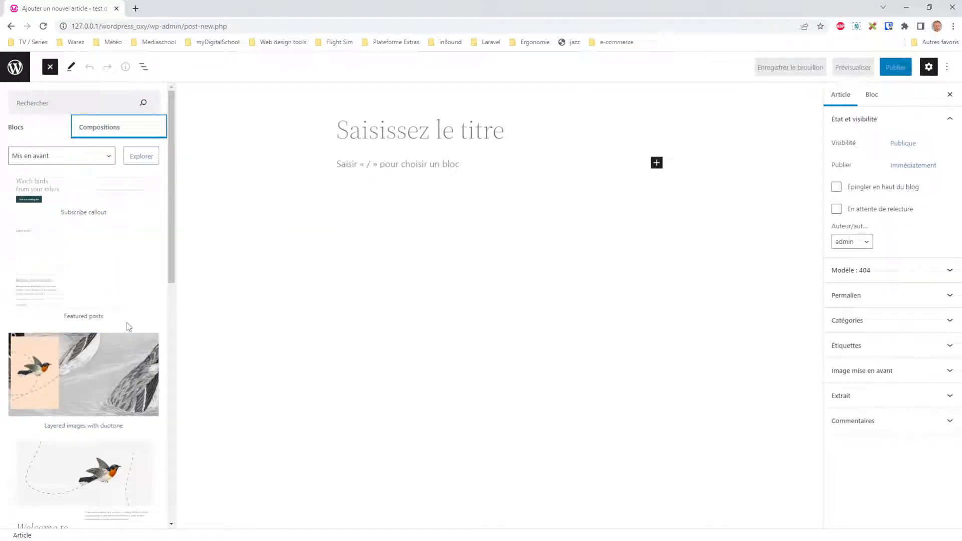
scroll(127, 323, "down", 6)
scroll(123, 341, "down", 2)
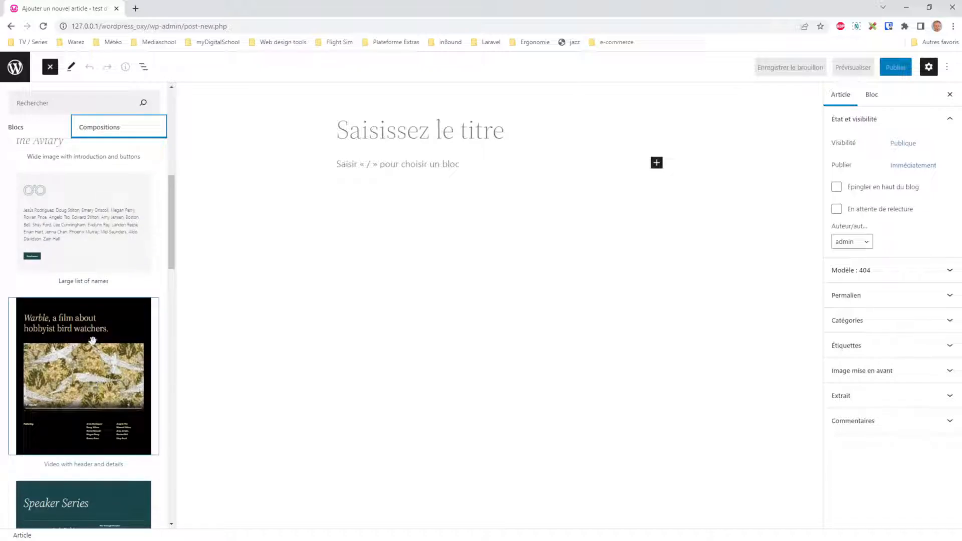
left_click(93, 372)
scroll(569, 267, "down", 1)
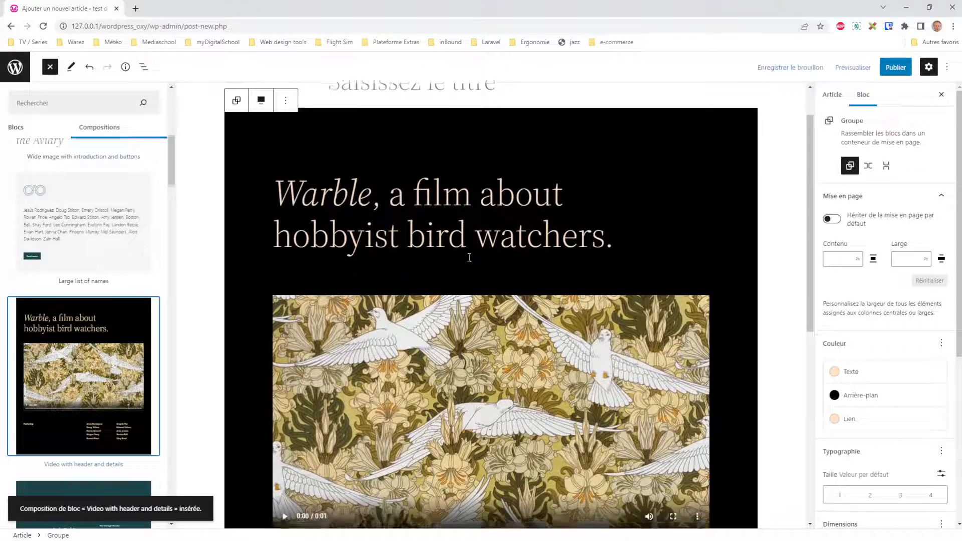
Step: Preview the article in a new tab, look through the rendered page and return to the editor
left_click(860, 76)
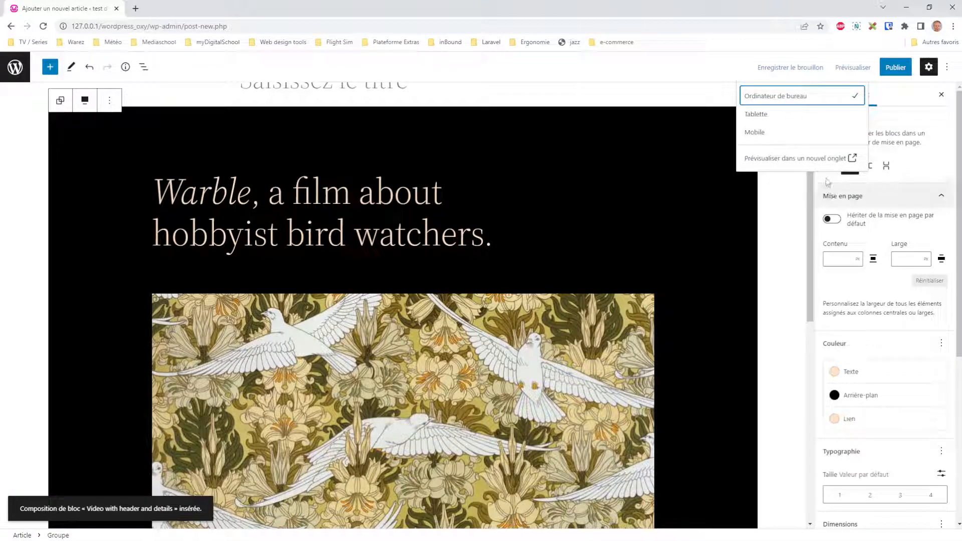
left_click(816, 163)
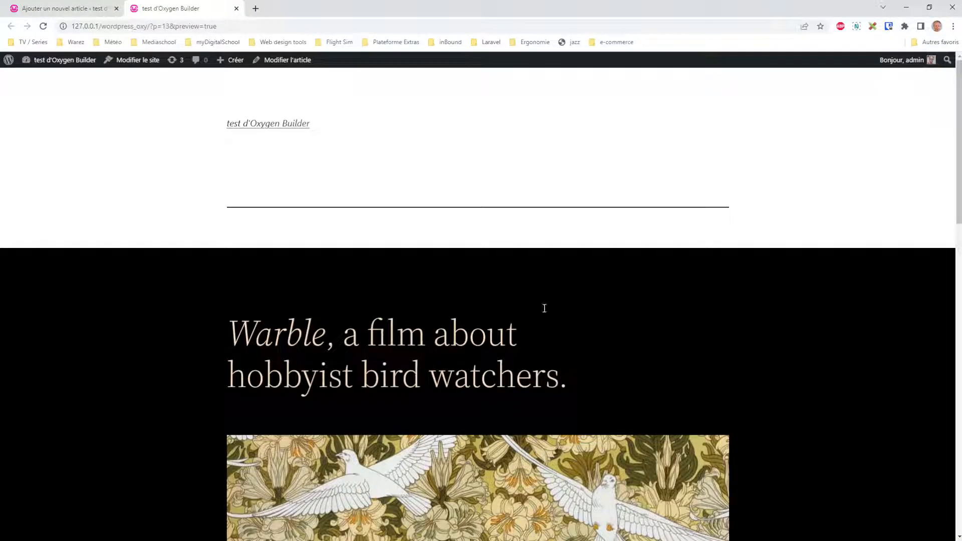
scroll(491, 310, "down", 6)
scroll(249, 222, "up", 2)
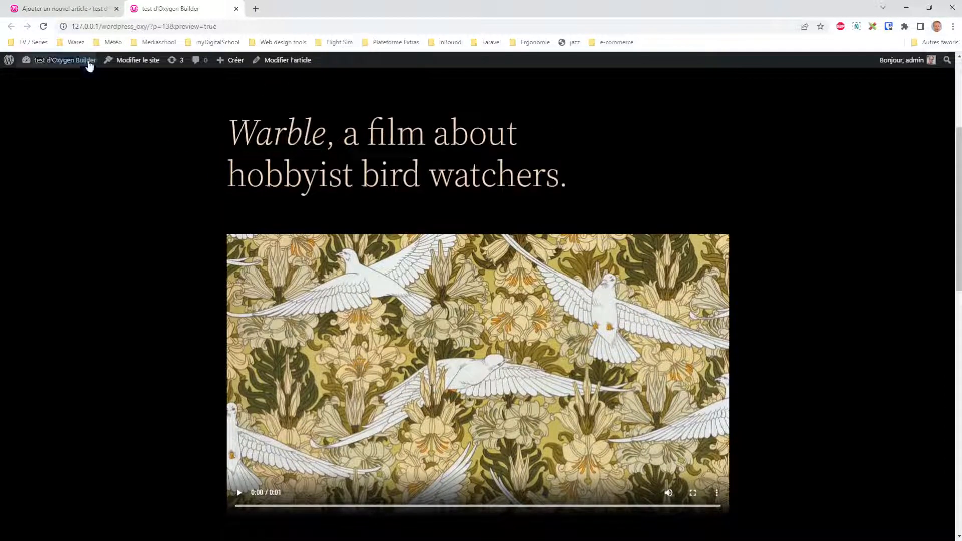
left_click(100, 13)
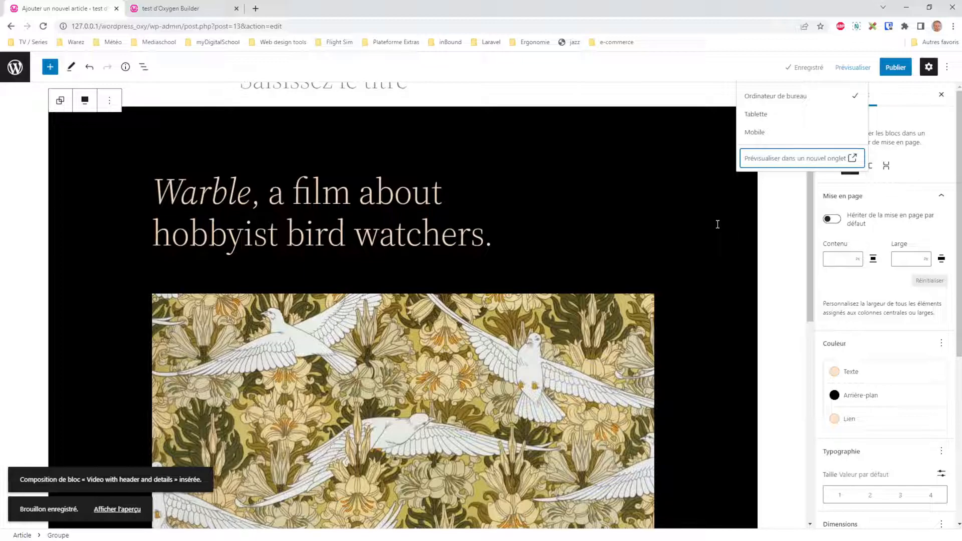
left_click(775, 231)
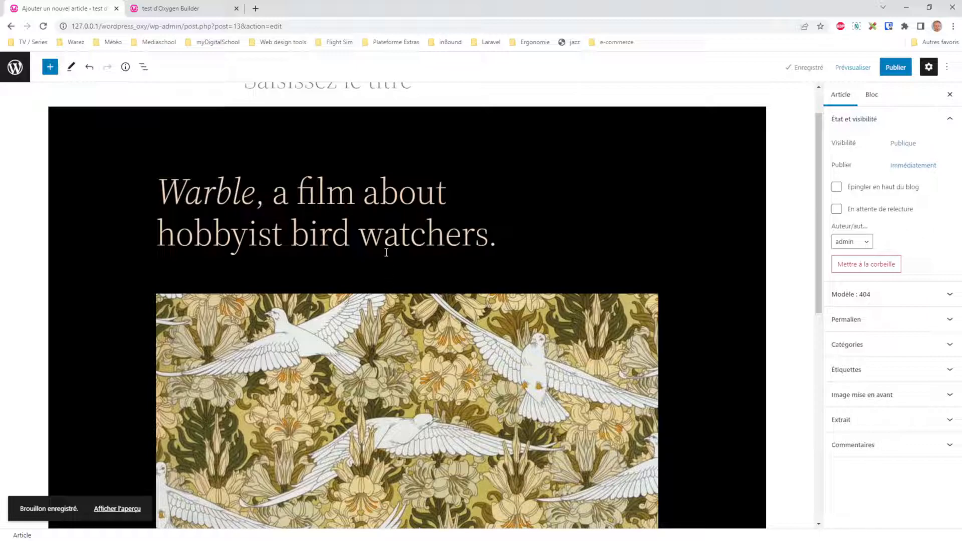
mouse_move(486, 264)
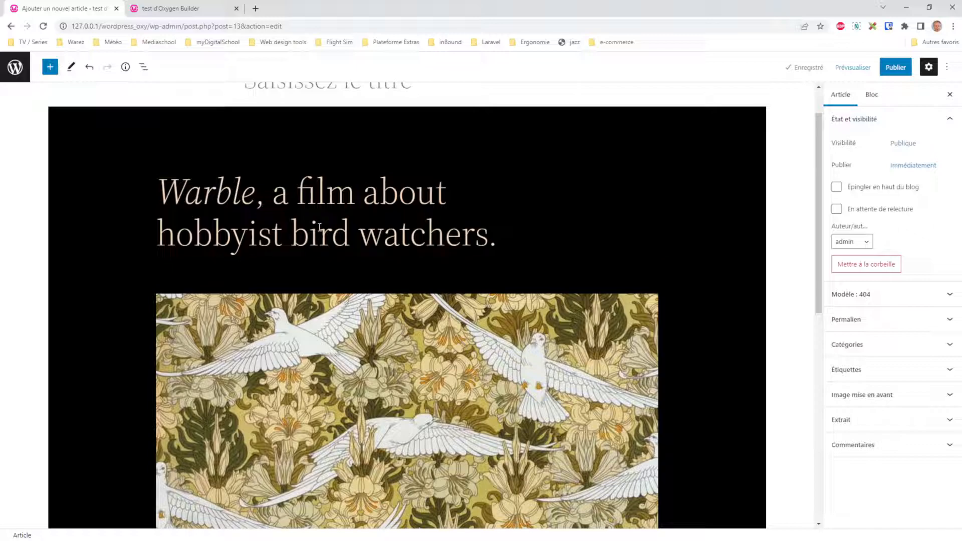
Step: Leave the article editor and reactivate the Oxygen 4.0.1 RC 1 extension
left_click(16, 67)
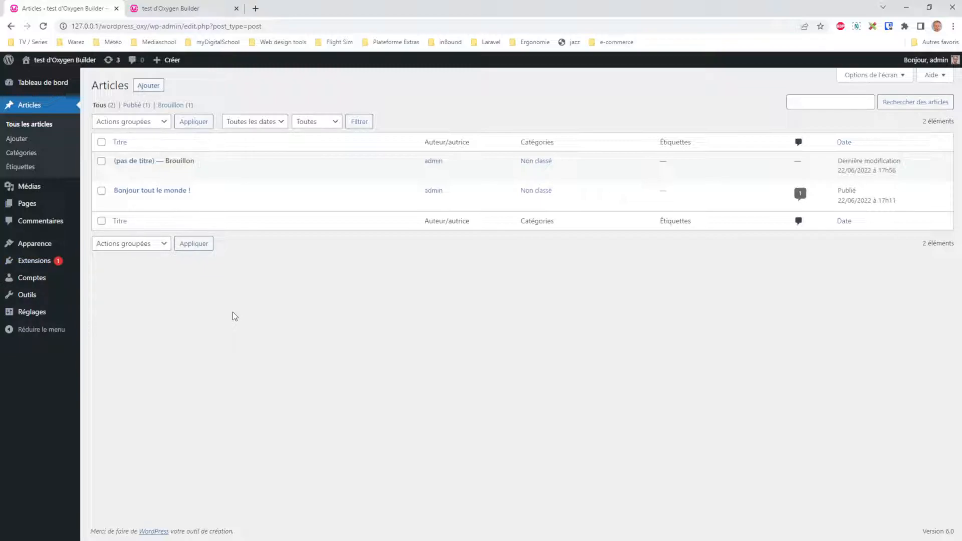
mouse_move(38, 262)
left_click(10, 262)
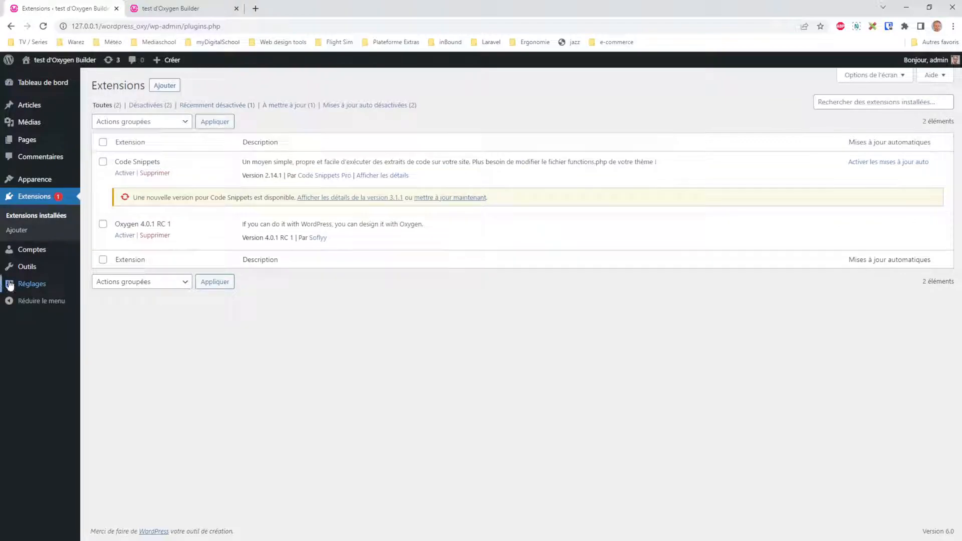
left_click(125, 235)
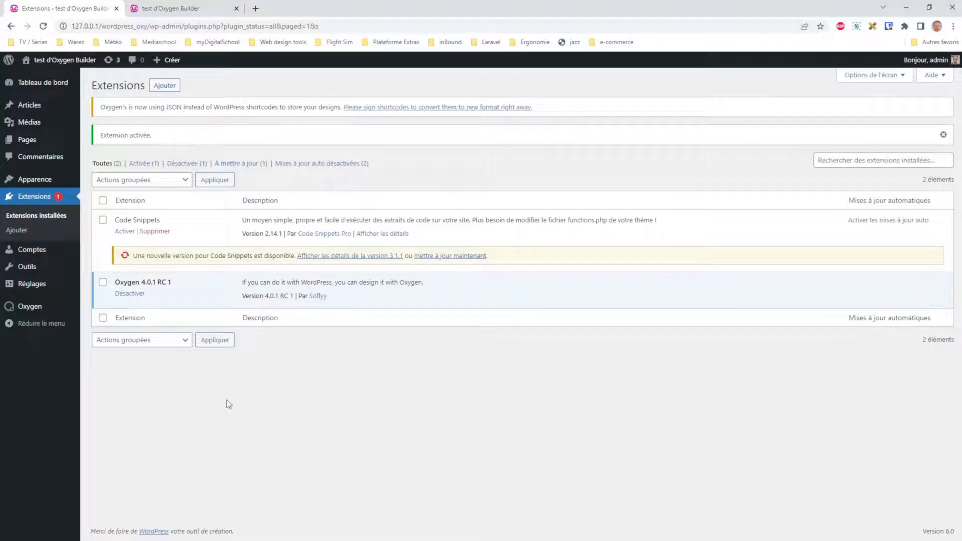
Step: Check which of the installed themes is active with Oxygen enabled
left_click(45, 183)
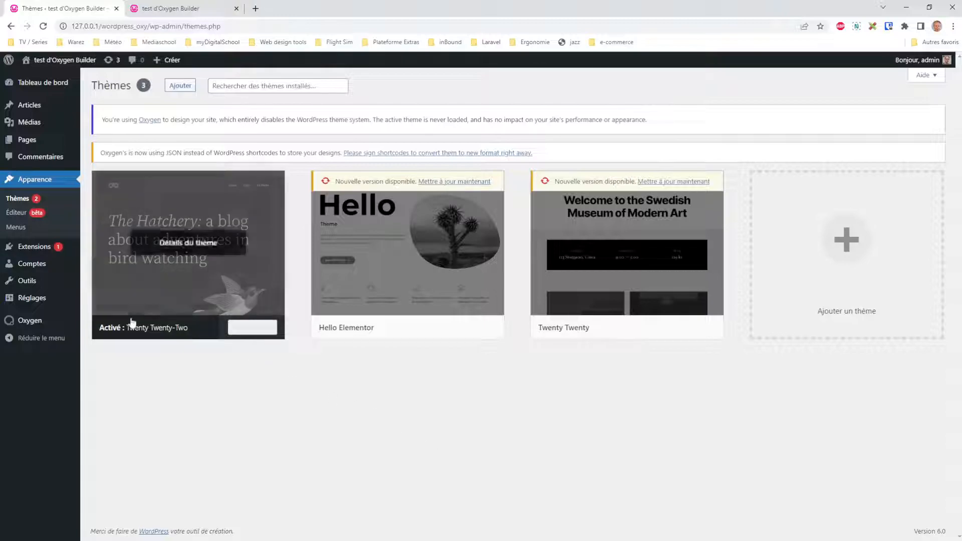
mouse_move(50, 330)
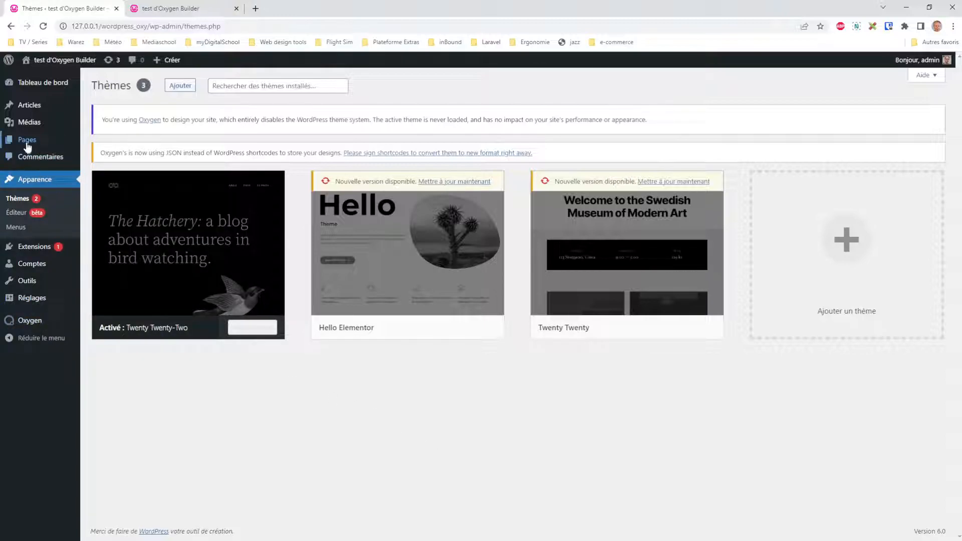
Step: Create a new page and give it the title "Test Oxygen"
mouse_move(28, 140)
left_click(90, 141)
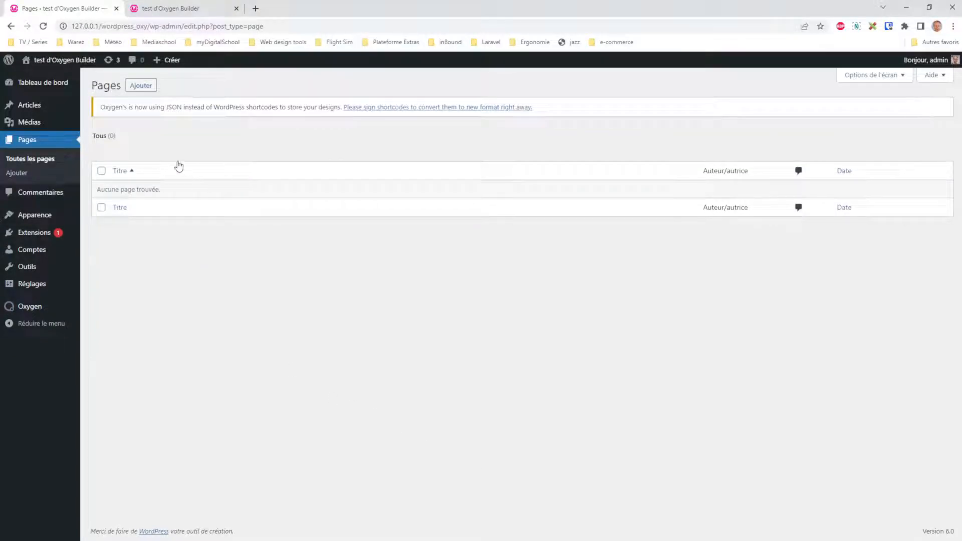
left_click(141, 85)
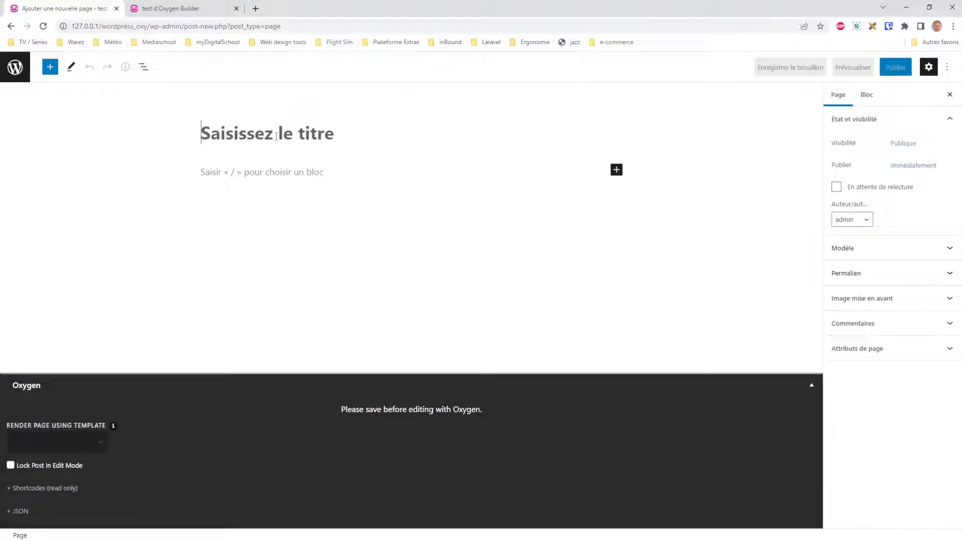
type("Test")
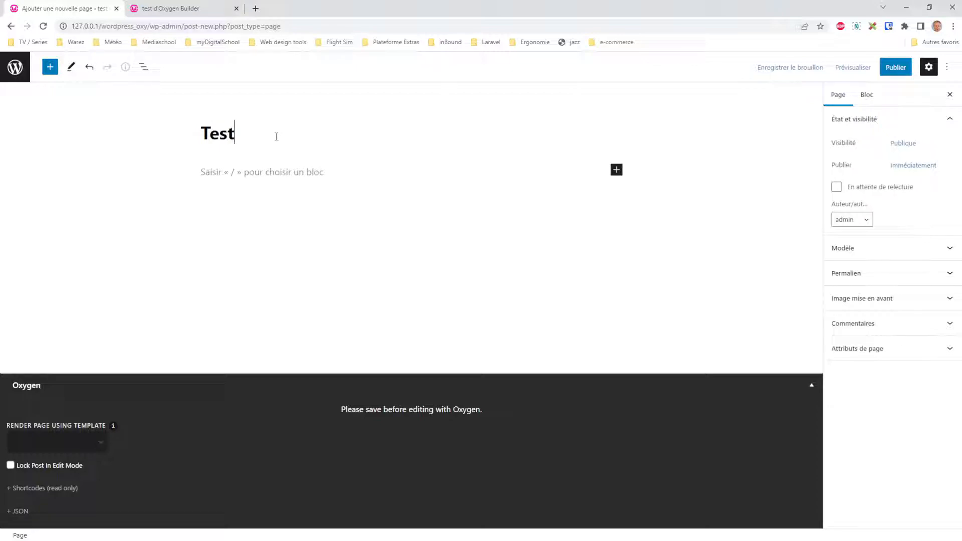
type(" Oxygen")
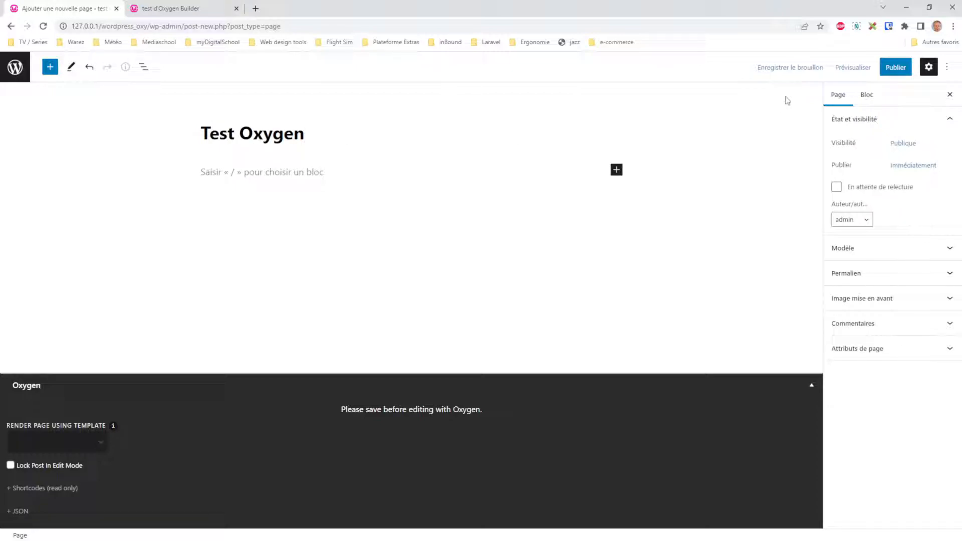
Step: Publish the "Test Oxygen" page and open it for editing with Oxygen
left_click(888, 72)
left_click(885, 71)
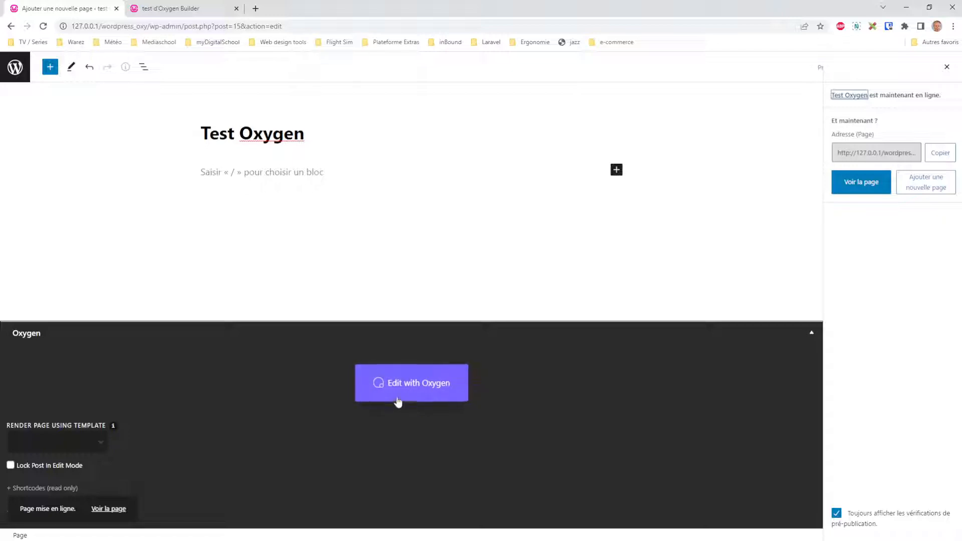
left_click(426, 396)
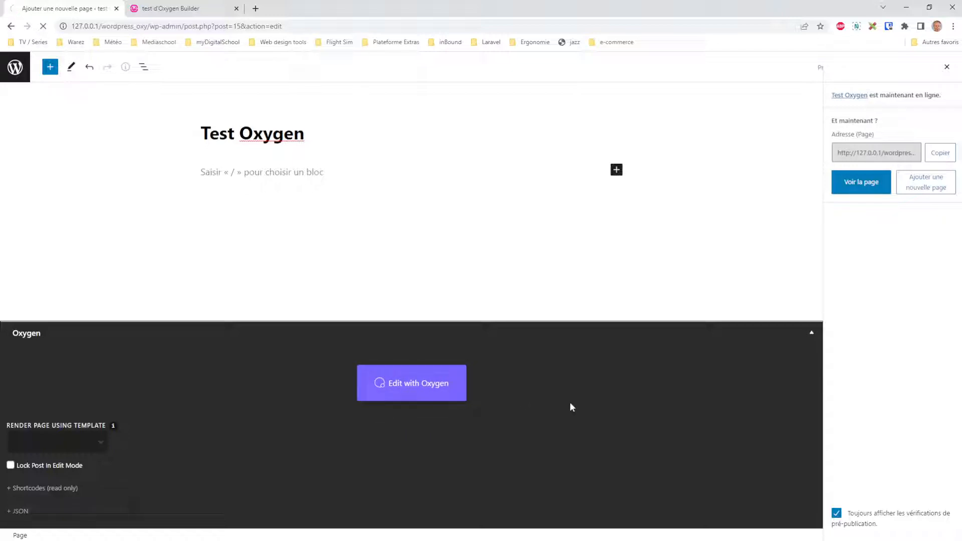
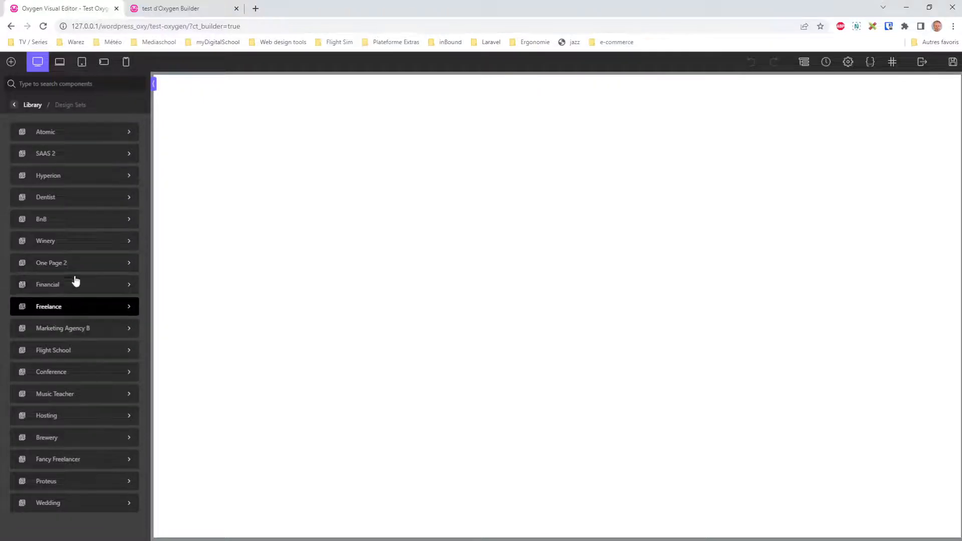
Step: Open the Atomic design set and look through its full-page designs
left_click(47, 134)
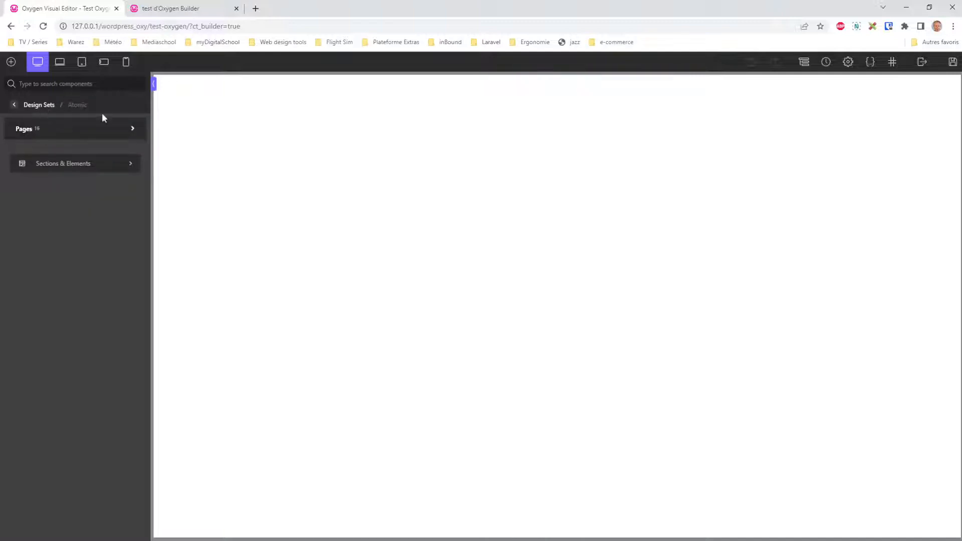
left_click(41, 134)
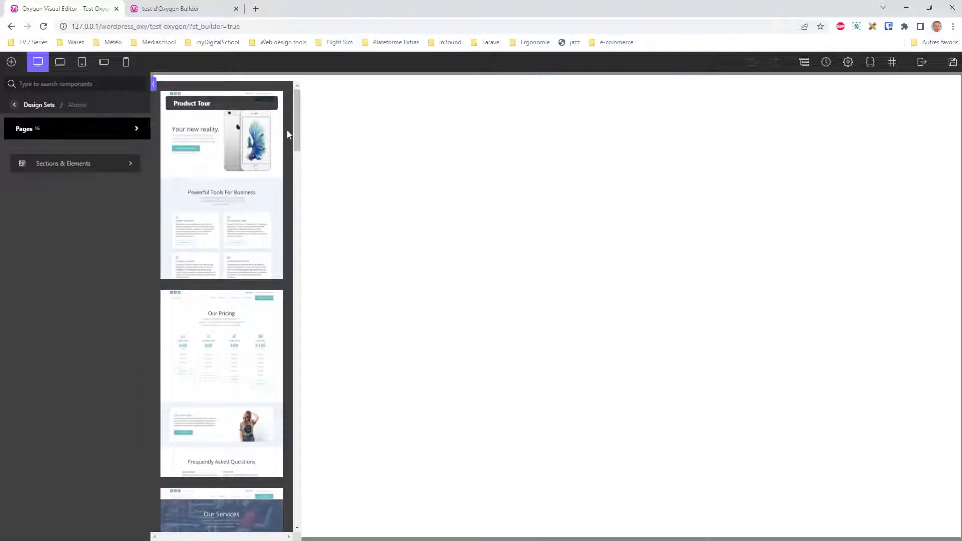
left_click_drag(296, 135, 298, 274)
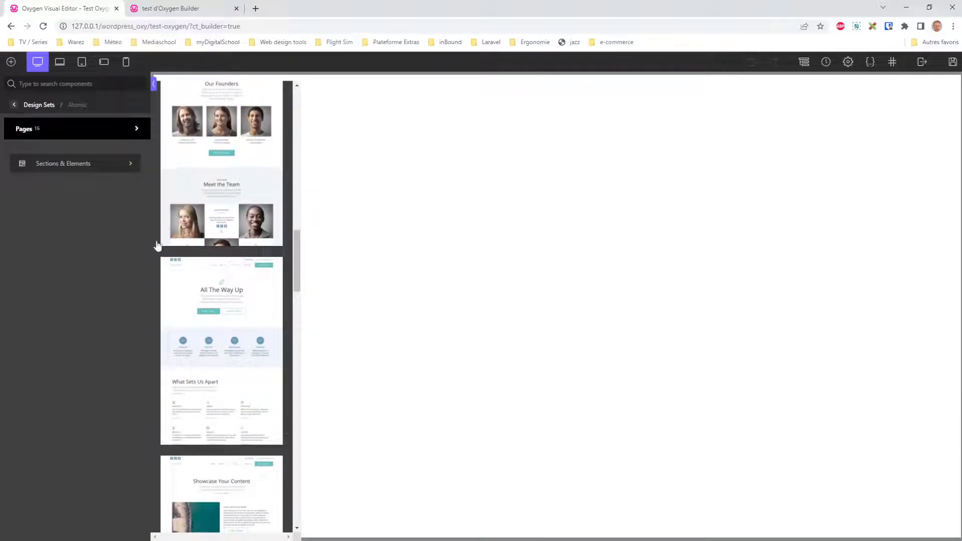
Step: Browse the Atomic set's sections and elements by category and insert the boxed three-column Icon Block from Content
left_click(72, 166)
mouse_move(58, 213)
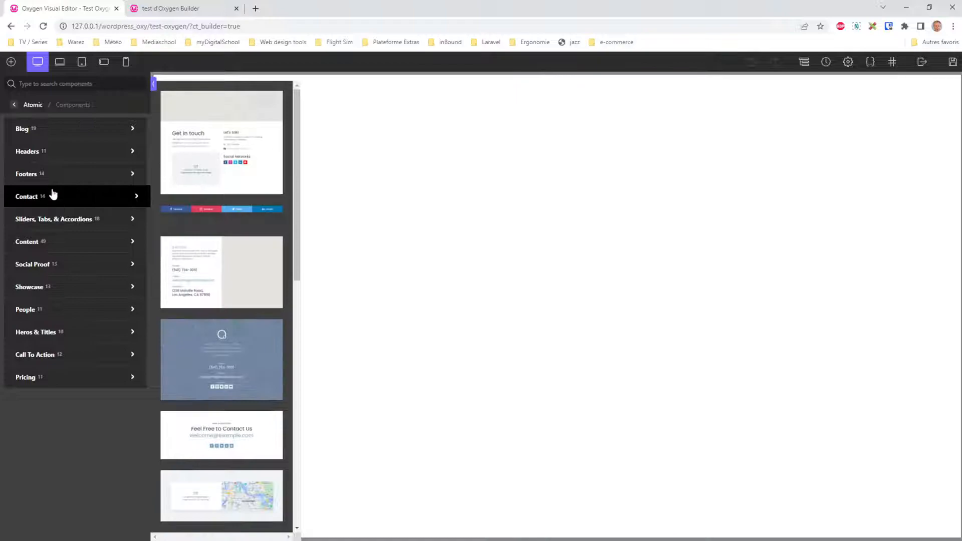
mouse_move(47, 134)
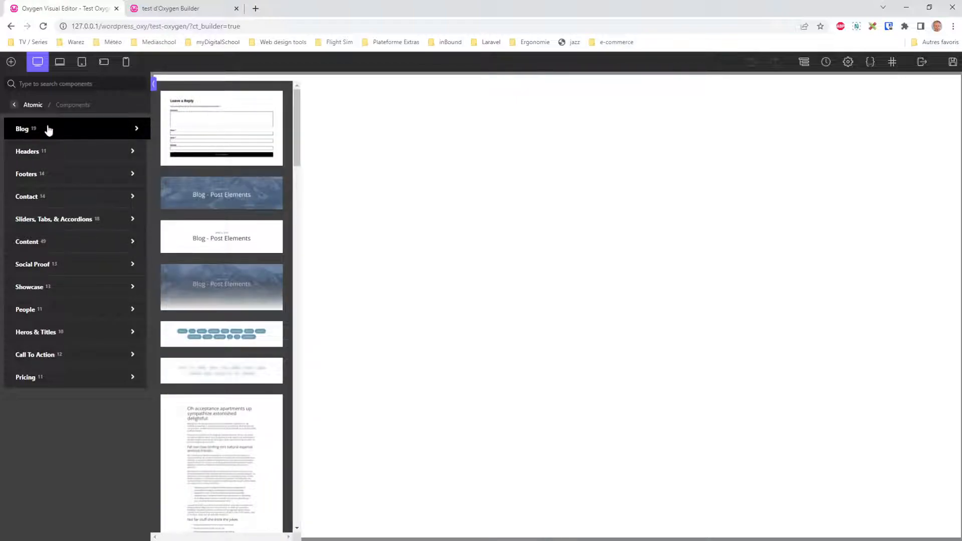
mouse_move(48, 155)
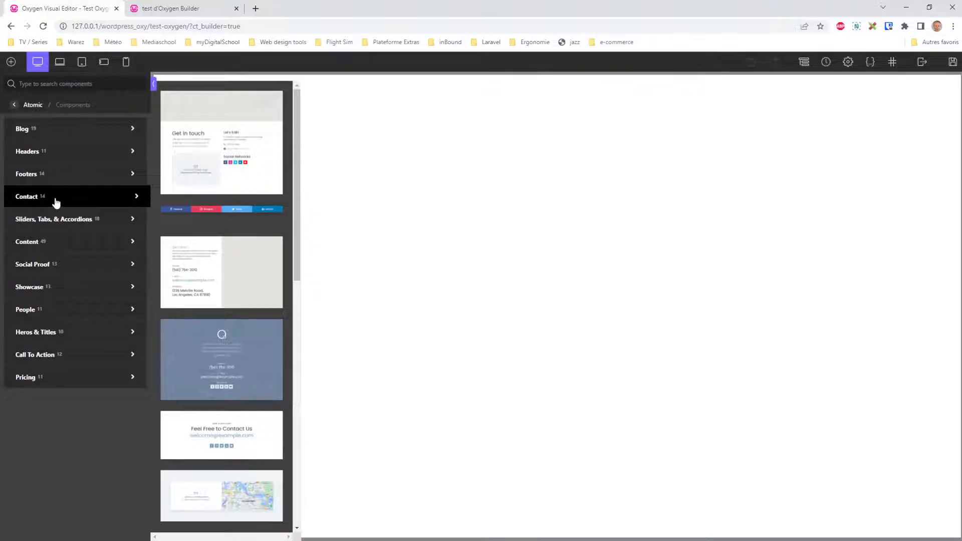
mouse_move(64, 229)
mouse_move(51, 247)
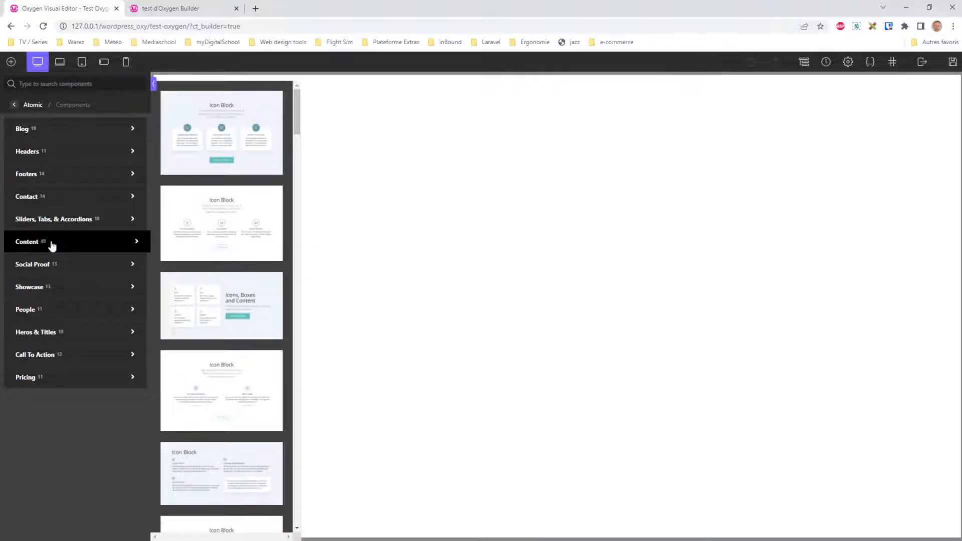
mouse_move(60, 381)
left_click(243, 145)
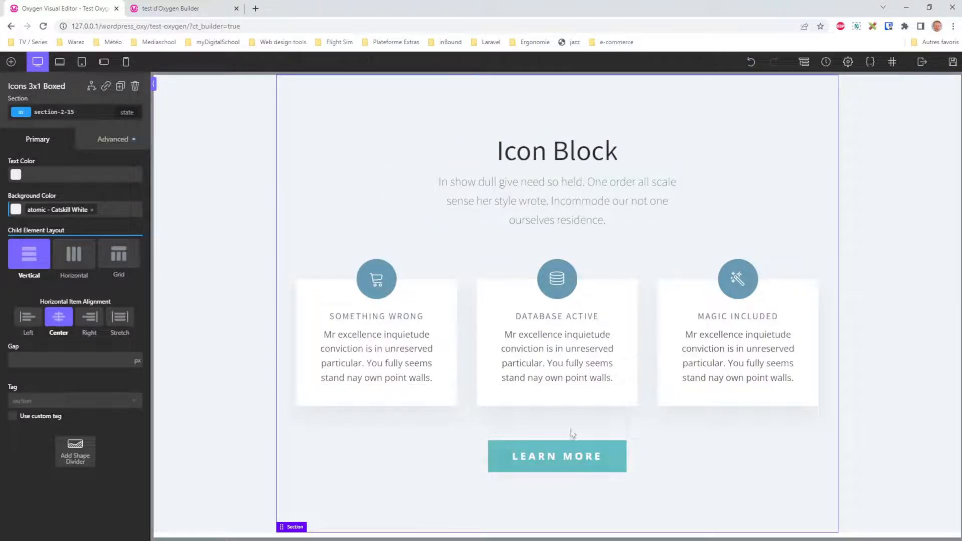
Step: Show the page structure and expand the inserted section down to the elements inside its first two columns
left_click(804, 62)
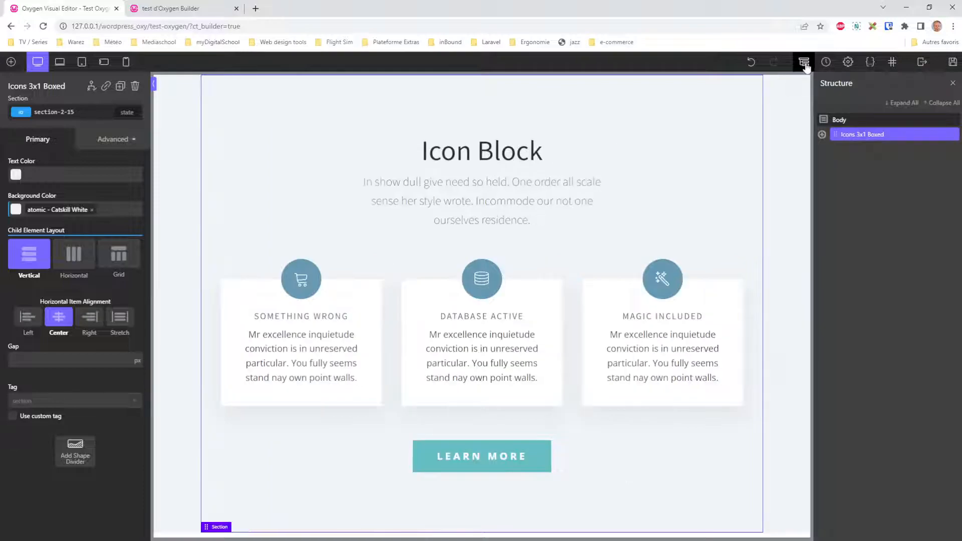
left_click(822, 134)
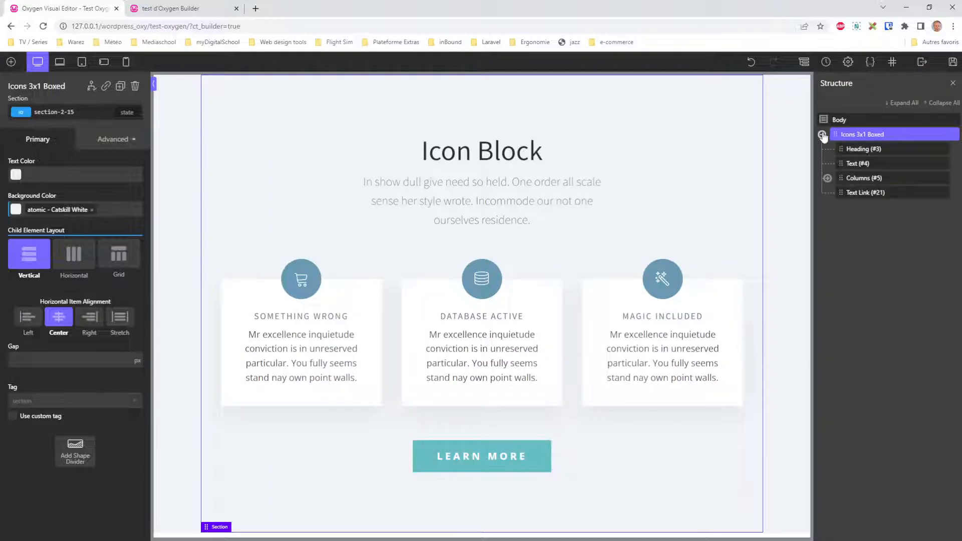
left_click(828, 179)
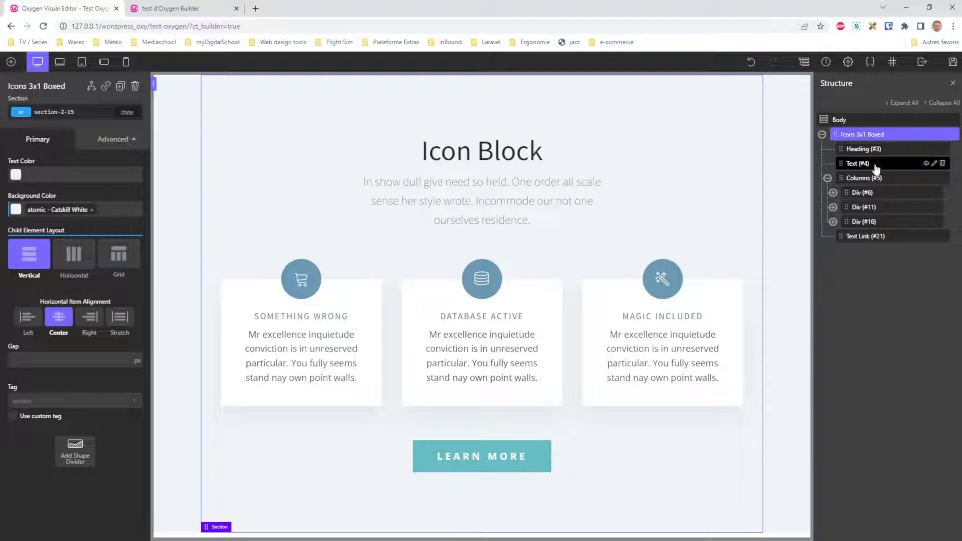
left_click(832, 193)
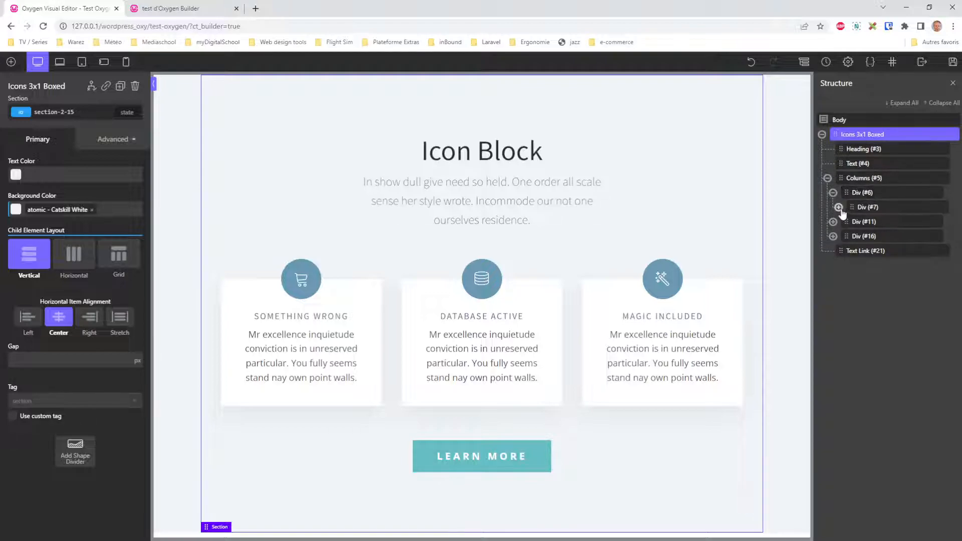
left_click(838, 207)
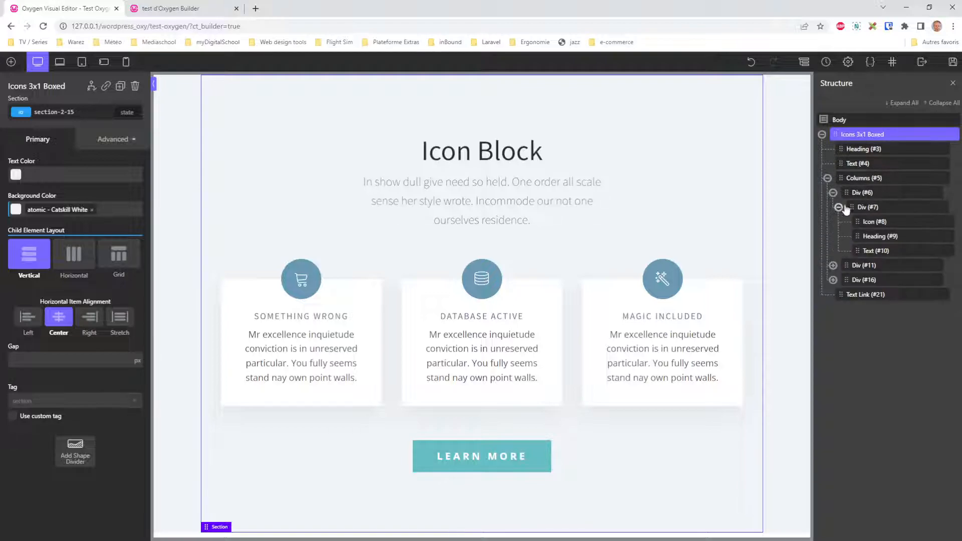
left_click(833, 265)
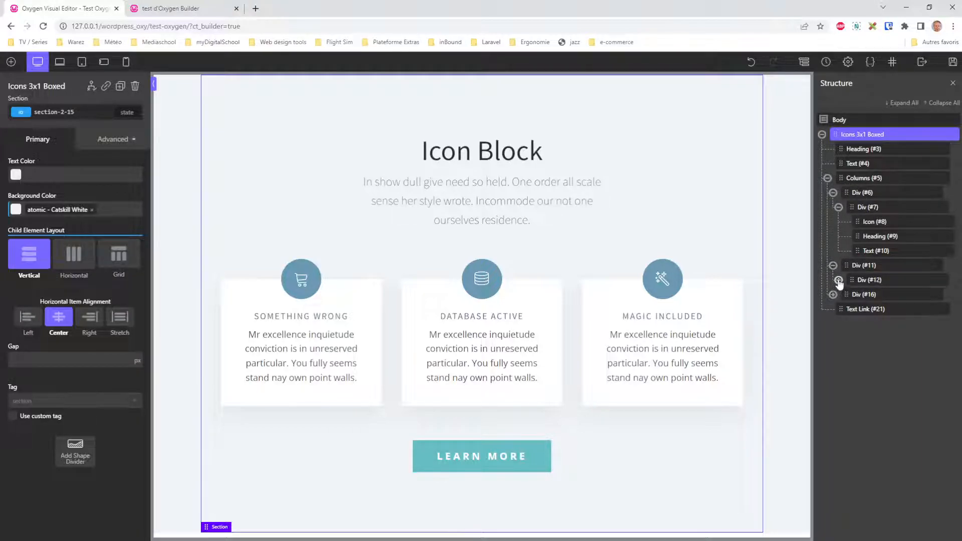
left_click(838, 281)
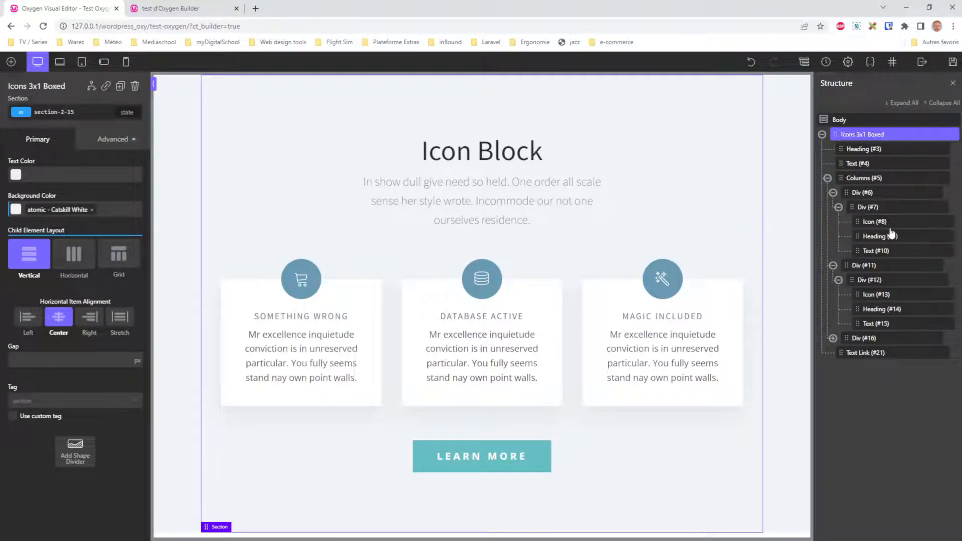
mouse_move(891, 236)
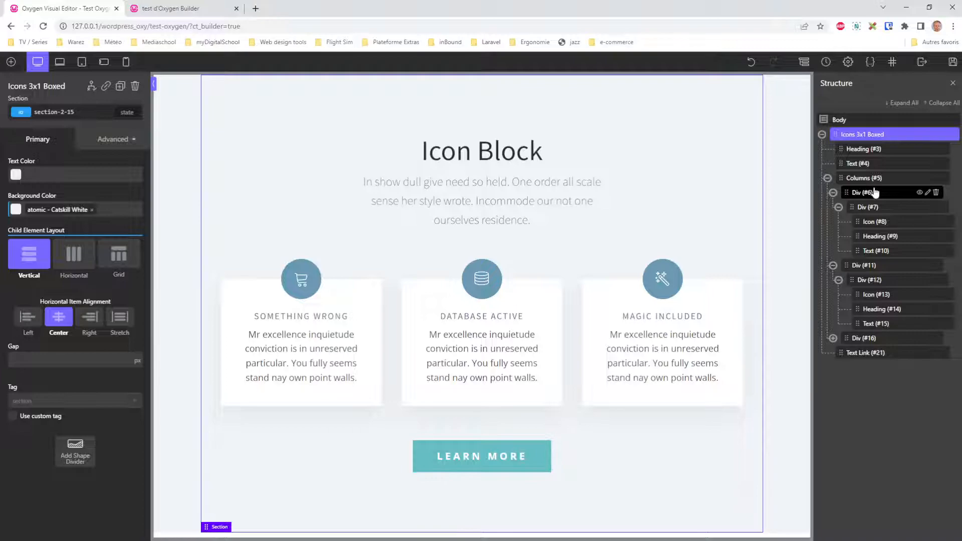
Step: Replace the section's main heading text with "Bienvenue sur ma page"
left_click(863, 150)
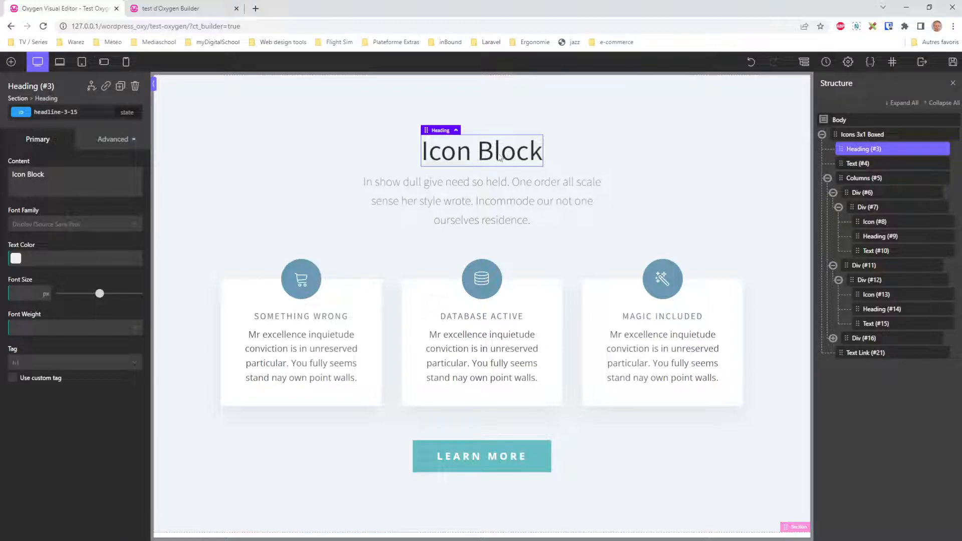
double_click(485, 158)
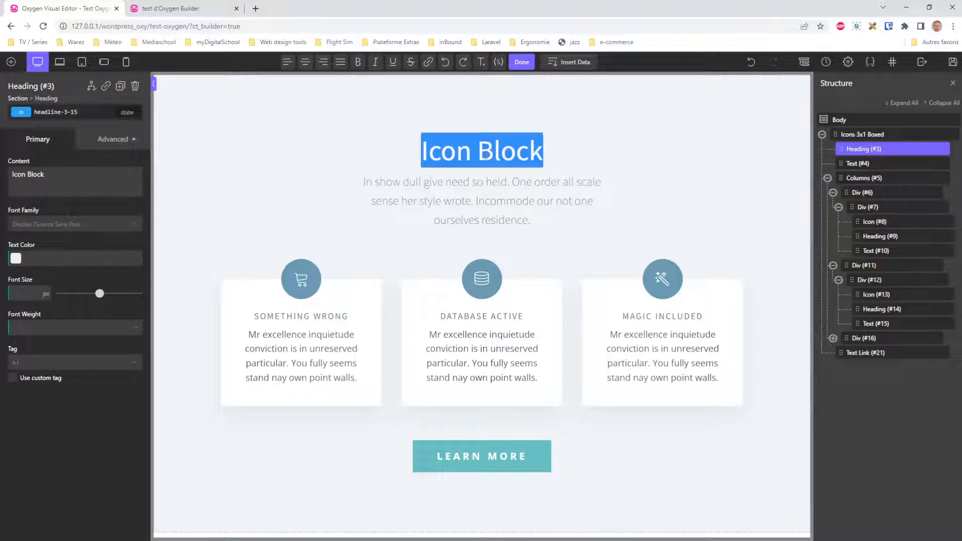
type("Bienvenue")
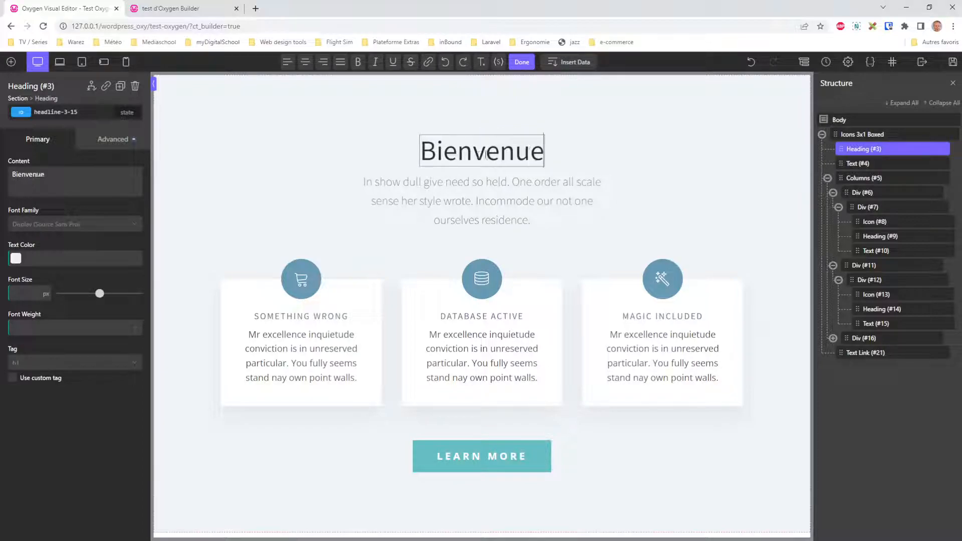
type(" sur")
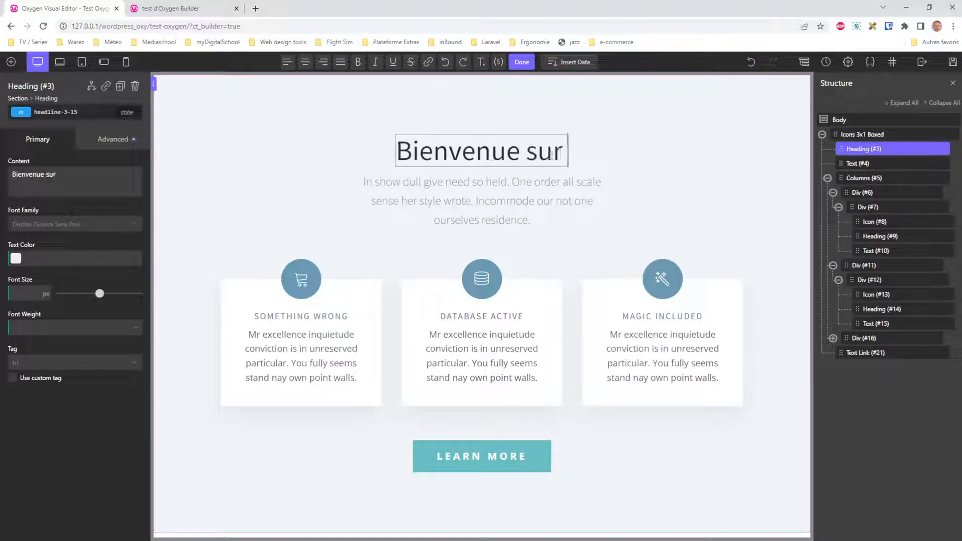
type(" ma paghe")
key("BackSpace")
key("BackSpace")
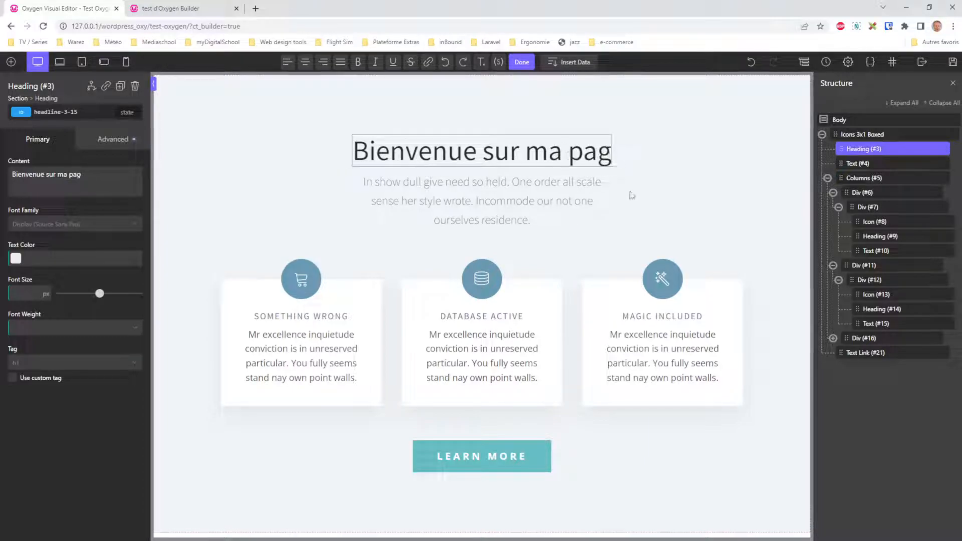
type("e")
left_click(649, 190)
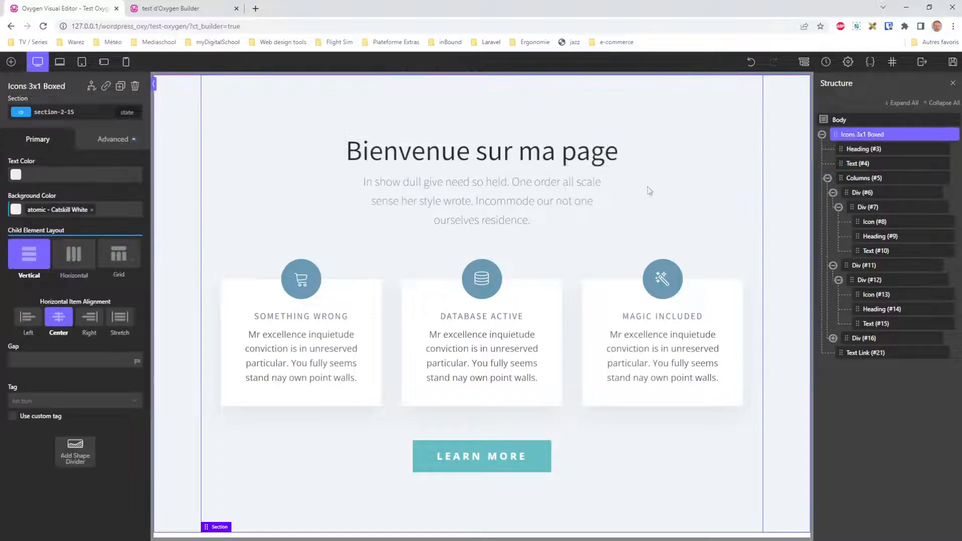
Step: Widen the space below the main heading directly on the canvas, moving the intro text further down
left_click(558, 161)
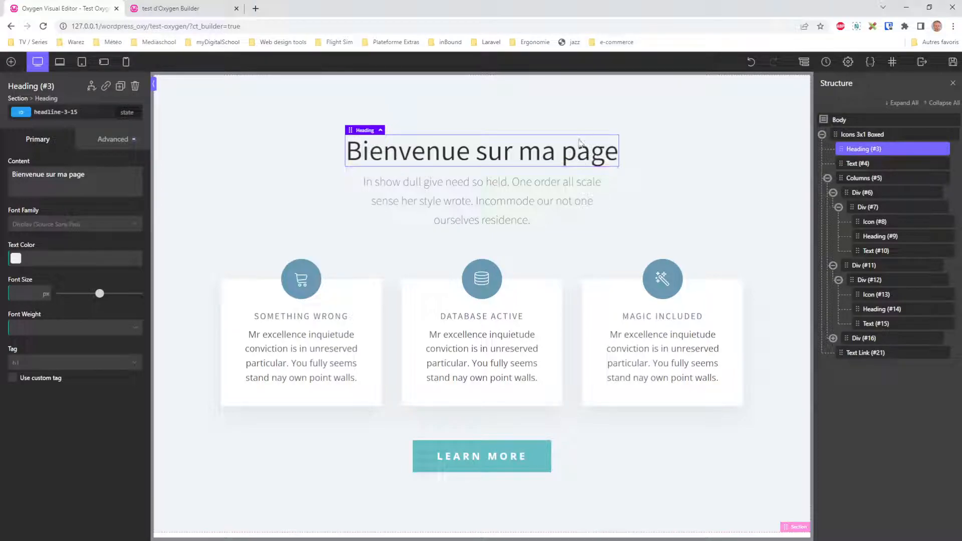
mouse_move(573, 169)
left_mouse_down()
mouse_move(574, 198)
mouse_move(576, 181)
left_mouse_up()
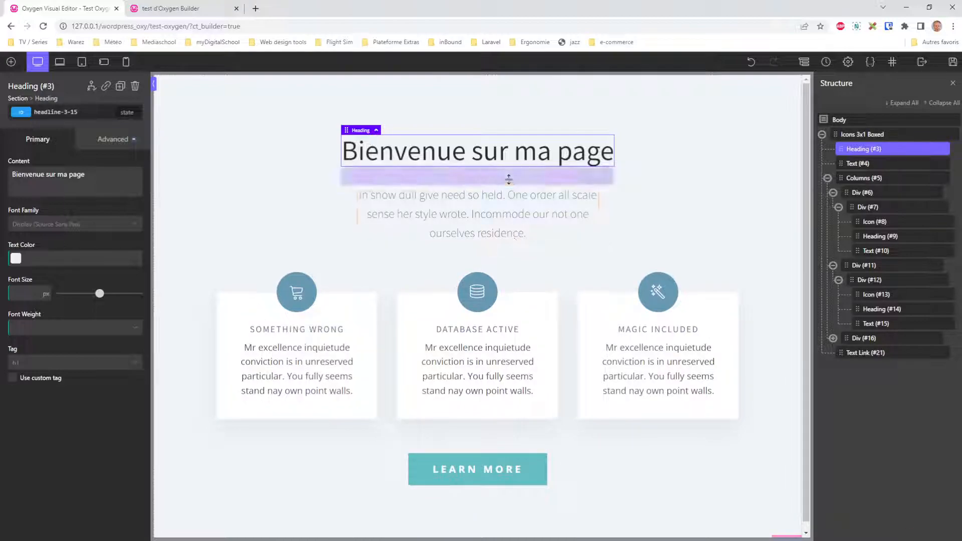
left_click_drag(509, 180, 510, 199)
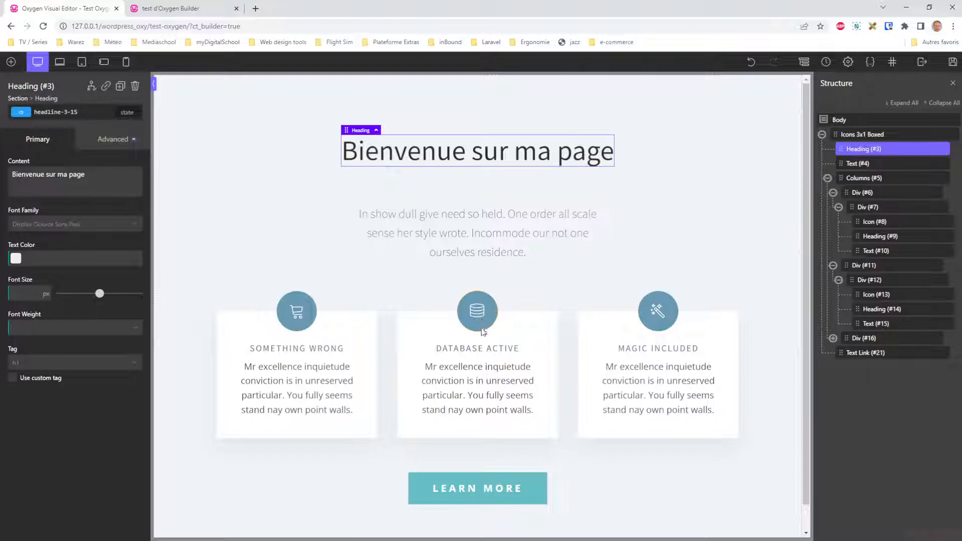
Step: Add a little space beneath the database icon and reduce the space below the main heading
left_click(477, 333)
left_click_drag(477, 334, 479, 345)
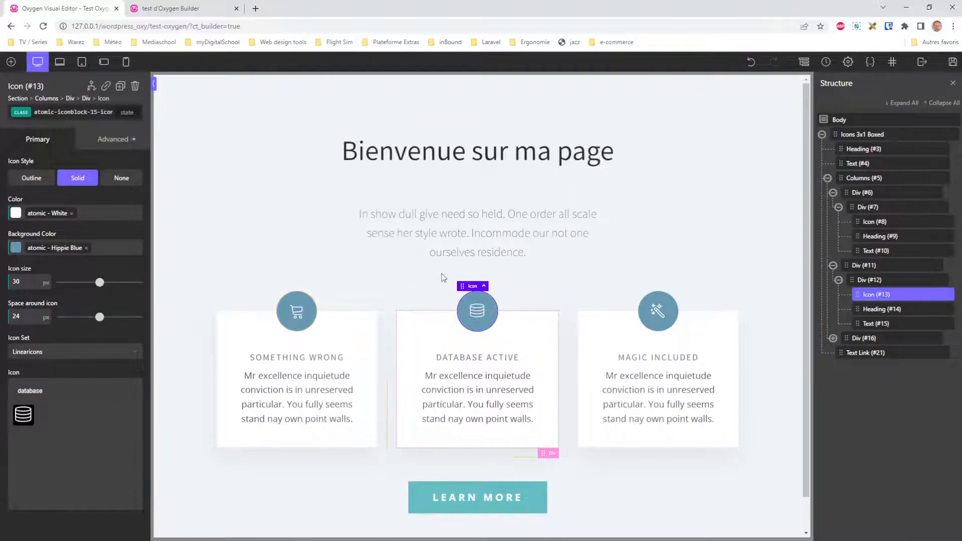
left_click(500, 155)
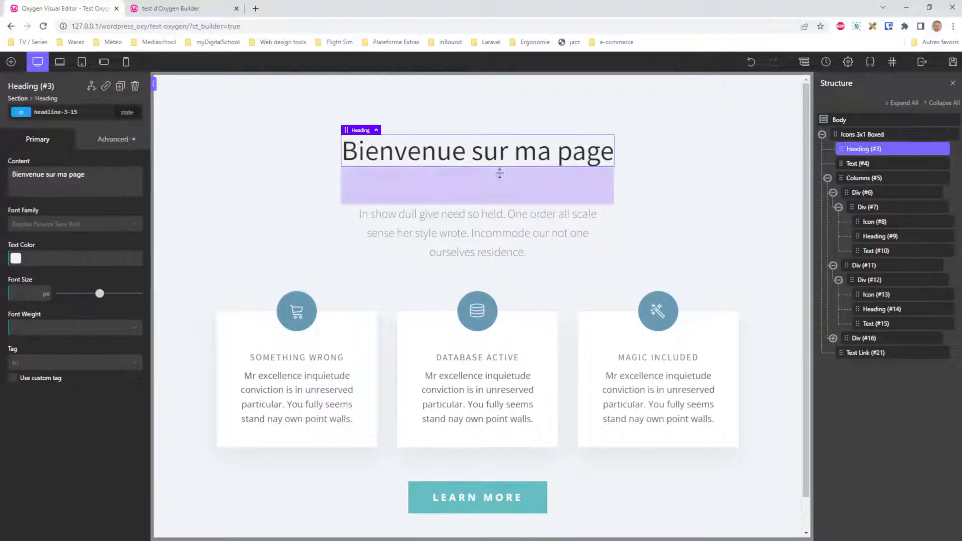
left_click_drag(501, 200, 502, 182)
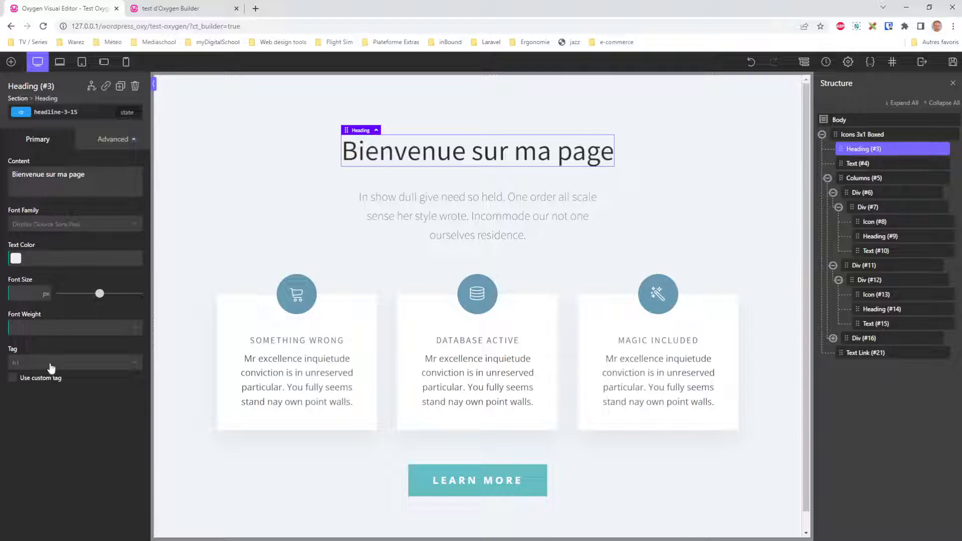
Step: Review the main heading's primary and advanced style categories and open its JavaScript code editor
left_click(119, 142)
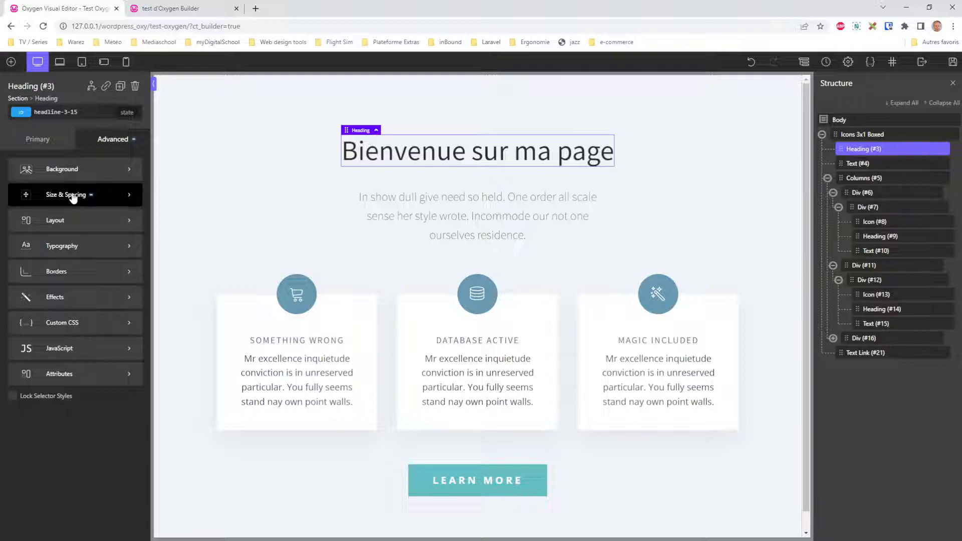
left_click(38, 138)
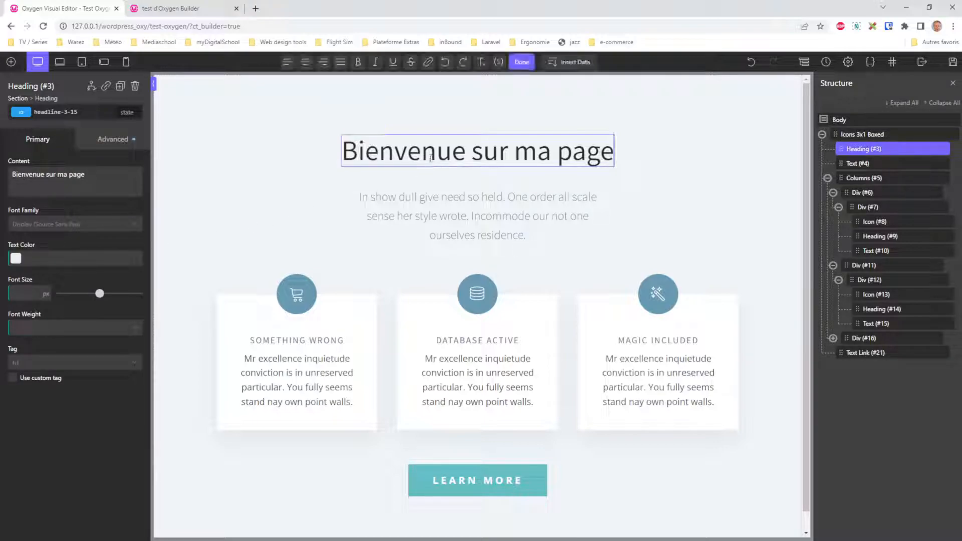
left_click(118, 140)
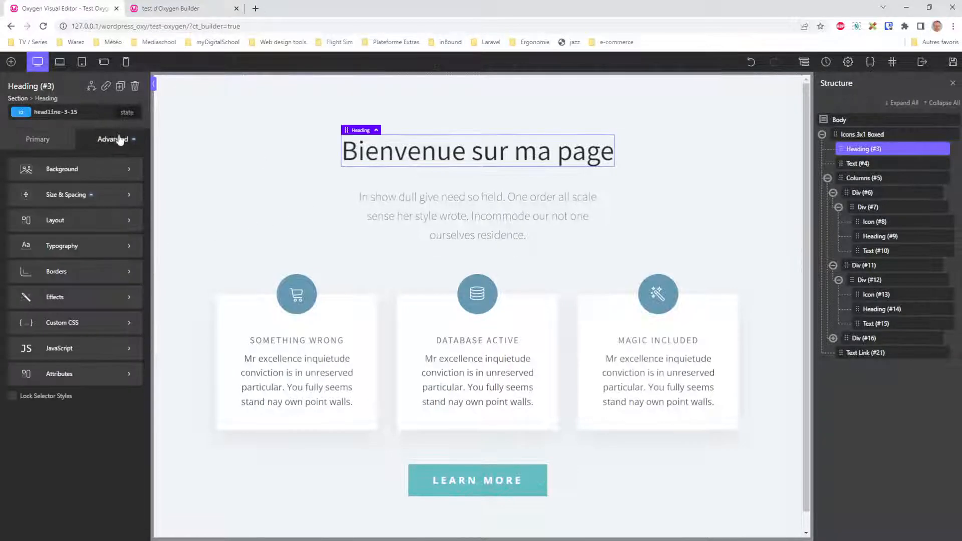
left_click(59, 348)
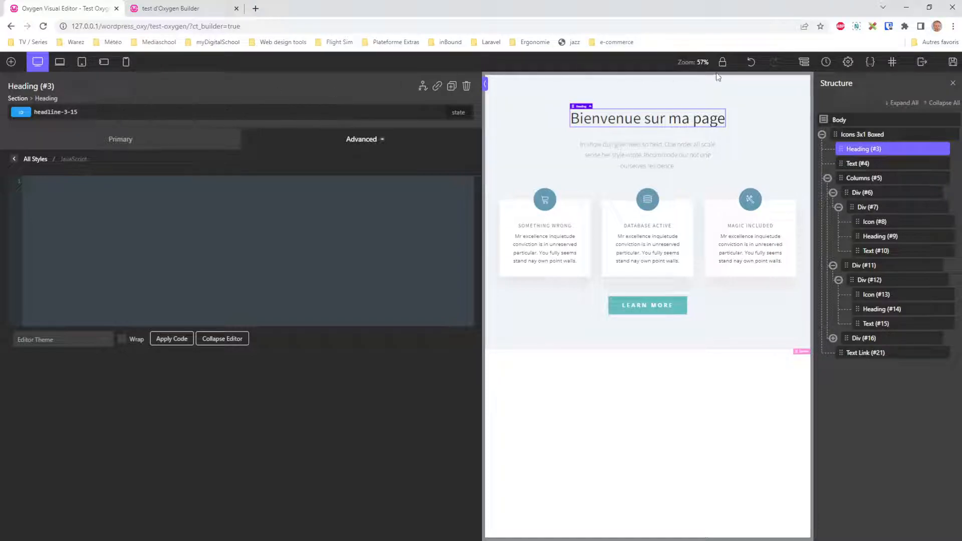
Step: Undo the last spacing change below the main heading
left_click(750, 62)
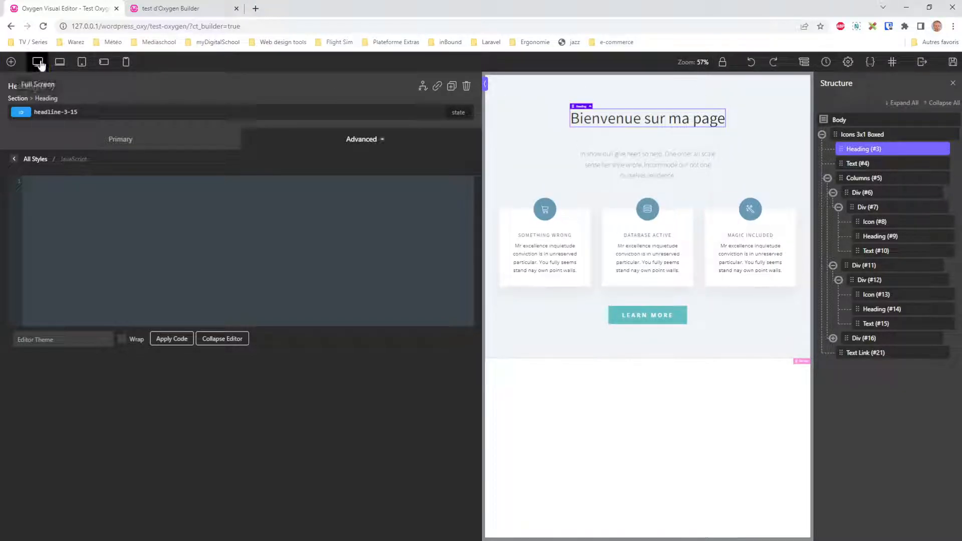
Step: Browse the element library, from the design sets to the basic container, text, link and visual elements
left_click(11, 62)
mouse_move(60, 383)
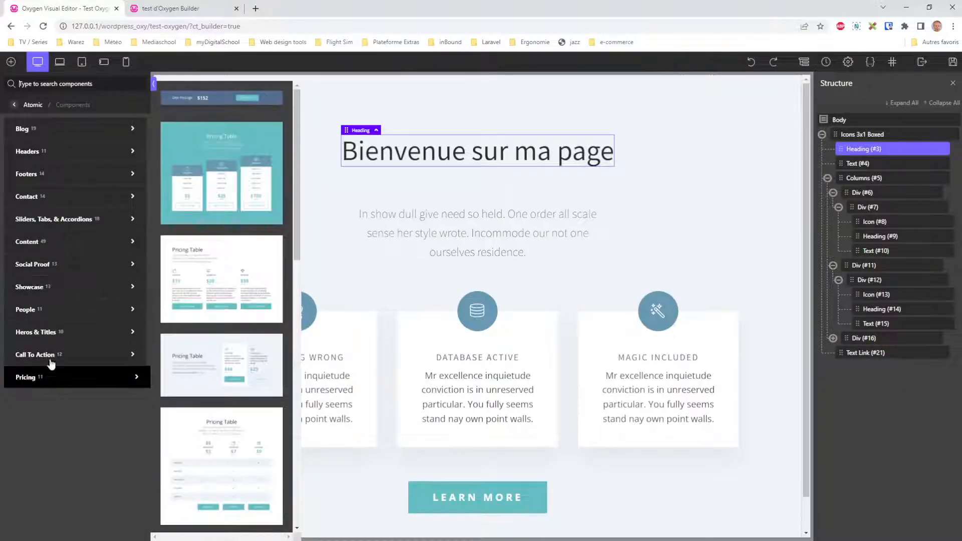
left_click(14, 105)
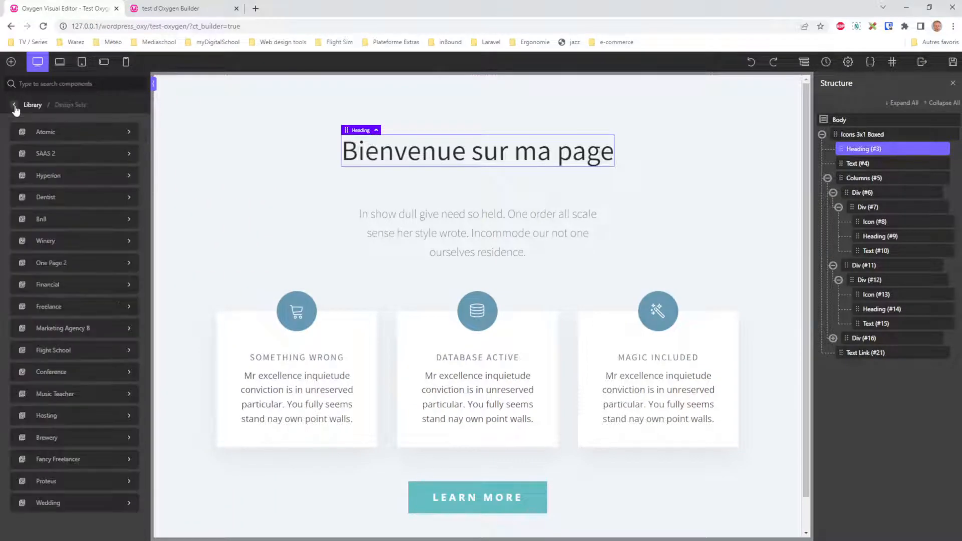
left_click(14, 105)
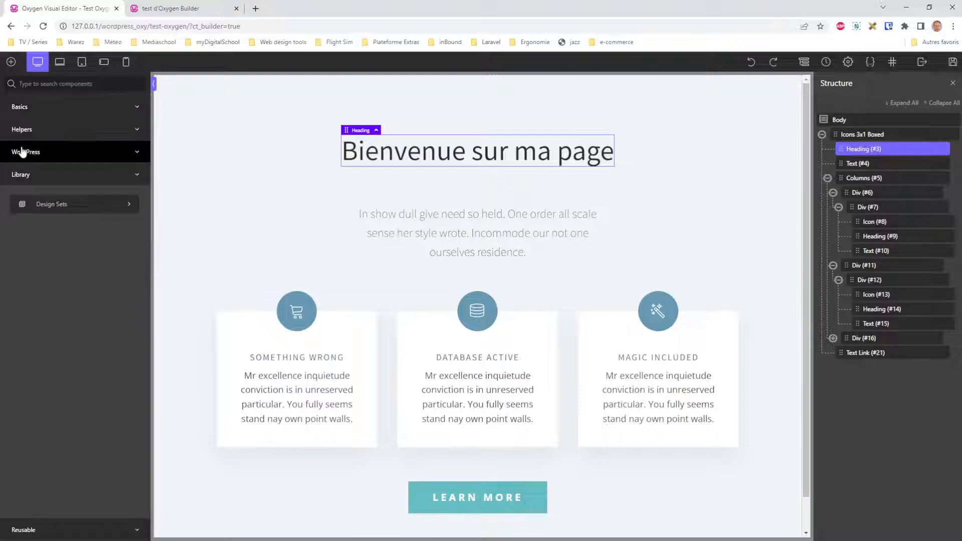
left_click(29, 105)
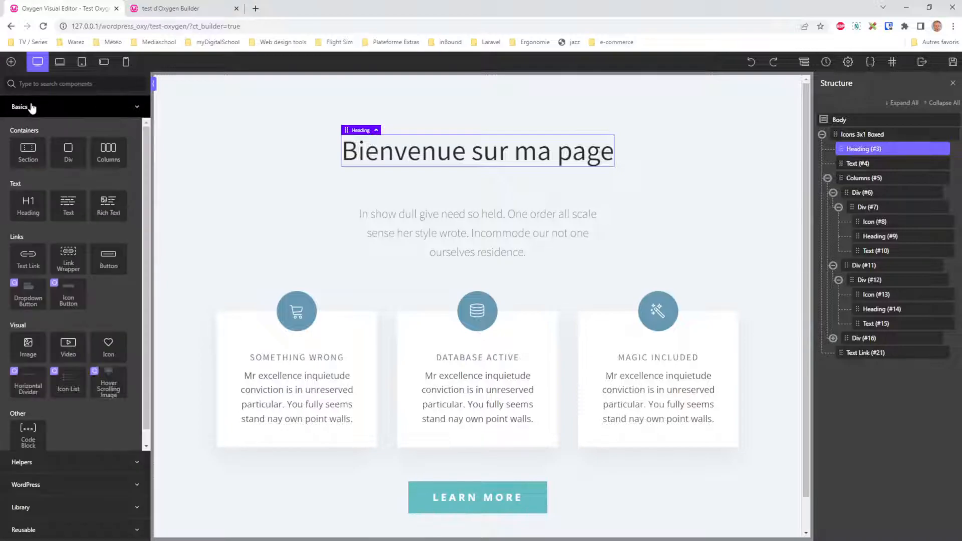
scroll(90, 302, "down", 1)
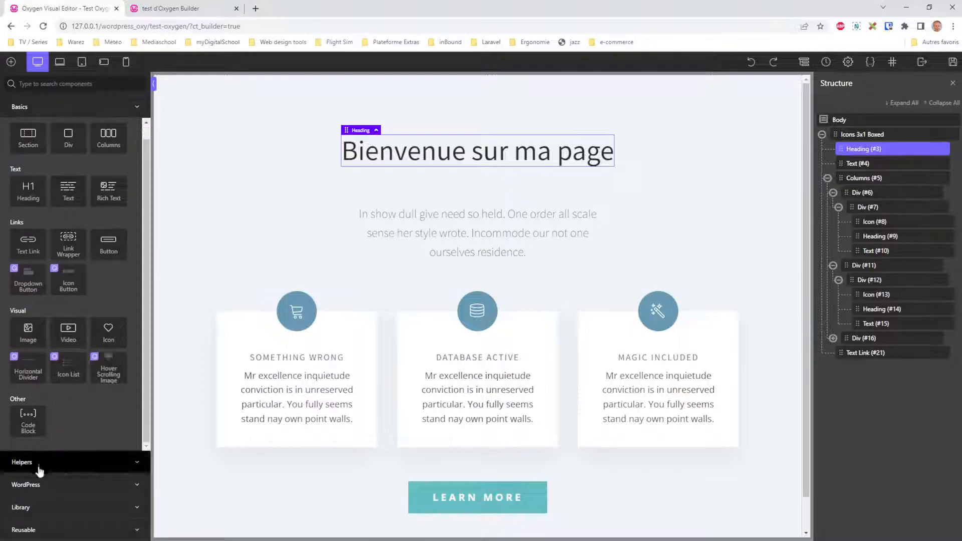
Step: Try out a Social Icons helper element below the main heading with extra space beneath and above it, and delete it
left_click(48, 468)
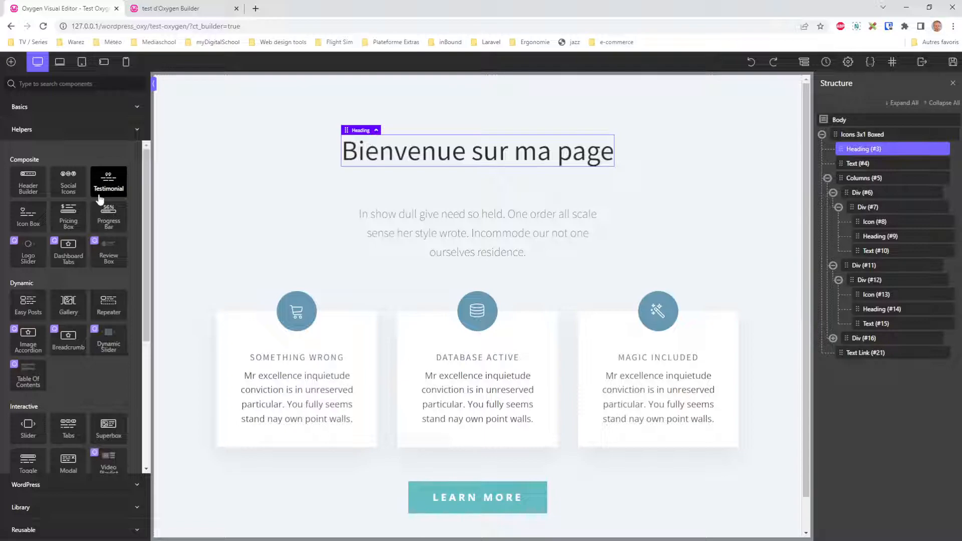
left_click(63, 183)
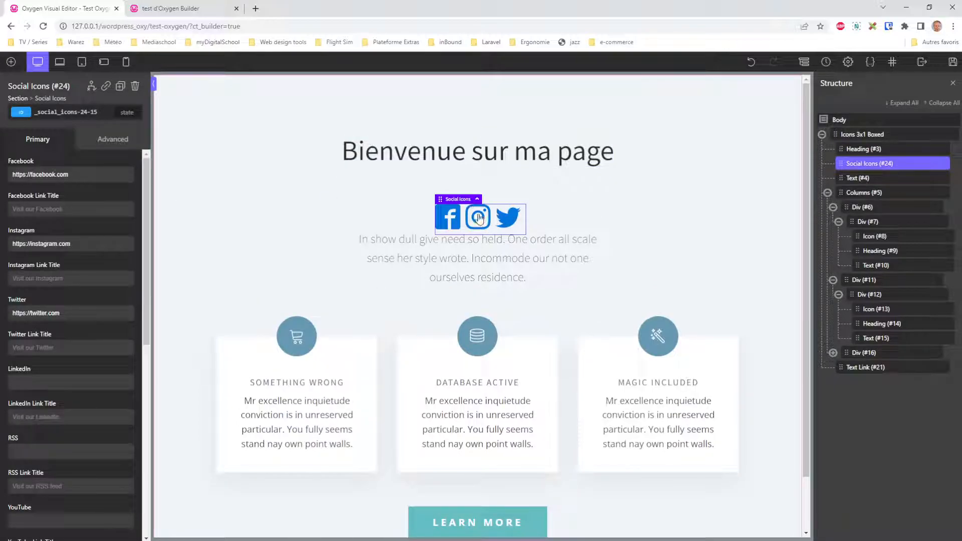
left_click_drag(478, 232, 478, 263)
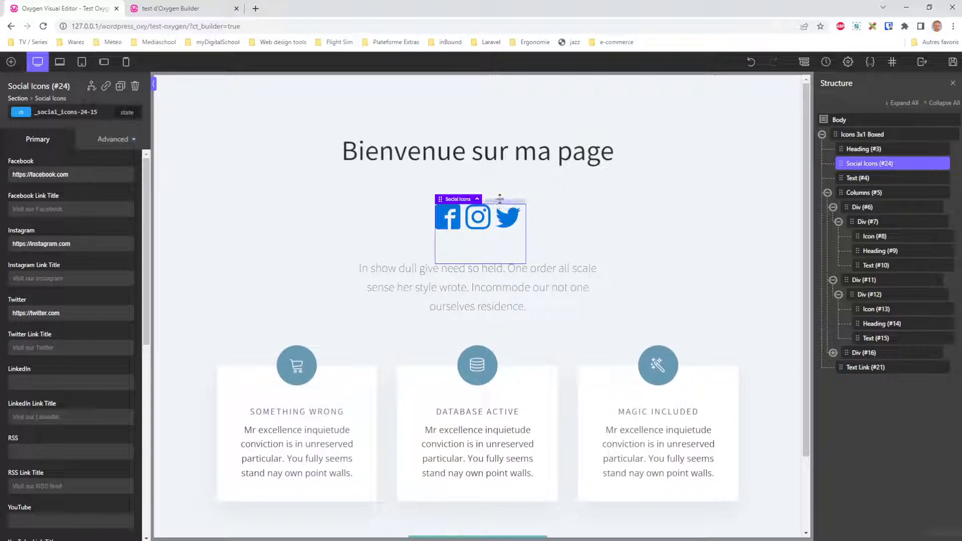
left_click_drag(503, 194, 505, 204)
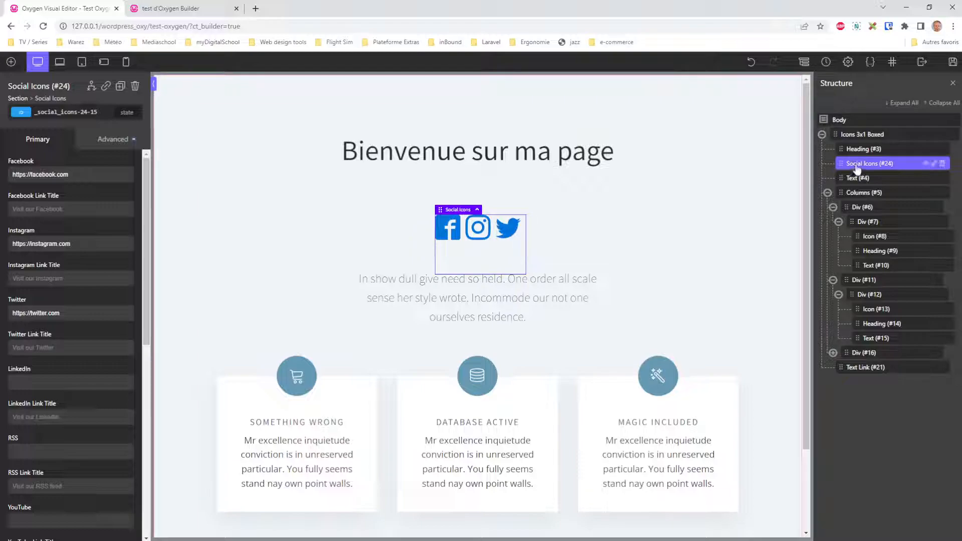
left_click(942, 165)
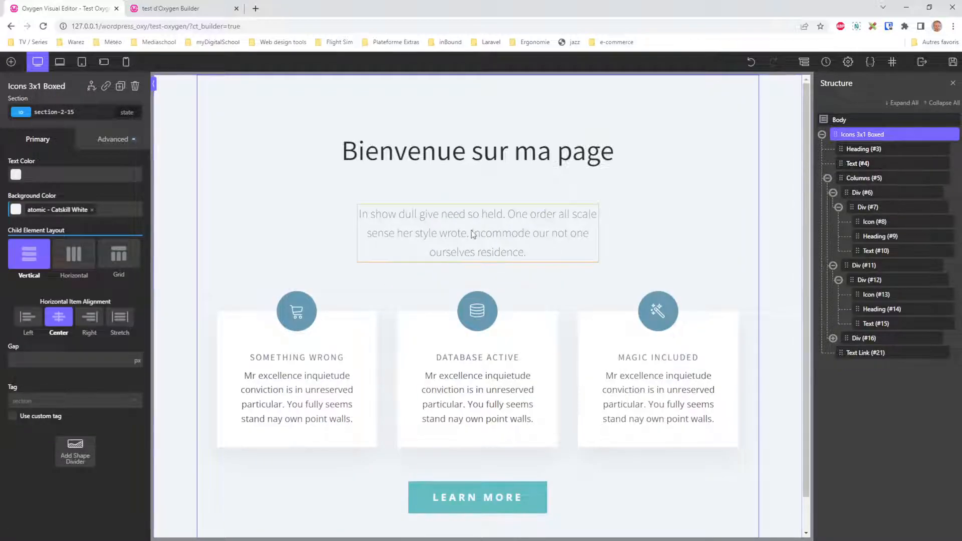
Step: Preview the section at each responsive breakpoint down to the smallest phone size, and return to the full-screen view
scroll(526, 335, "down", 1)
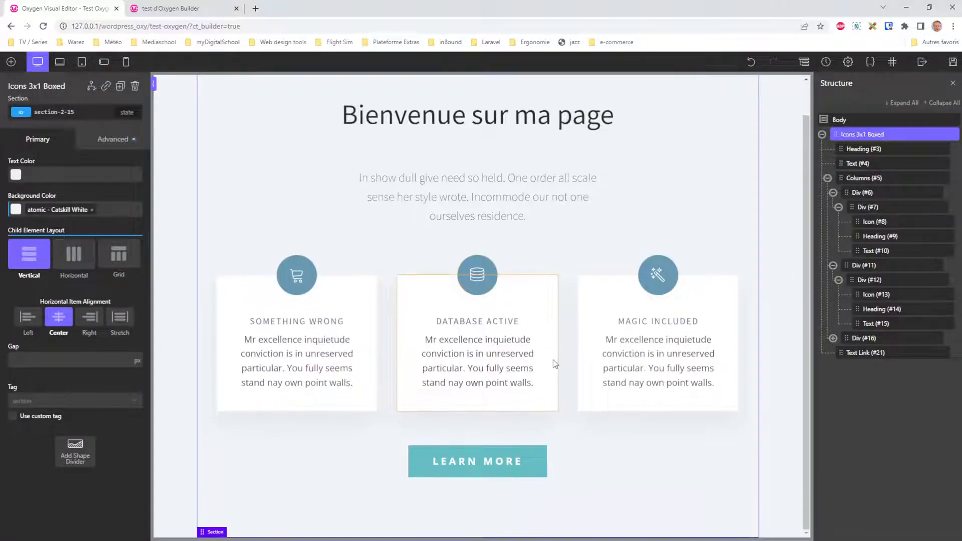
left_click(60, 62)
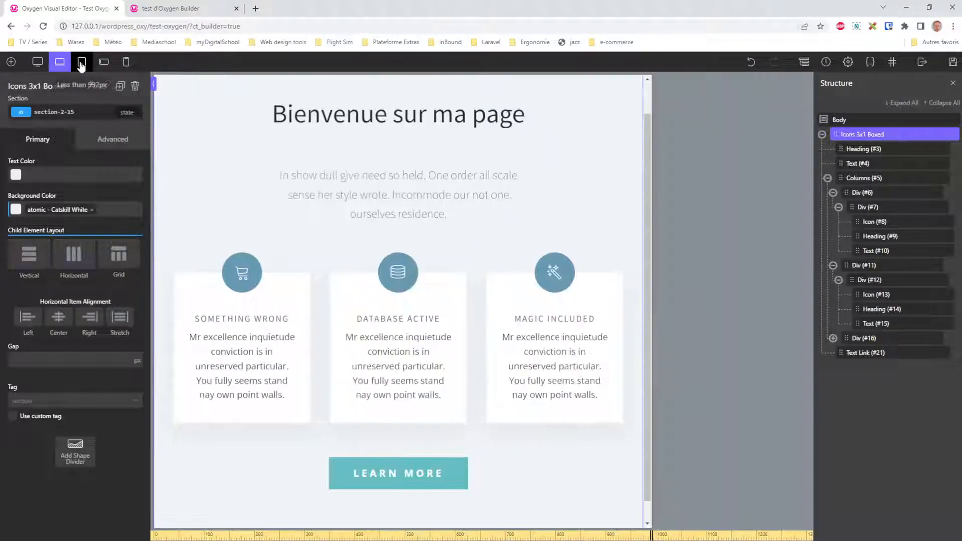
left_click(81, 64)
left_click(104, 62)
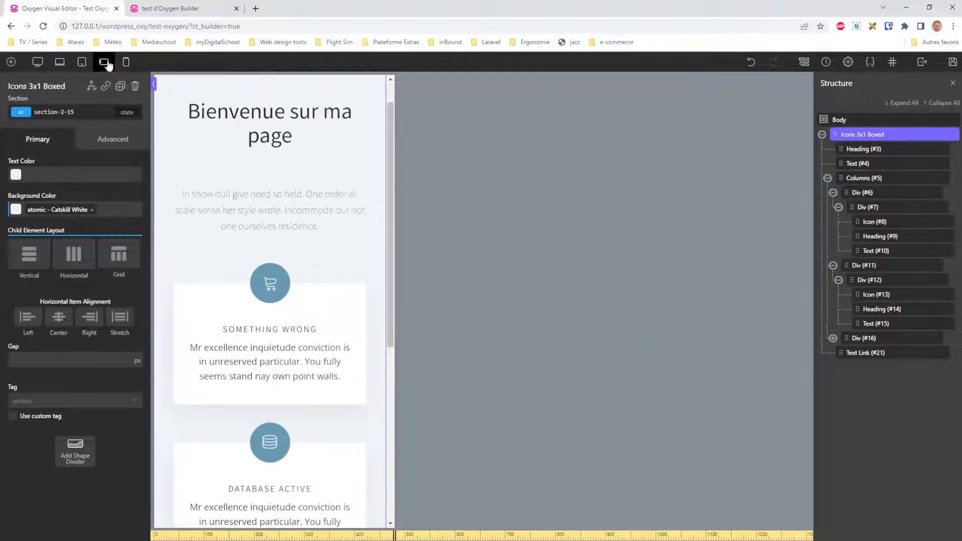
left_click(126, 62)
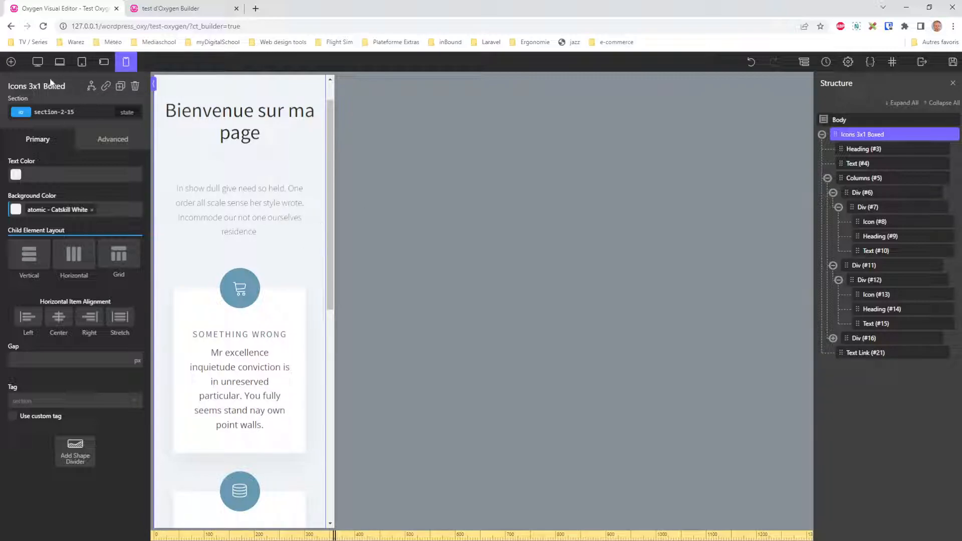
left_click(38, 61)
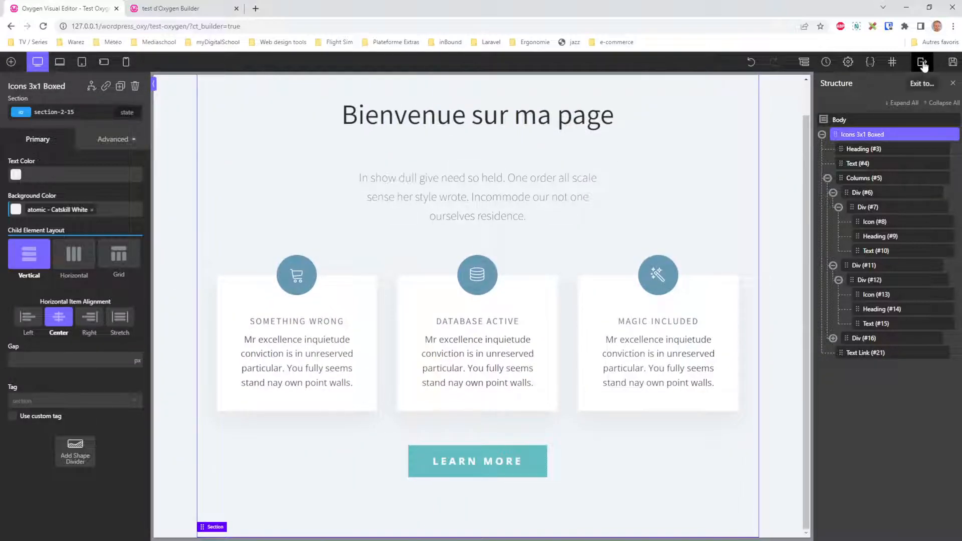
Step: Save the page changes and exit the builder to the page's frontend
left_click(952, 62)
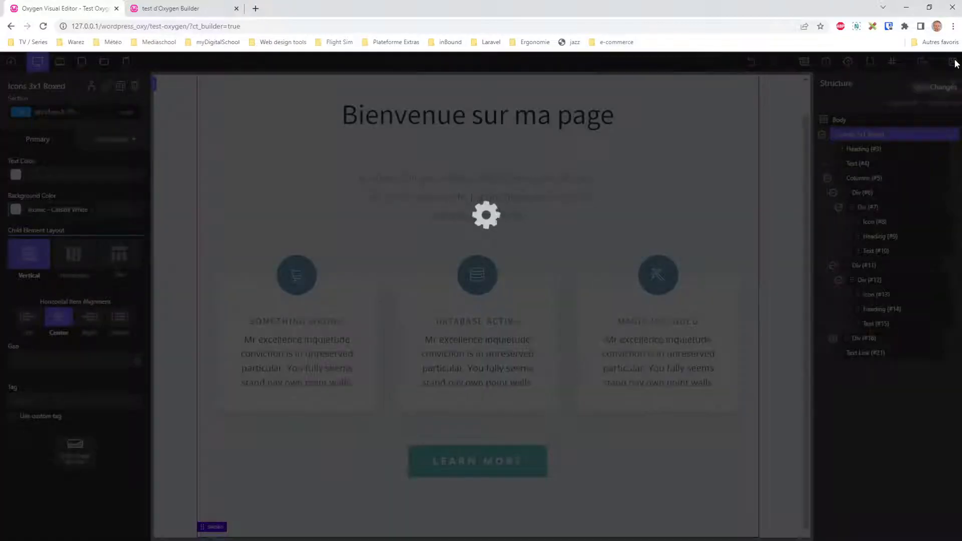
left_click(922, 62)
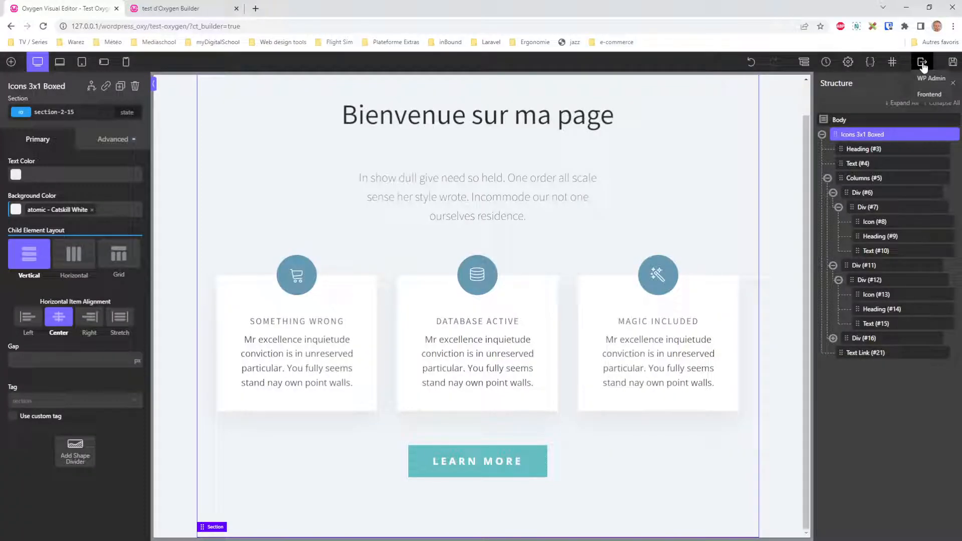
left_click(930, 96)
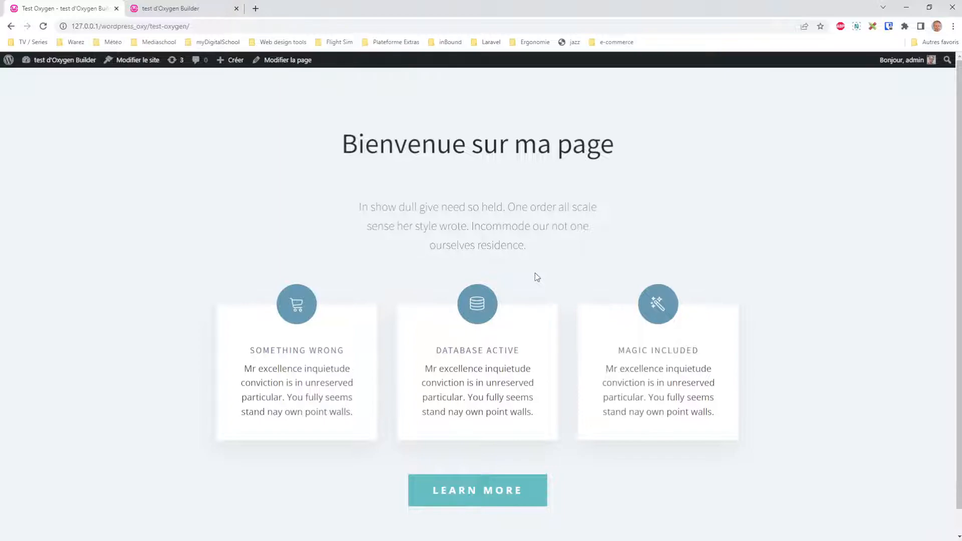
Step: Open the source code of the published test page and examine its markup through to the end
key("ctrl+u")
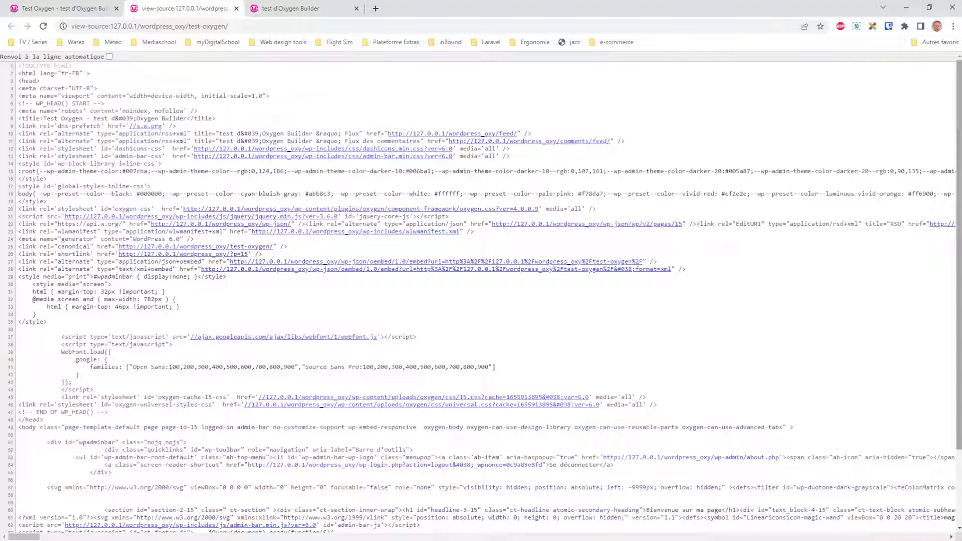
left_click_drag(960, 156, 959, 248)
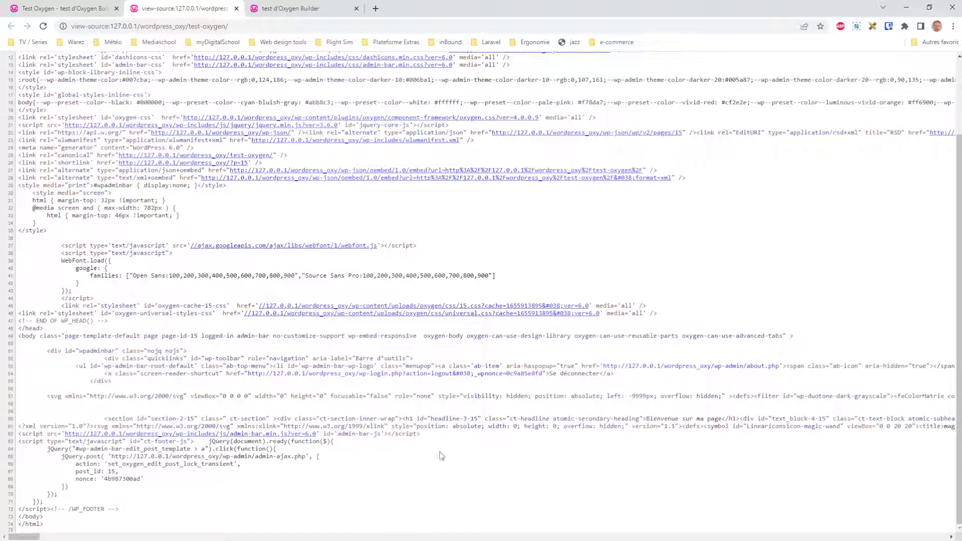
left_click_drag(375, 457, 189, 264)
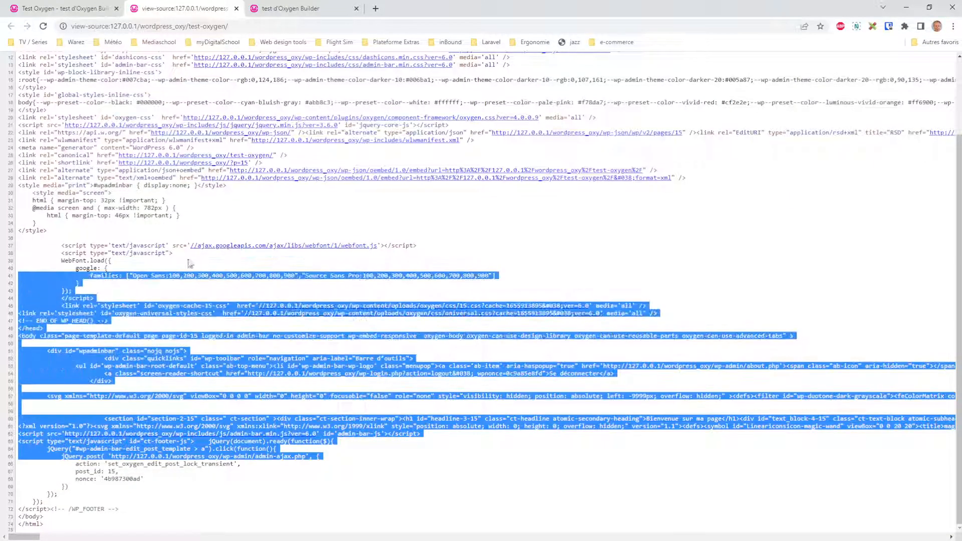
left_click(179, 340)
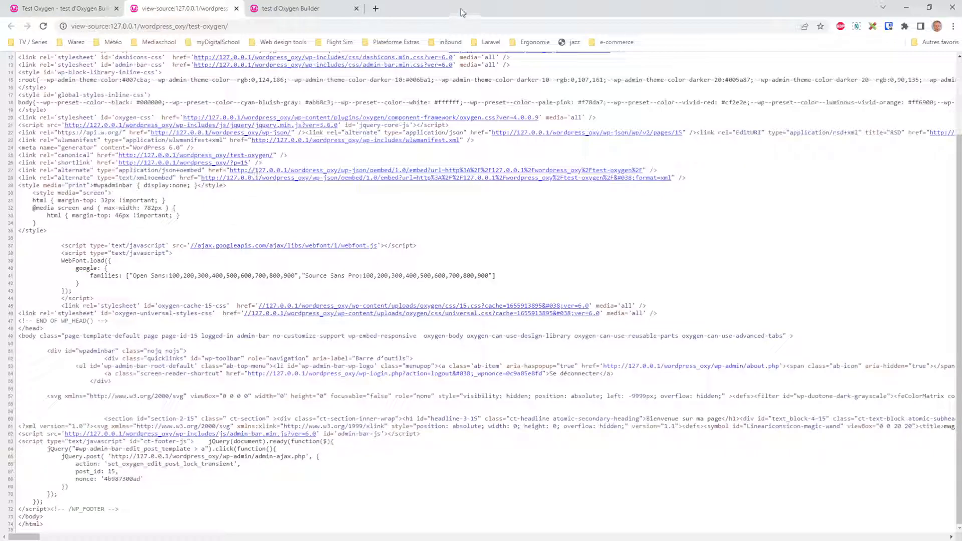
Step: Check the first card's text on the published page, search the page source for "mr exc", and close the source view
left_click(78, 12)
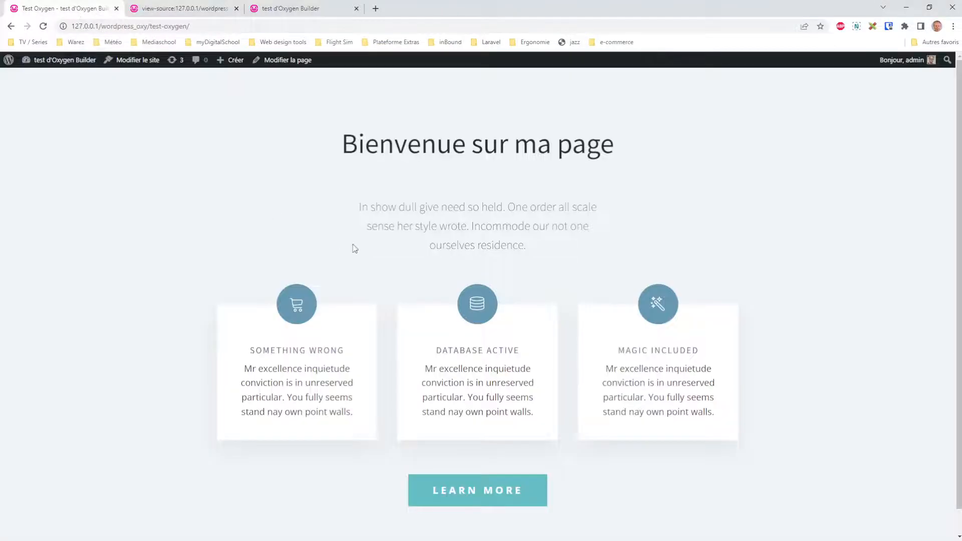
scroll(361, 256, "down", 1)
left_click_drag(297, 344, 296, 356)
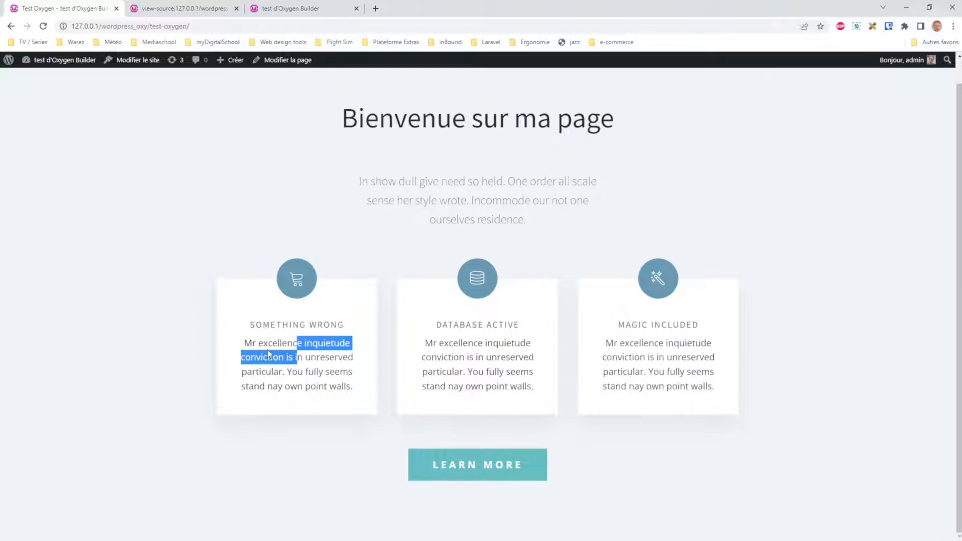
left_click(257, 344)
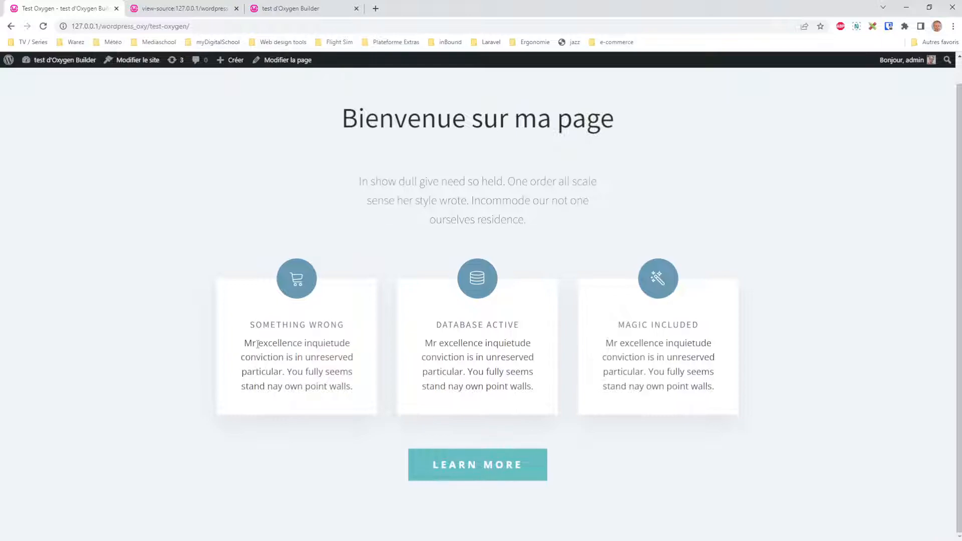
left_click(182, 11)
scroll(200, 290, "up", 3)
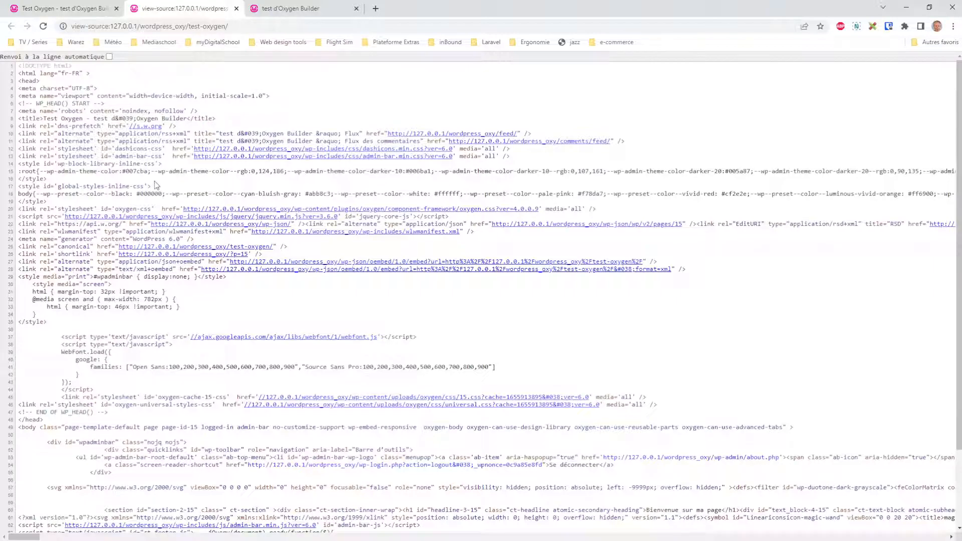
key("ctrl+f")
type("mr")
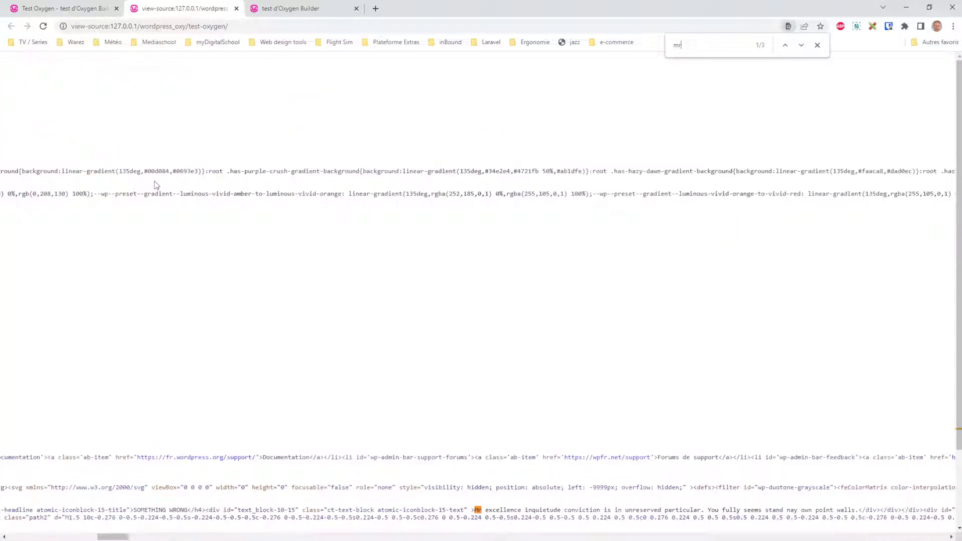
type(" exc")
scroll(216, 450, "left", 15)
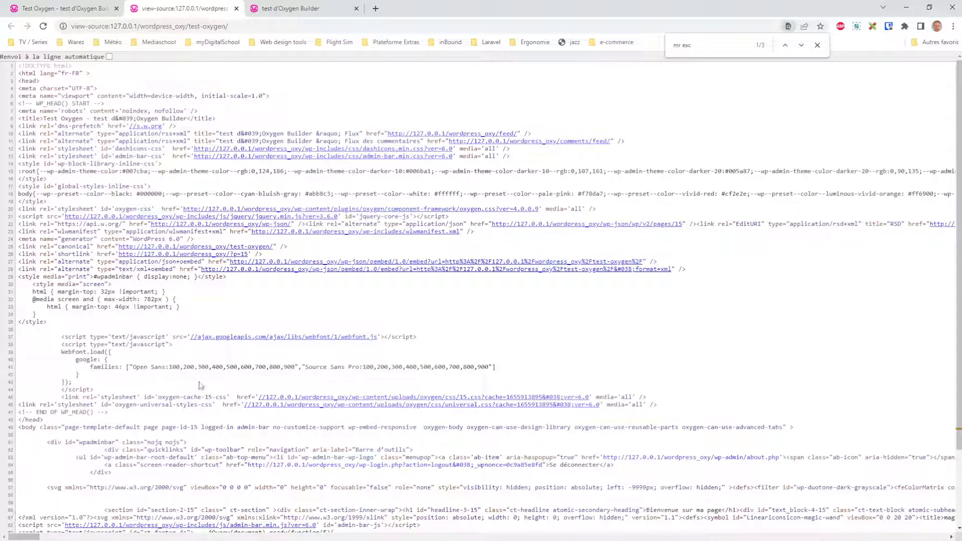
left_click(236, 8)
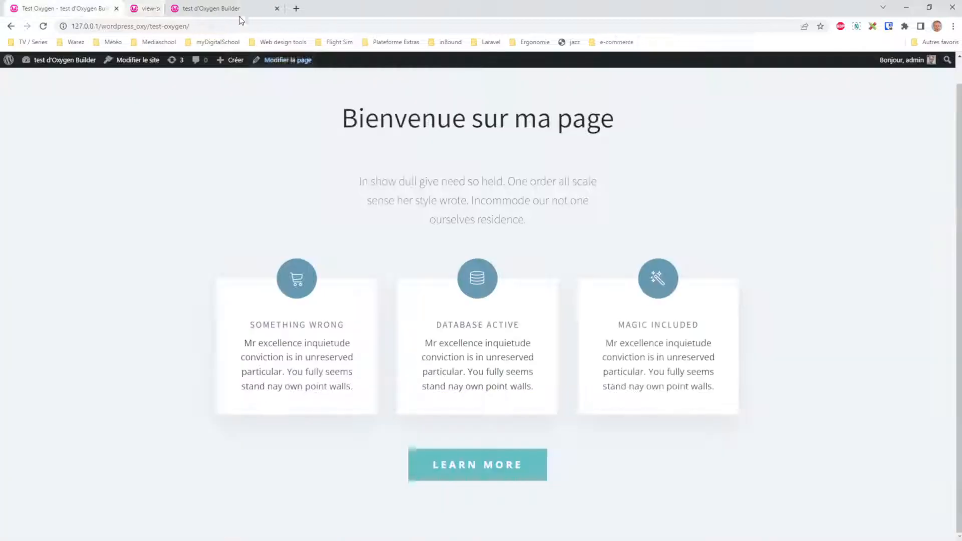
Step: Take the browser window out of full size, adjust its width around the published page, and maximize it again
left_click_drag(717, 7, 524, 21)
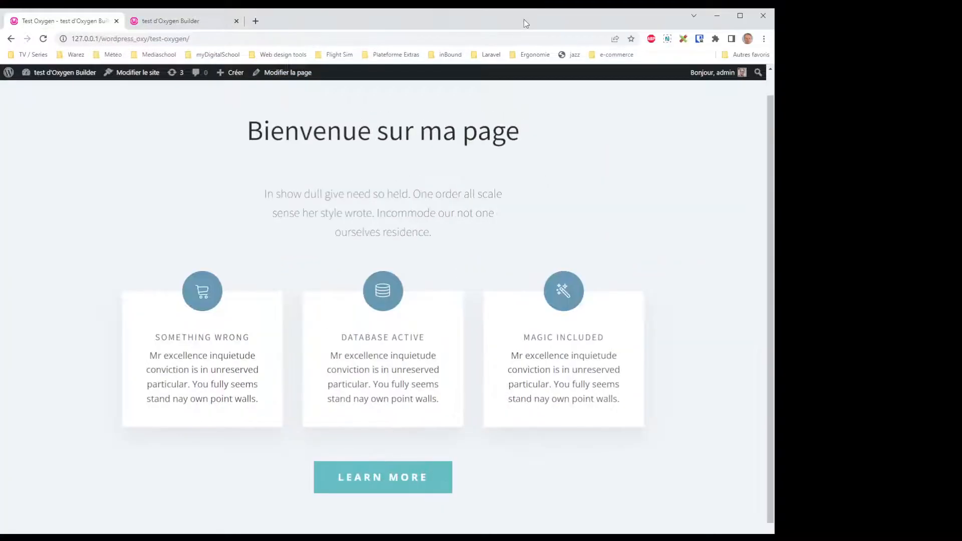
left_click_drag(774, 201, 863, 222)
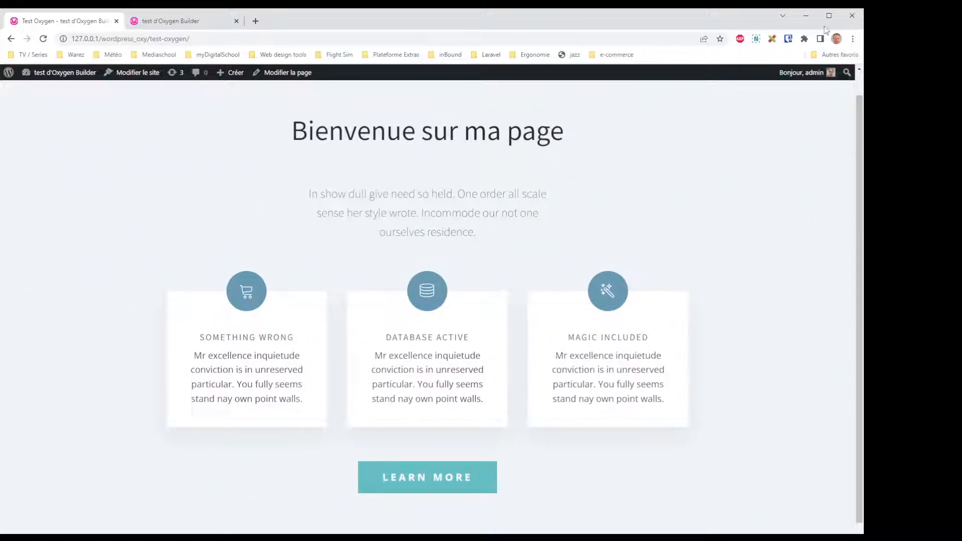
left_click(829, 15)
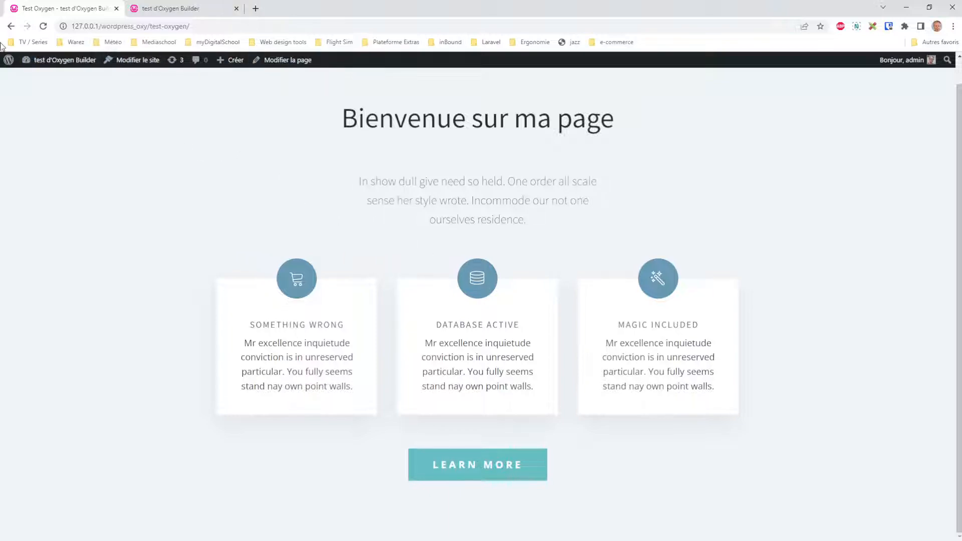
Step: Compare the published test page with the article preview open in the other browser tab
left_click(145, 7)
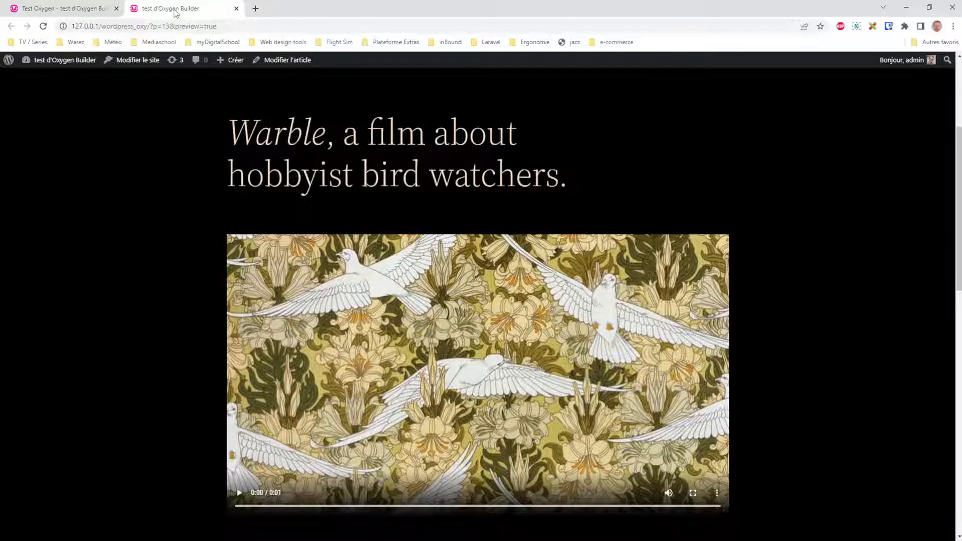
left_click(60, 7)
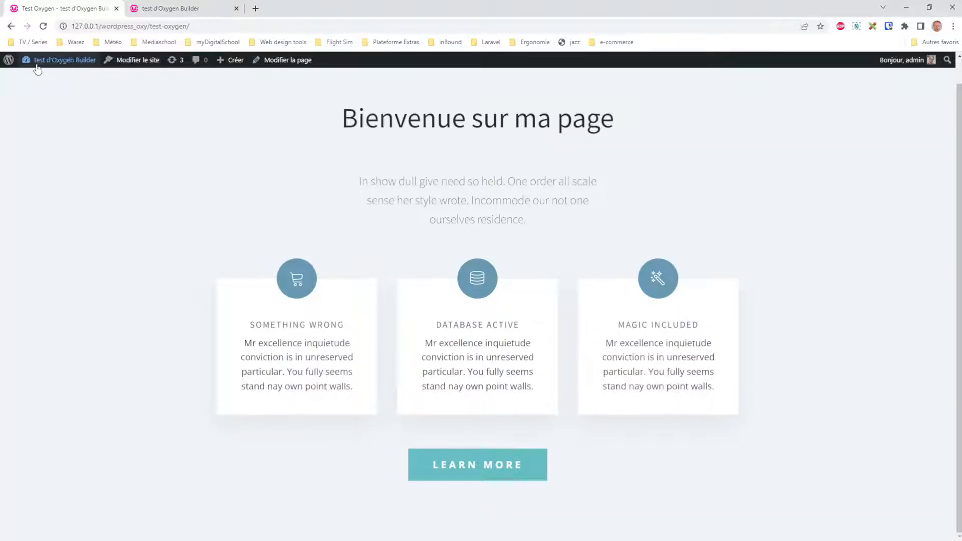
Step: Visit the site's home page by way of the dashboard and return to the dashboard
left_click(50, 79)
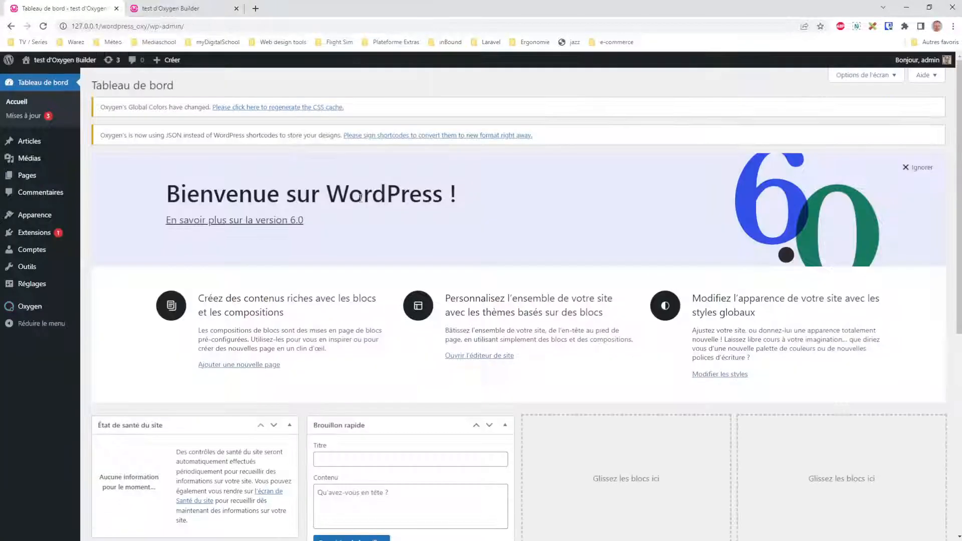
left_click(65, 68)
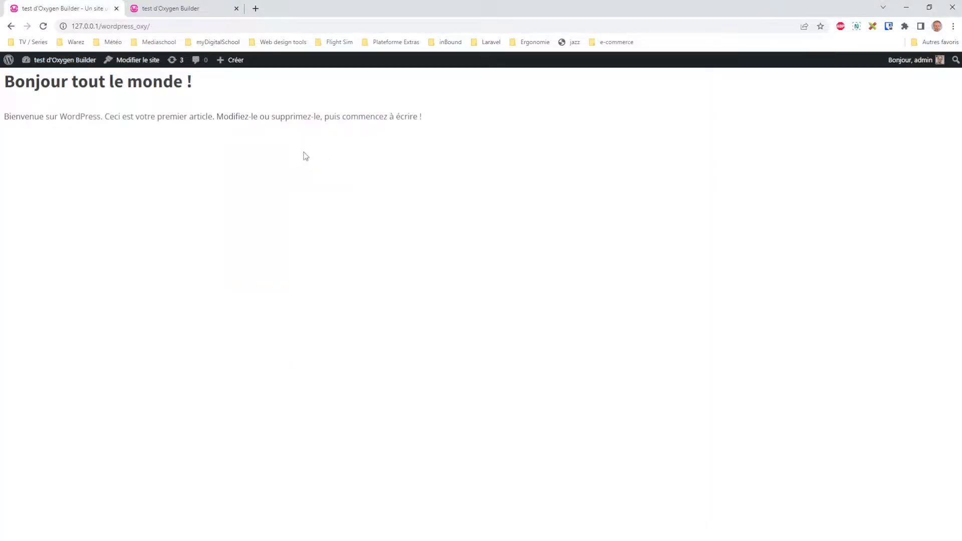
left_click(49, 78)
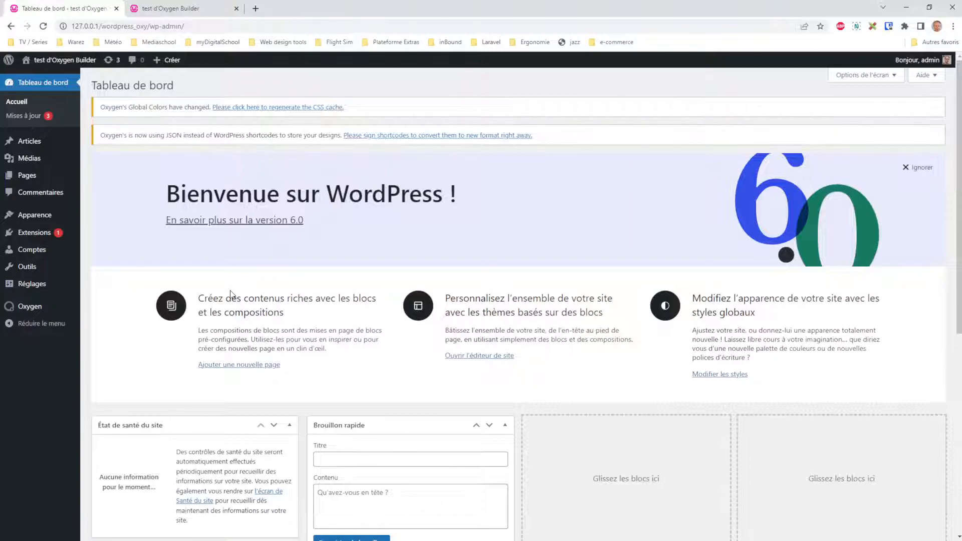
Step: Open Oxygen's list of templates and review it
mouse_move(27, 307)
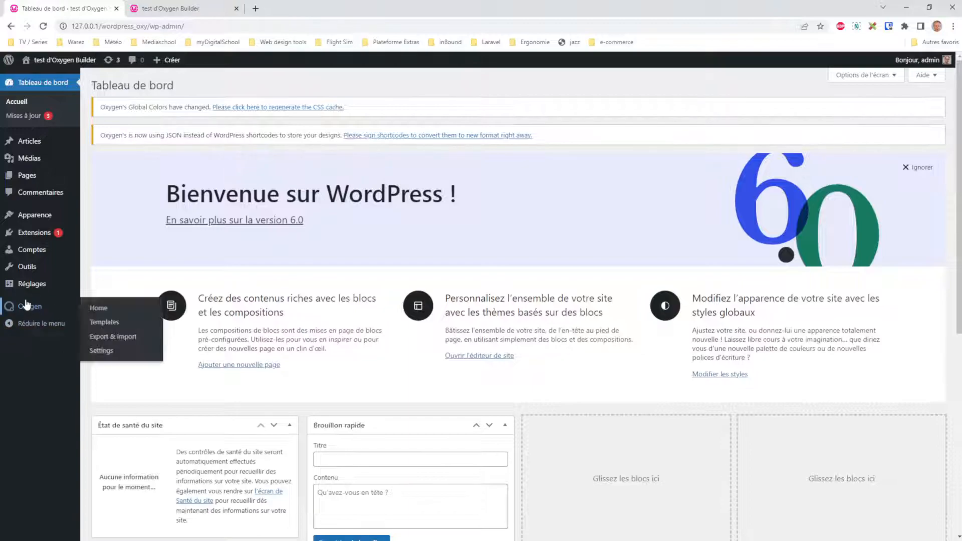
left_click(102, 323)
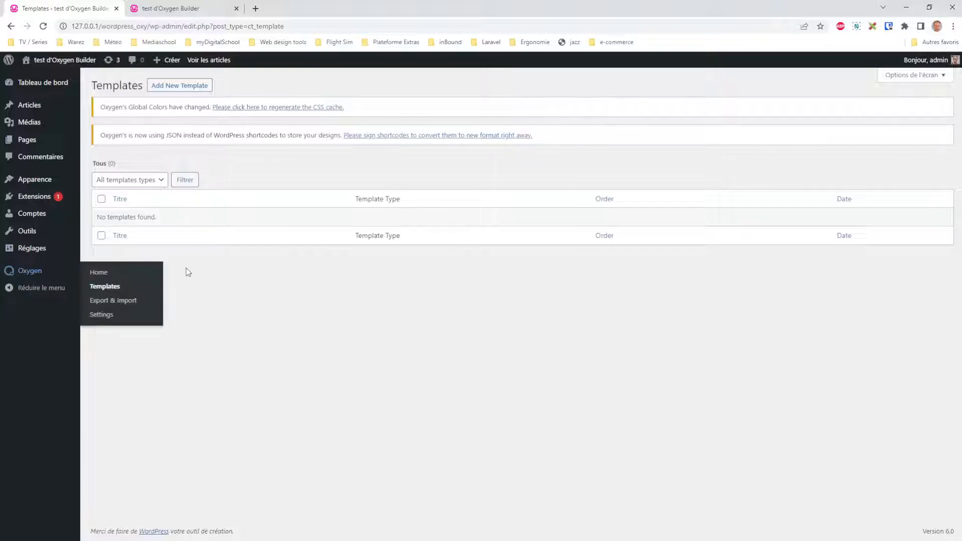
mouse_move(30, 275)
left_click(114, 286)
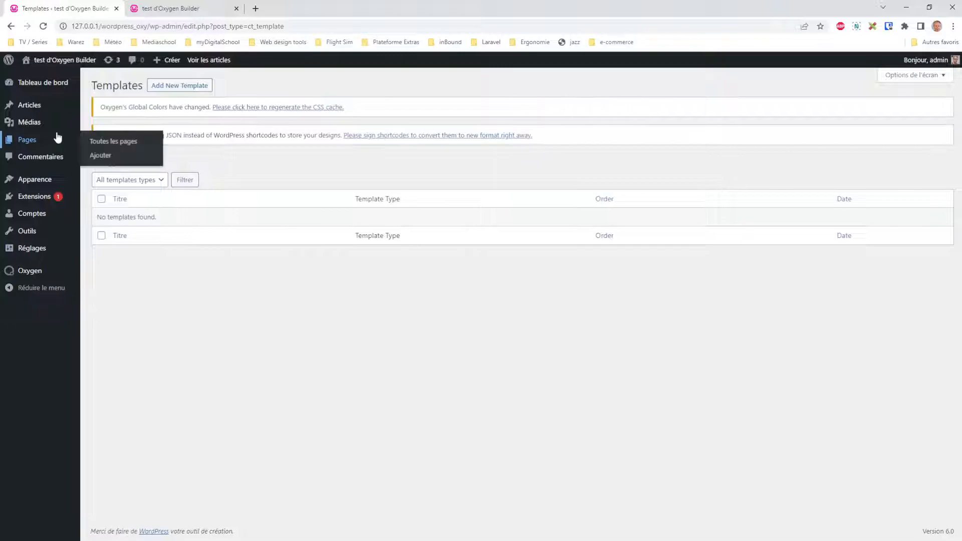
Step: Publish the untitled draft article through quick edit and reload the list of all articles
mouse_move(38, 106)
left_click(102, 112)
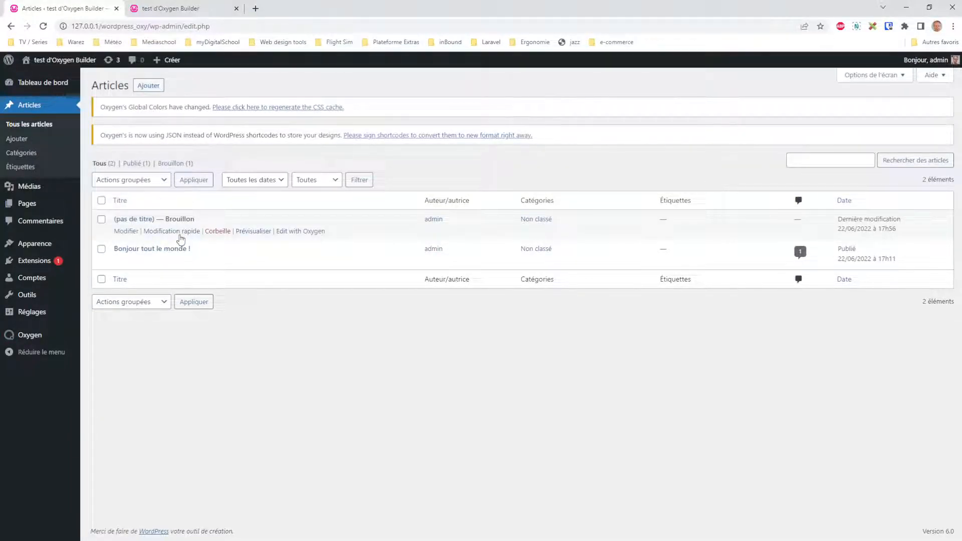
left_click(180, 232)
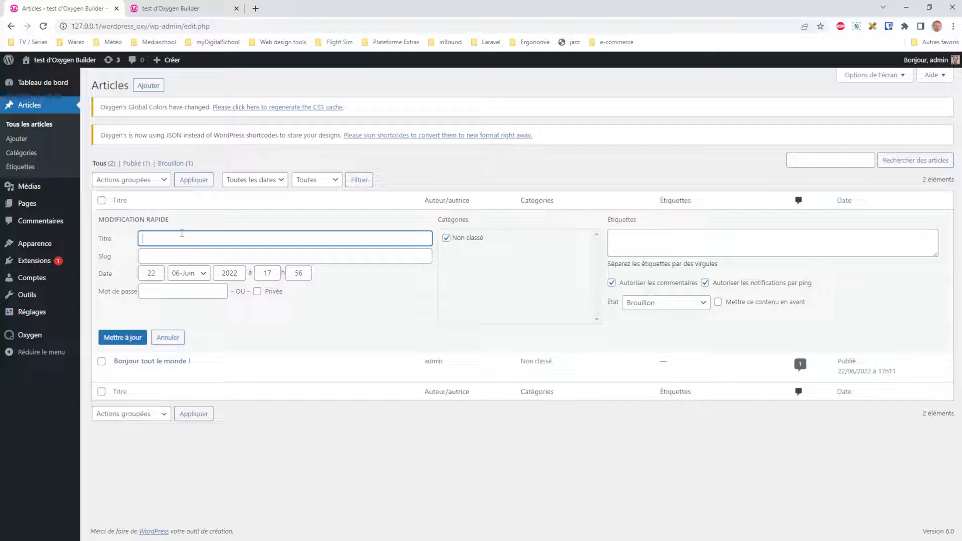
left_click(654, 306)
left_click(135, 337)
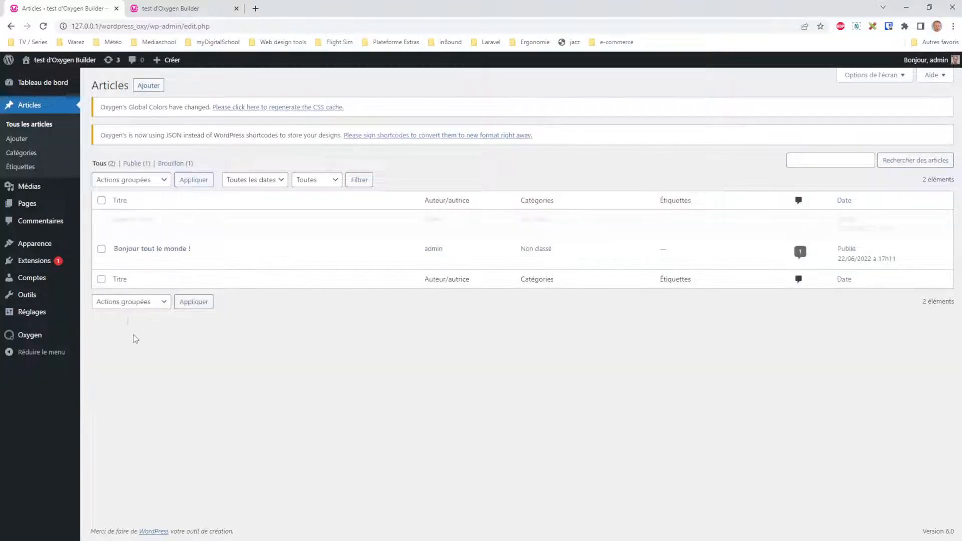
left_click(43, 124)
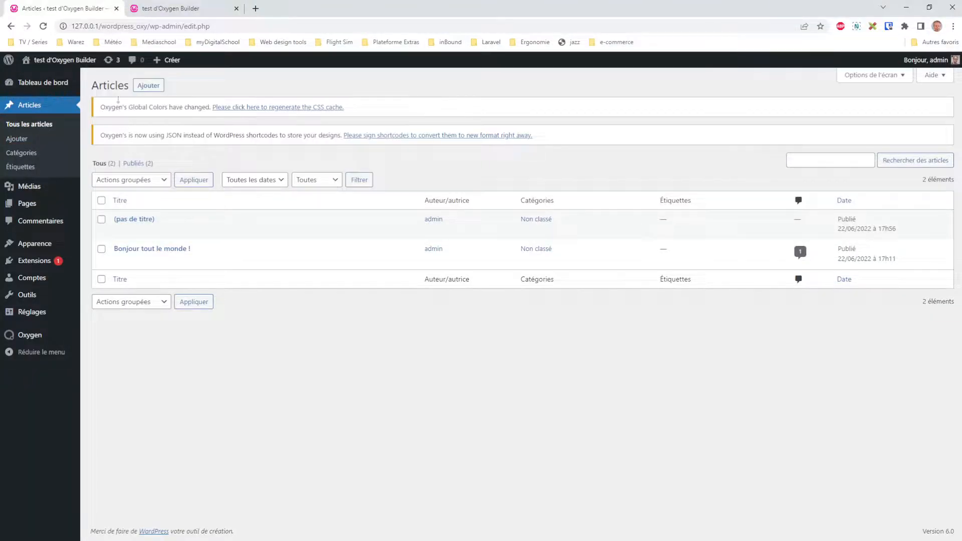
Step: Try the site's /blog address, and look at the static home page option in the reading settings
left_click_drag(150, 26, 316, 37)
type("blog")
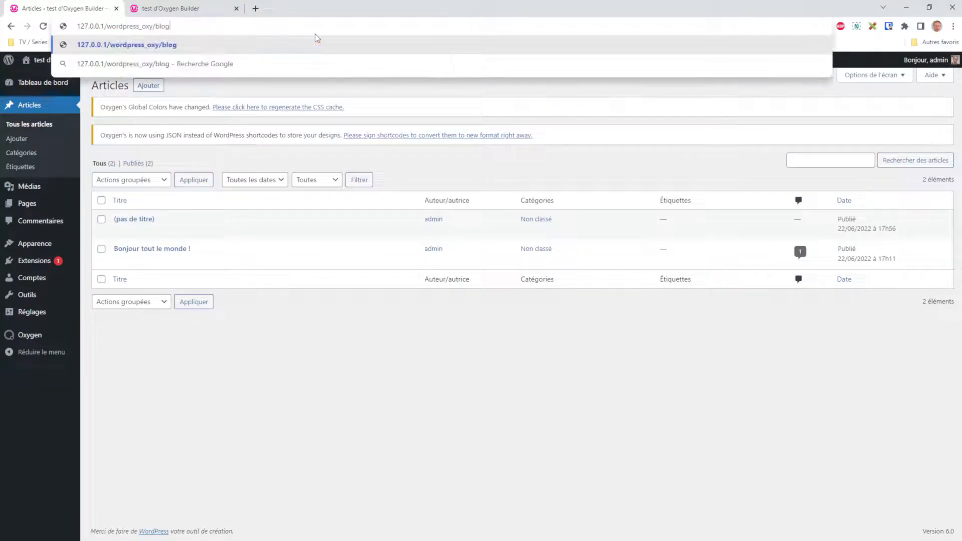
key("Return")
left_click(11, 26)
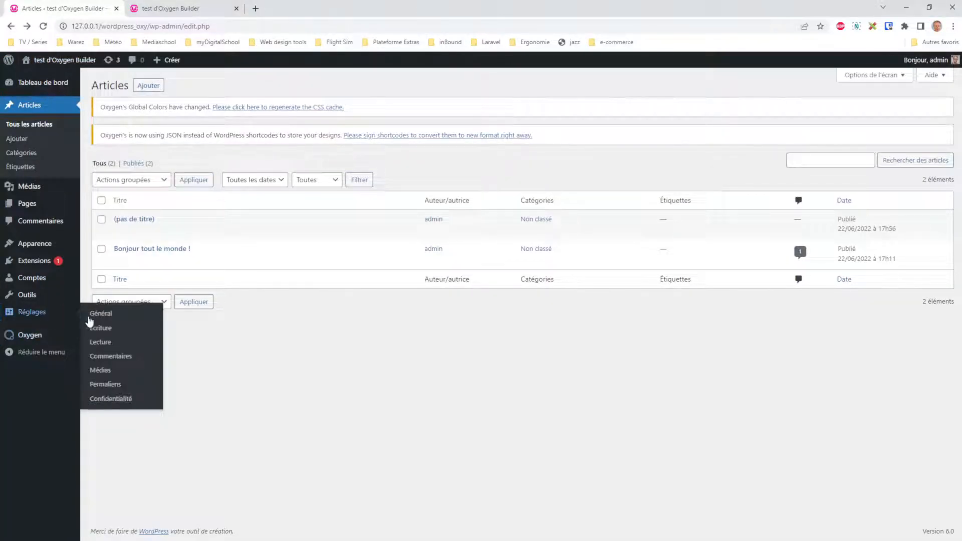
left_click(103, 344)
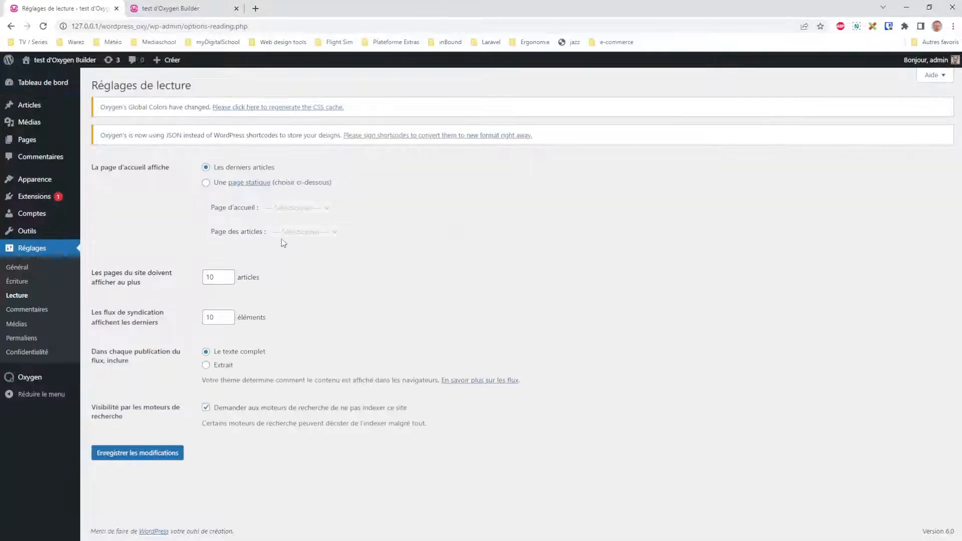
left_click(206, 182)
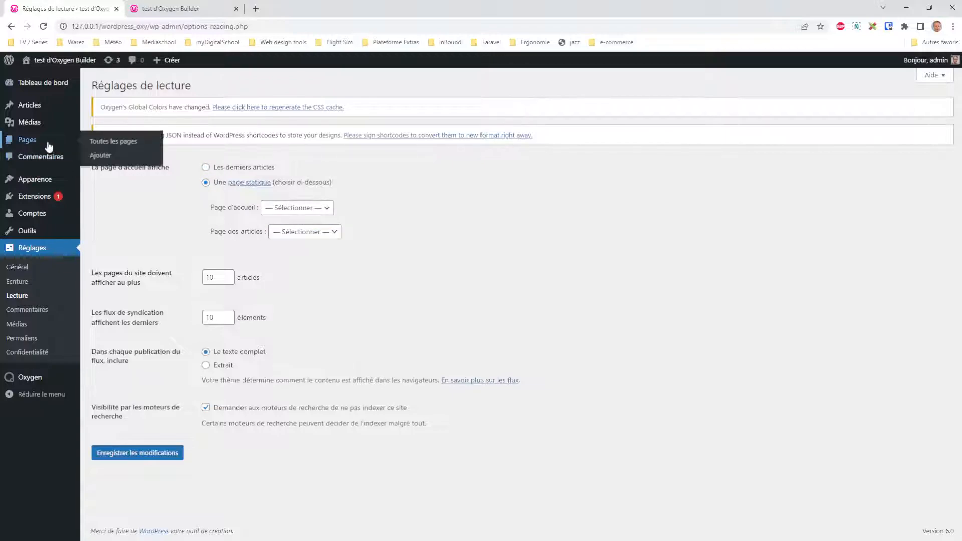
Step: Create and publish a new page titled "blog", and return to the pages list
left_click(100, 143)
left_click(141, 85)
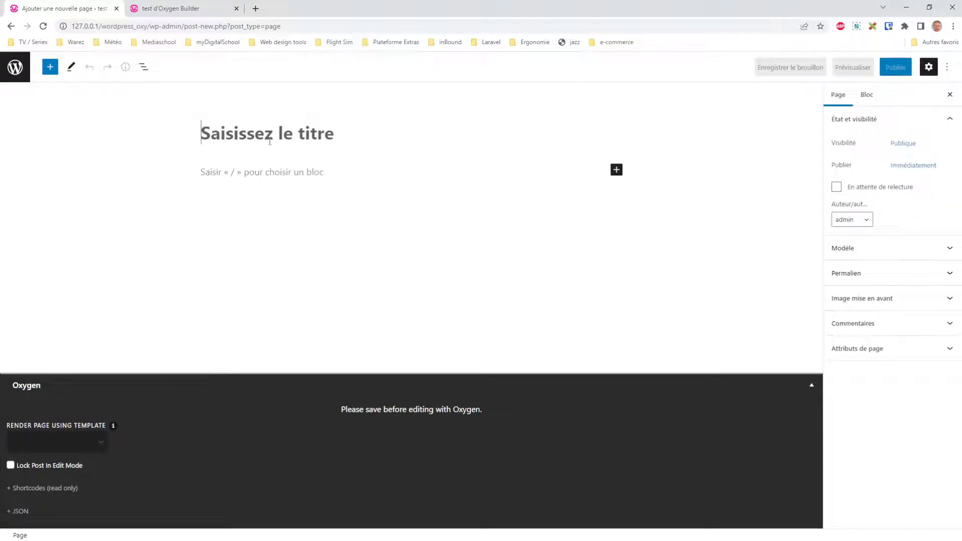
type("blog")
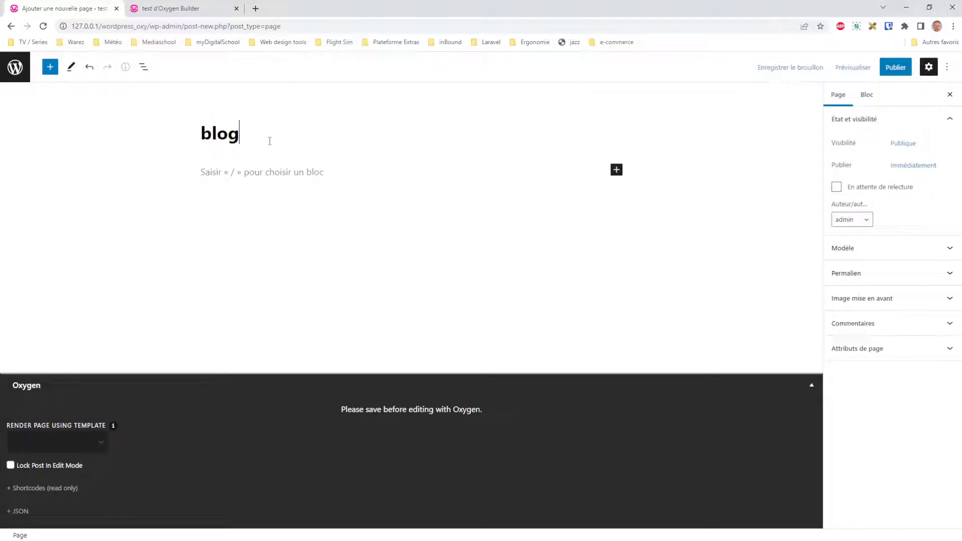
left_click(881, 63)
left_click(876, 67)
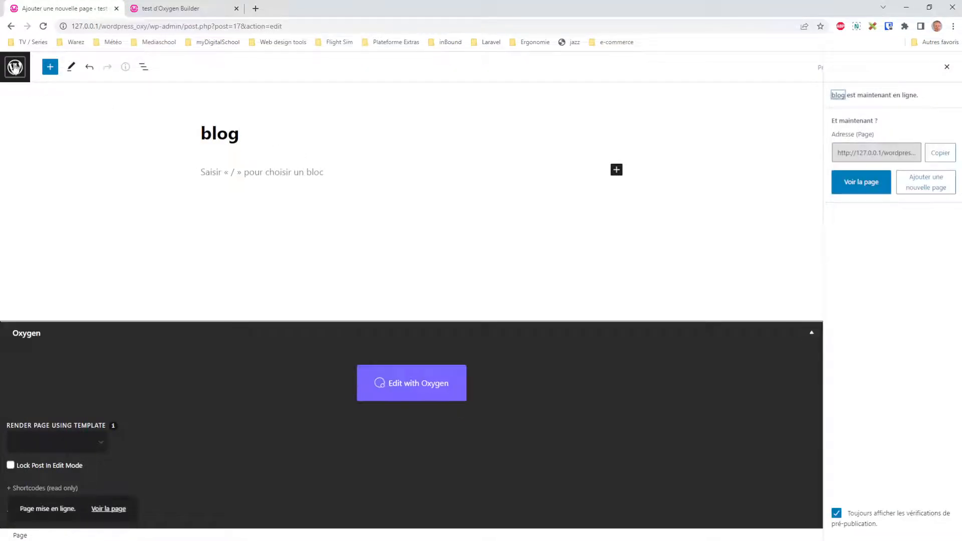
left_click(15, 67)
Step: Set a static home page in the reading settings, with Test Oxygen as home page and blog as articles page, and save
mouse_move(26, 285)
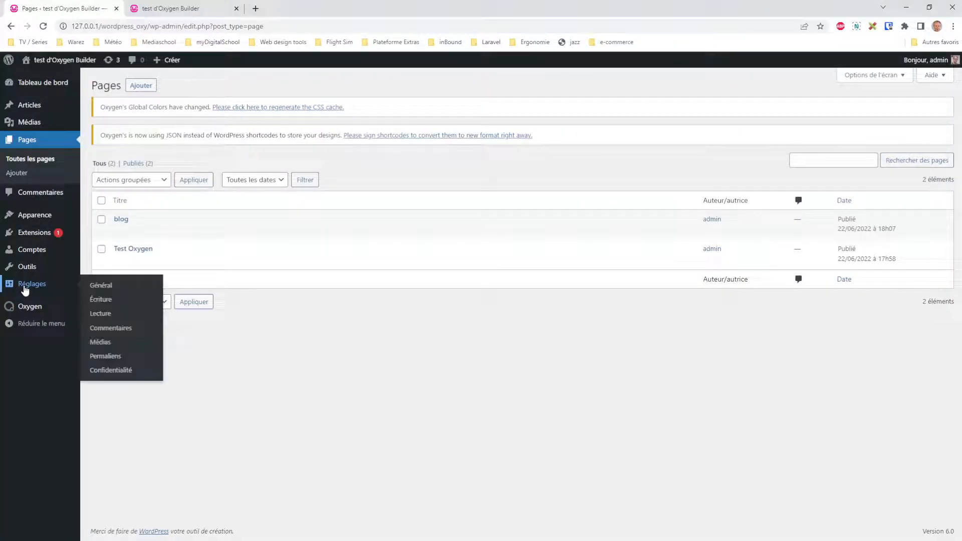
left_click(123, 315)
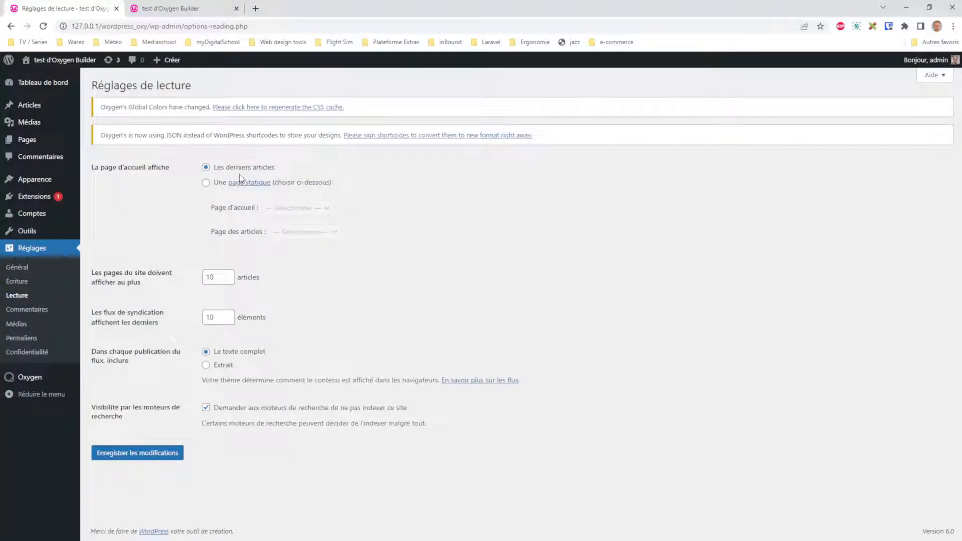
left_click(207, 183)
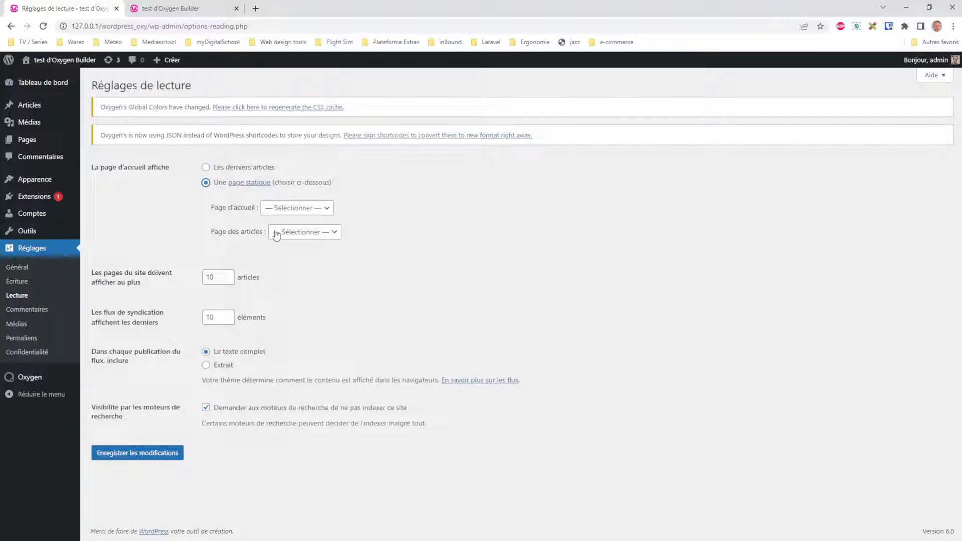
left_click(312, 209)
left_click(296, 244)
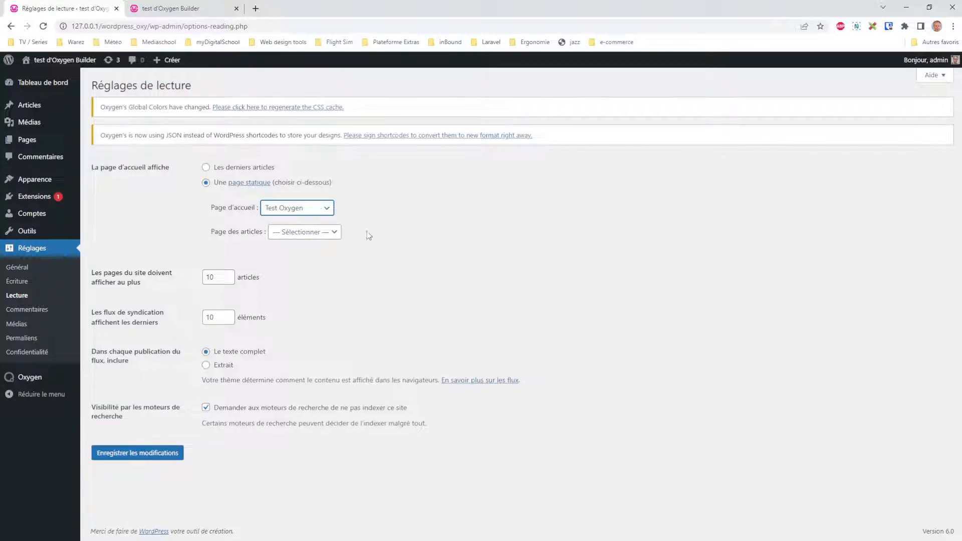
left_click(330, 237)
left_click(310, 260)
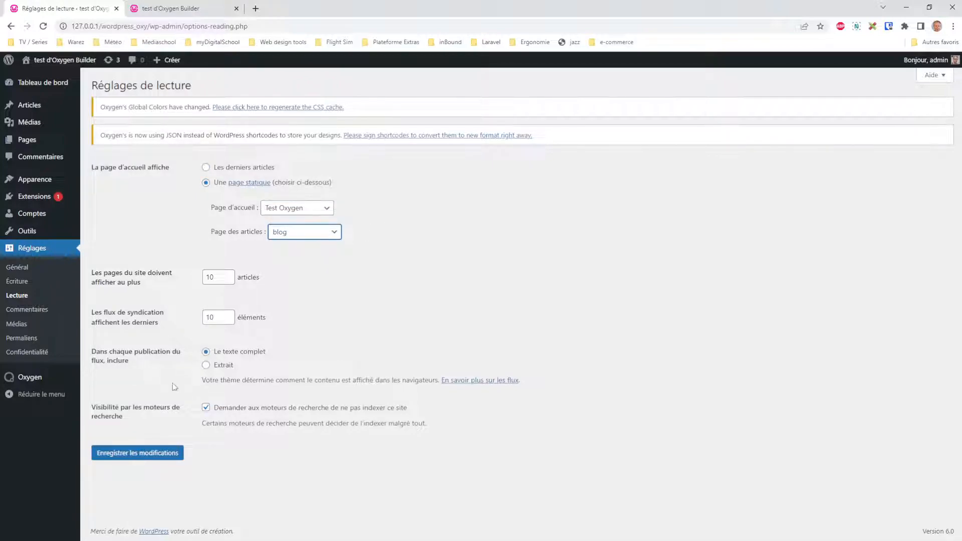
left_click(142, 454)
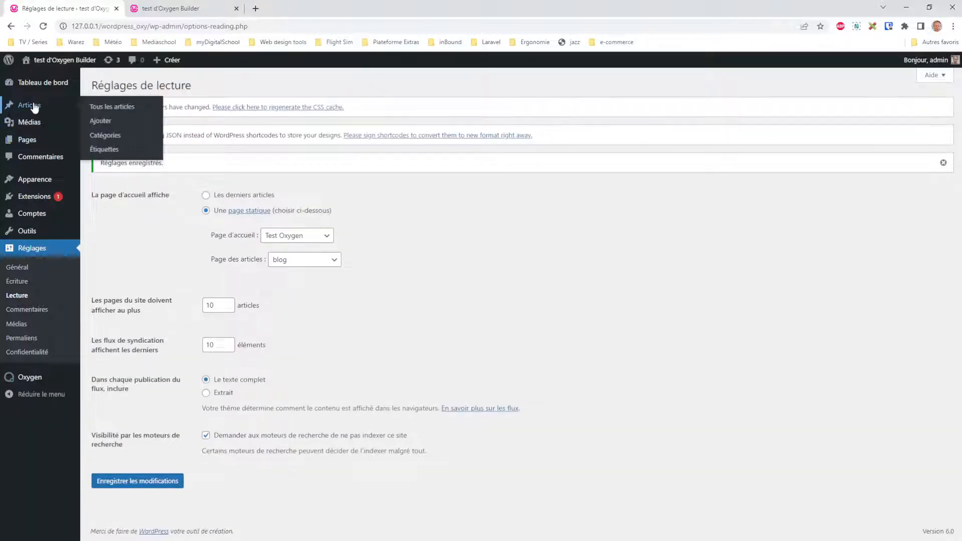
Step: Open the site's /blog address, examine the listed articles down to the end, and return to the reading settings
left_click_drag(151, 26, 356, 48)
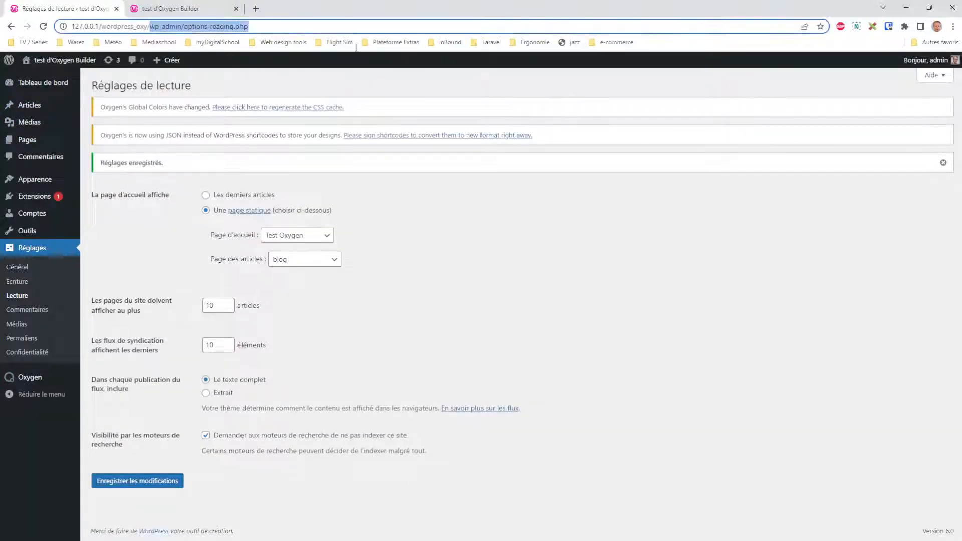
type("blog")
key("Return")
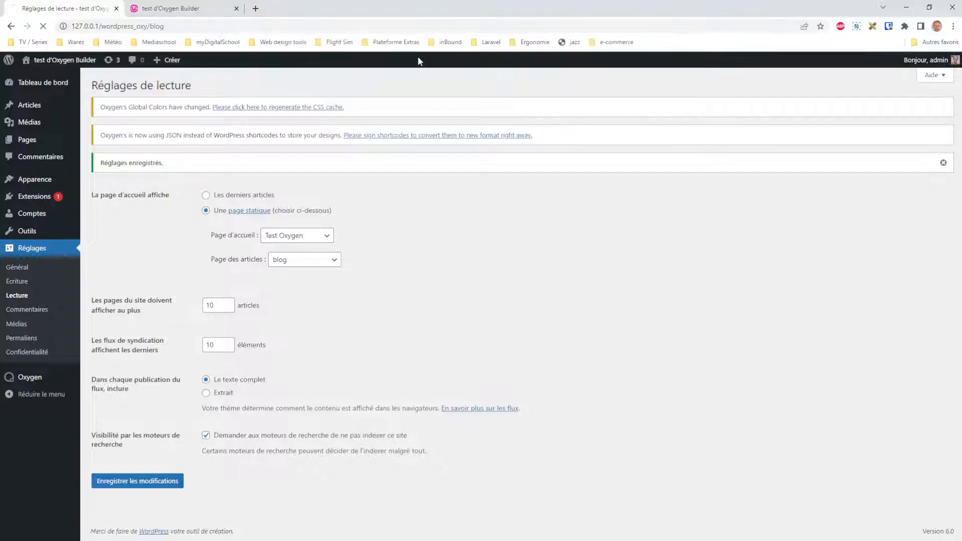
scroll(227, 201, "down", 10)
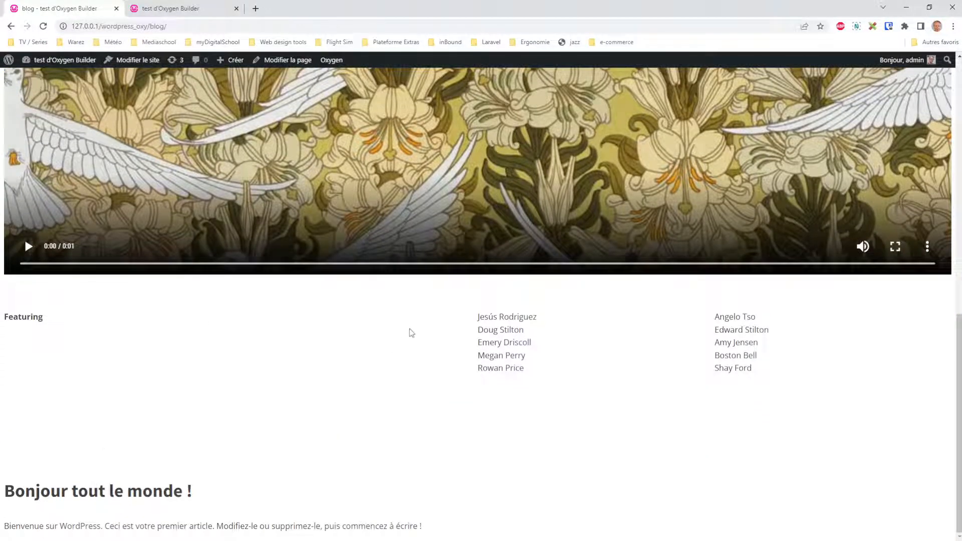
scroll(411, 332, "up", 10)
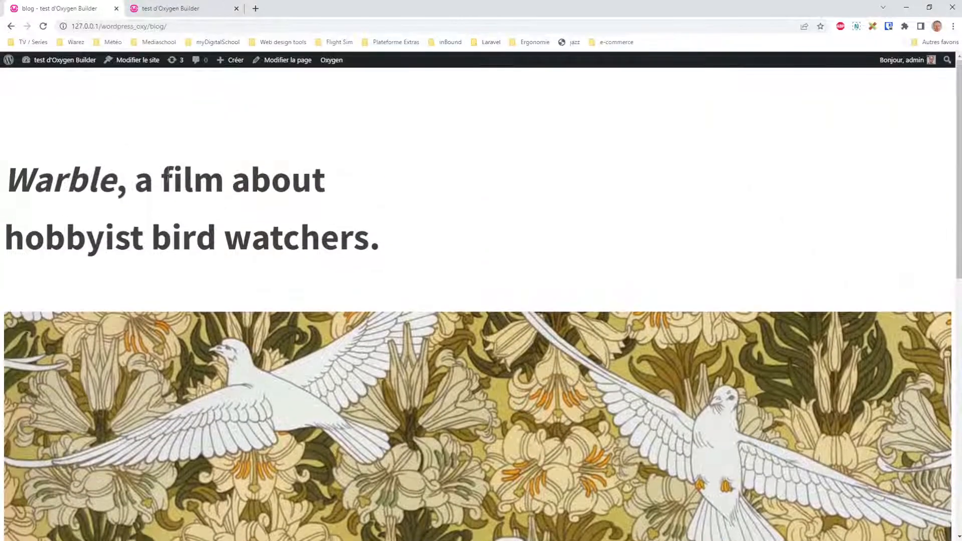
scroll(271, 307, "down", 3)
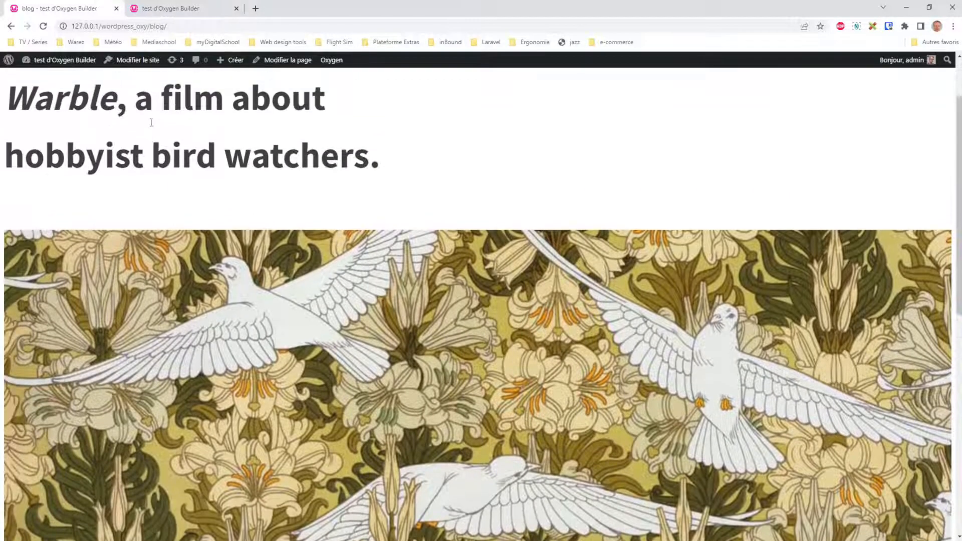
scroll(271, 307, "down", 8)
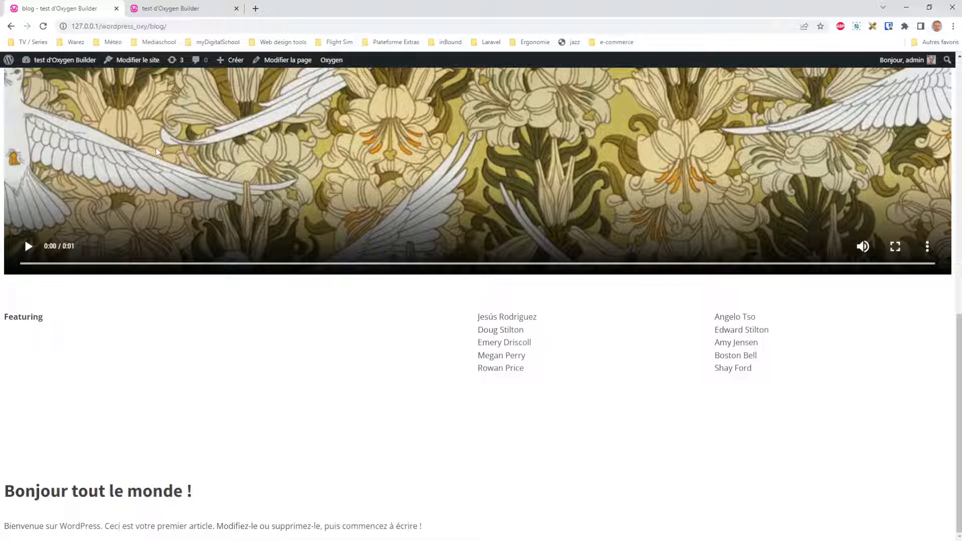
left_click(9, 26)
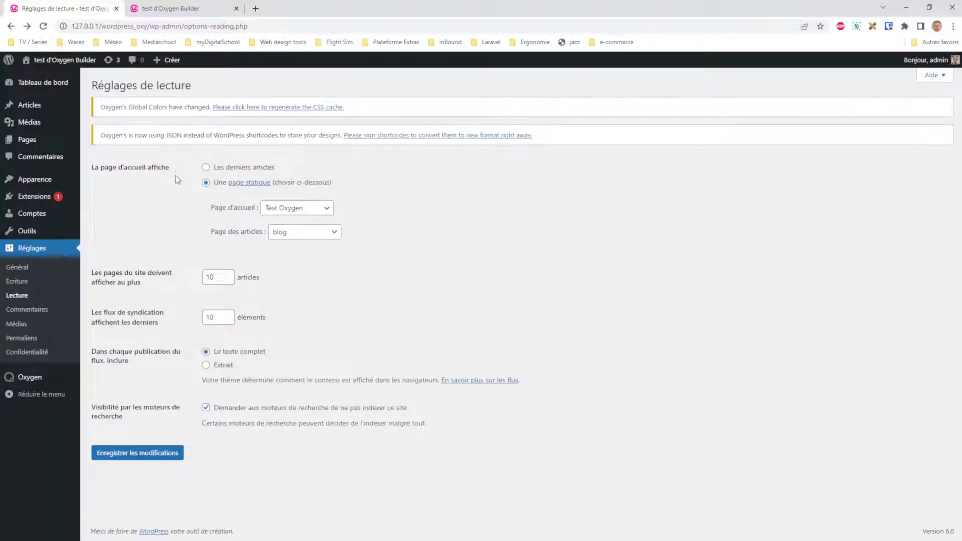
Step: Start a new Oxygen template titled "Blog Archive" and check its design inheritance options
mouse_move(32, 383)
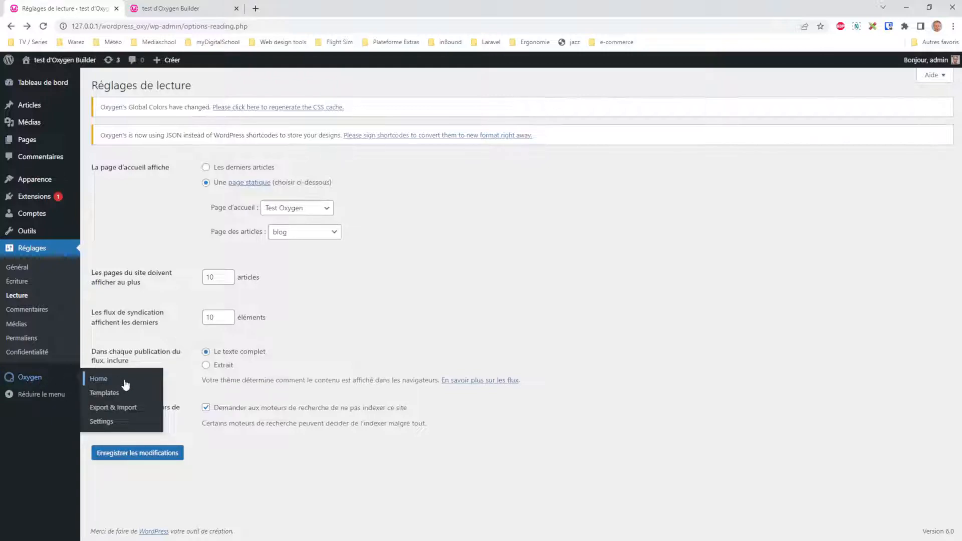
left_click(113, 393)
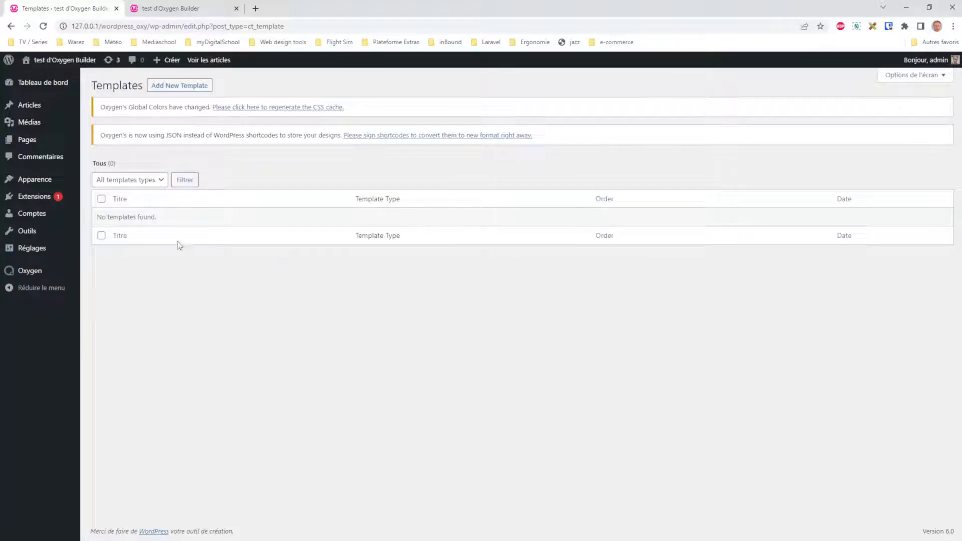
left_click(179, 85)
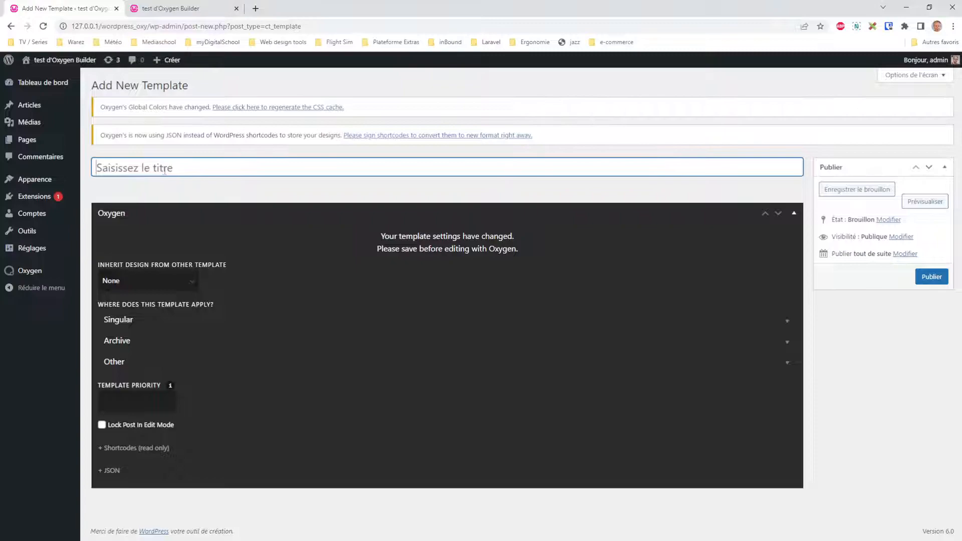
type("Archive")
key("BackSpace")
type("Blog")
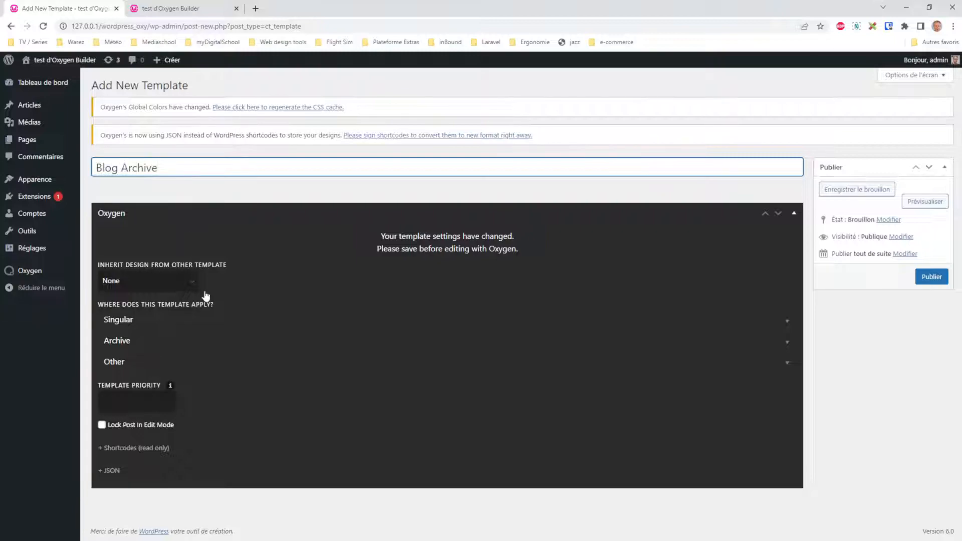
left_click(188, 282)
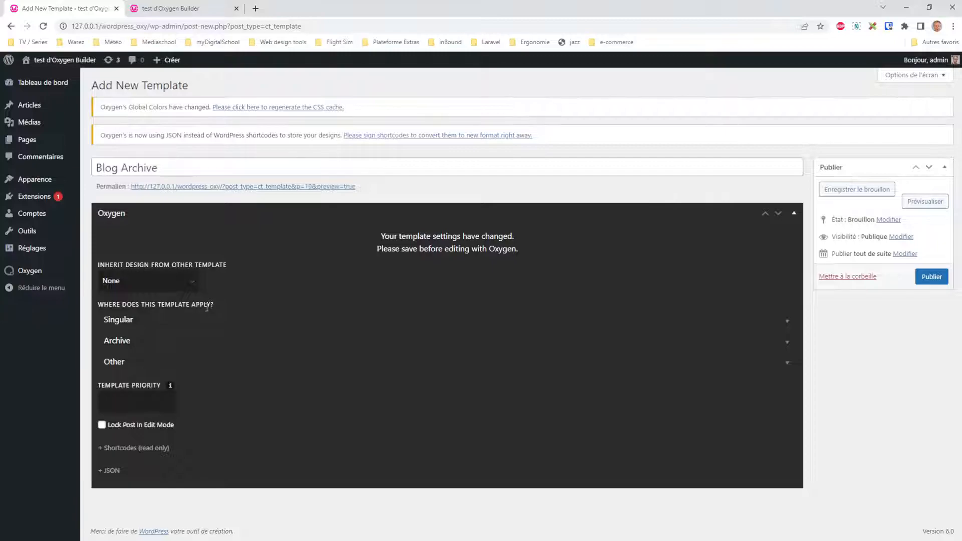
Step: Apply the Blog Archive template to All Archives, with post chosen as post type and the Post Types option left unticked
left_click(140, 345)
scroll(260, 310, "down", 2)
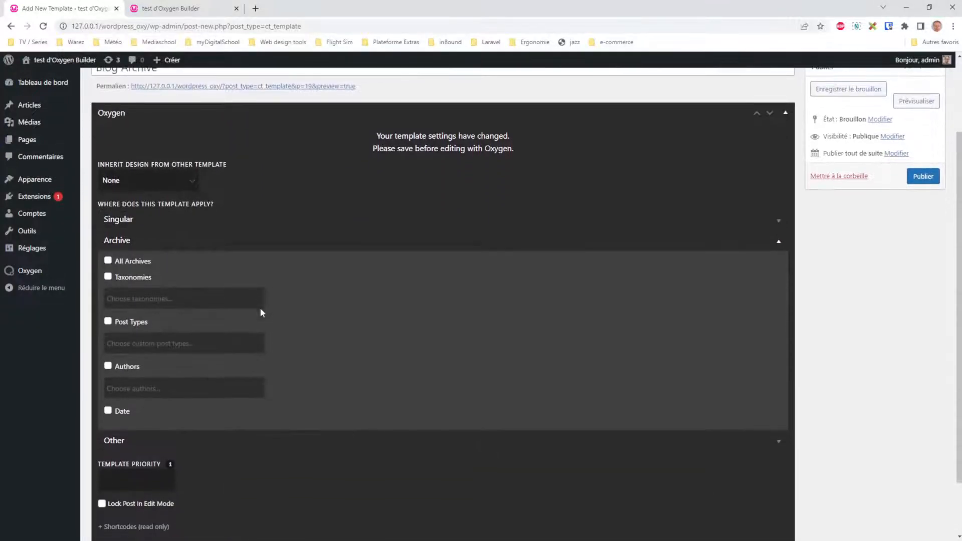
left_click(109, 322)
left_click(163, 345)
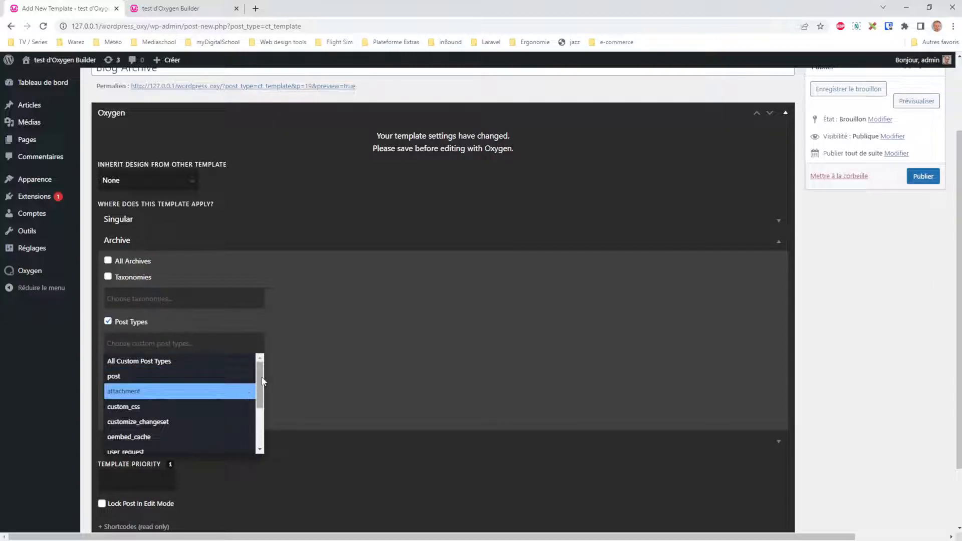
scroll(260, 390, "down", 3)
left_click(363, 365)
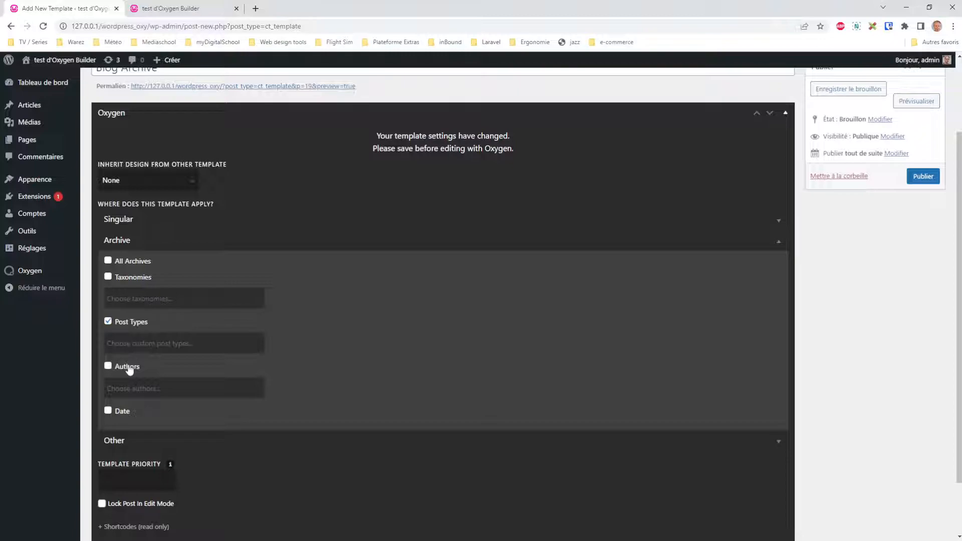
left_click(125, 322)
left_click(128, 303)
left_click(163, 340)
left_click(136, 375)
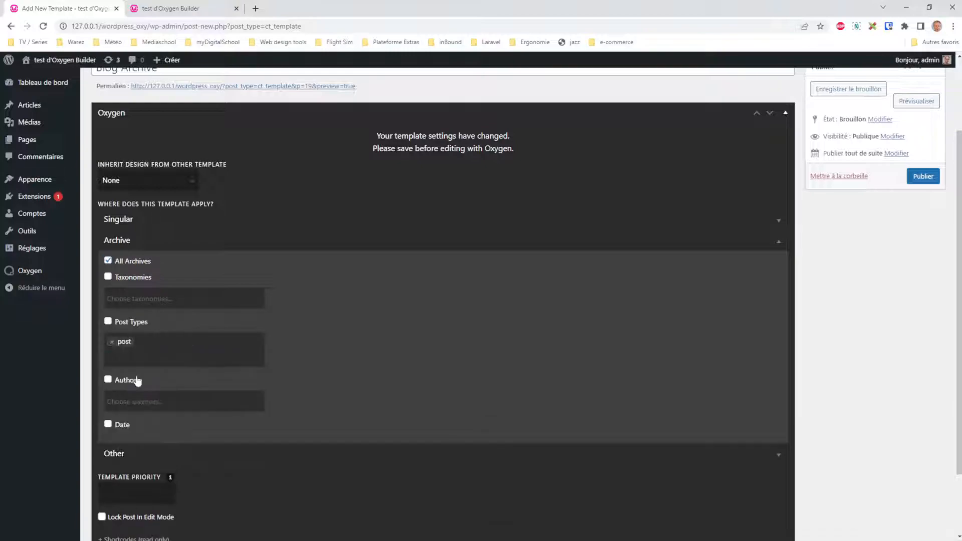
Step: Add attachment to the archive's chosen post types and remove it again
left_click(156, 348)
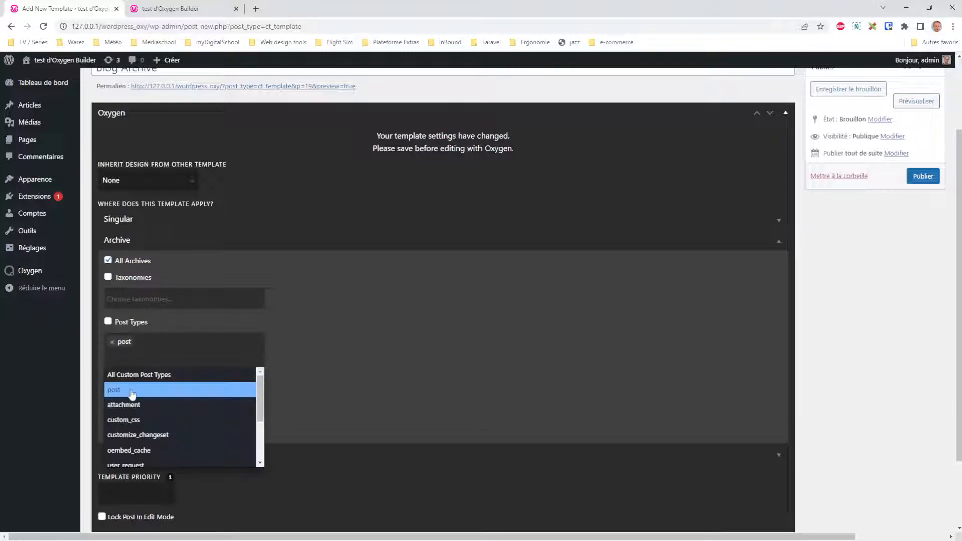
left_click(136, 404)
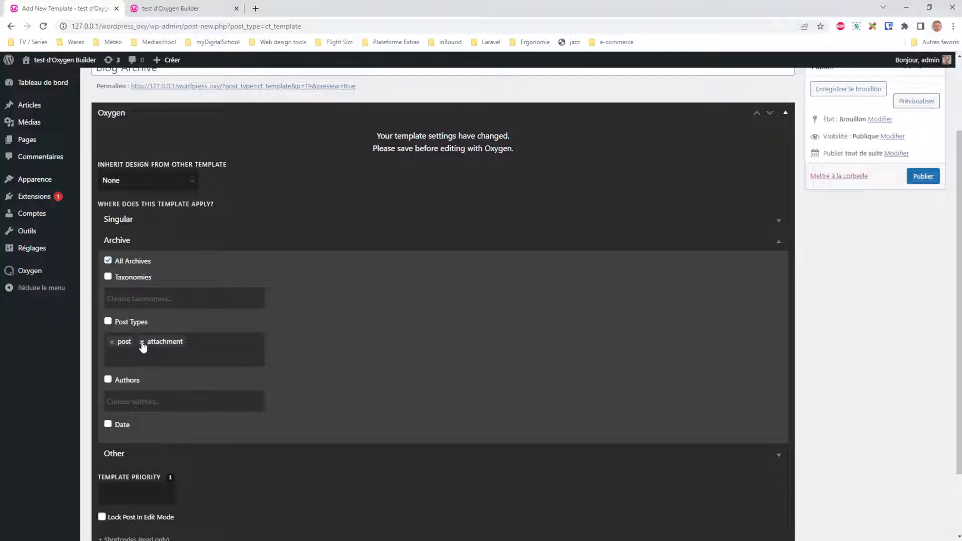
left_click(142, 342)
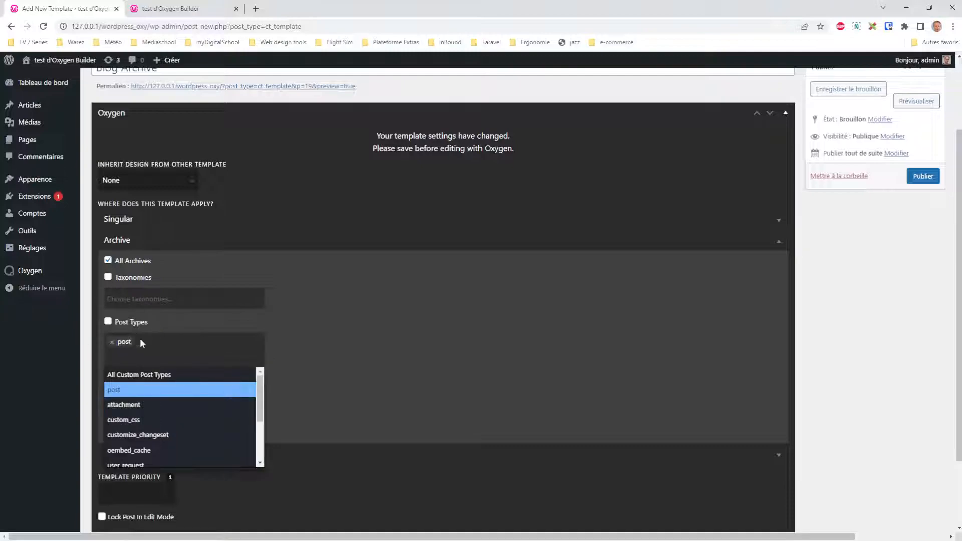
left_click(361, 343)
Step: Publish the Blog Archive template and open it for editing with Oxygen
scroll(381, 362, "down", 2)
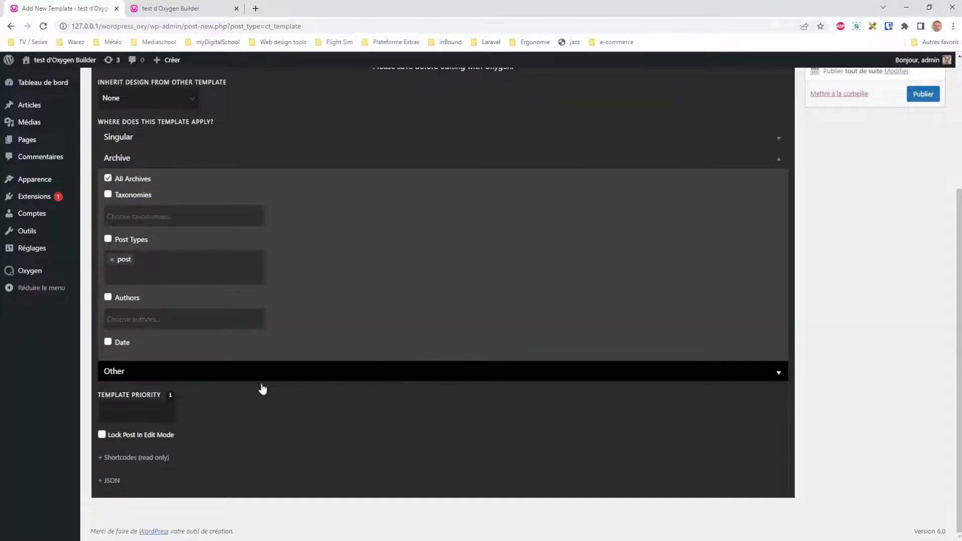
scroll(597, 232, "up", 4)
left_click(922, 247)
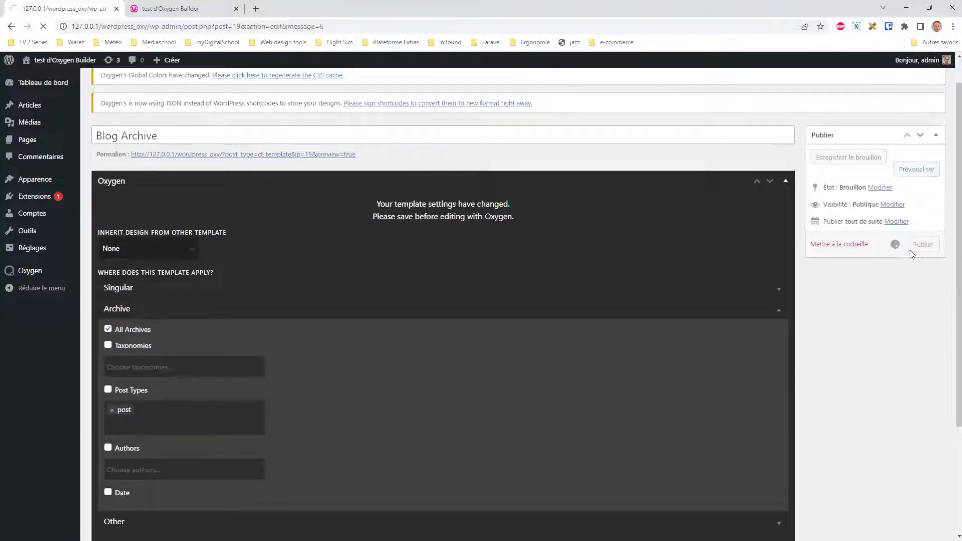
left_click(430, 301)
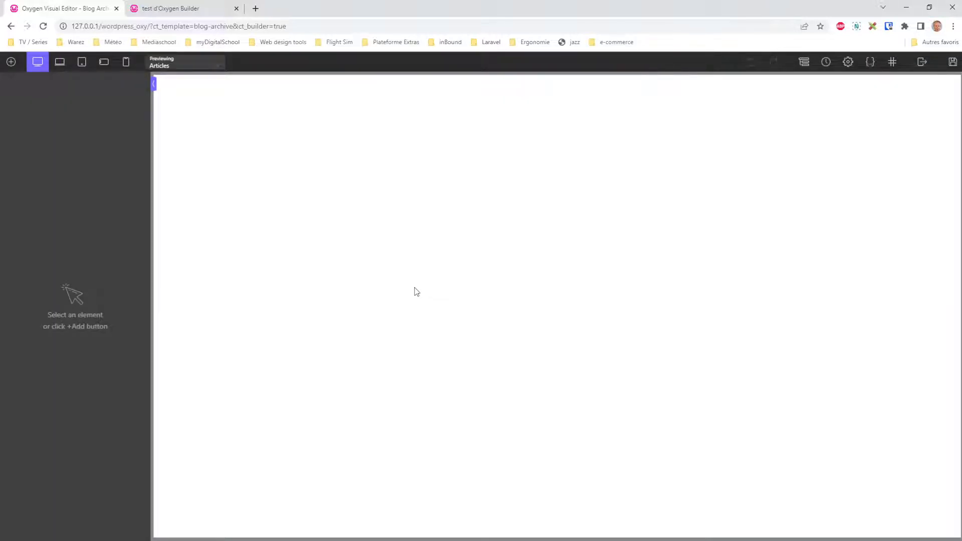
Step: Search the components for "repe" and add a Repeater to the template
left_click(11, 62)
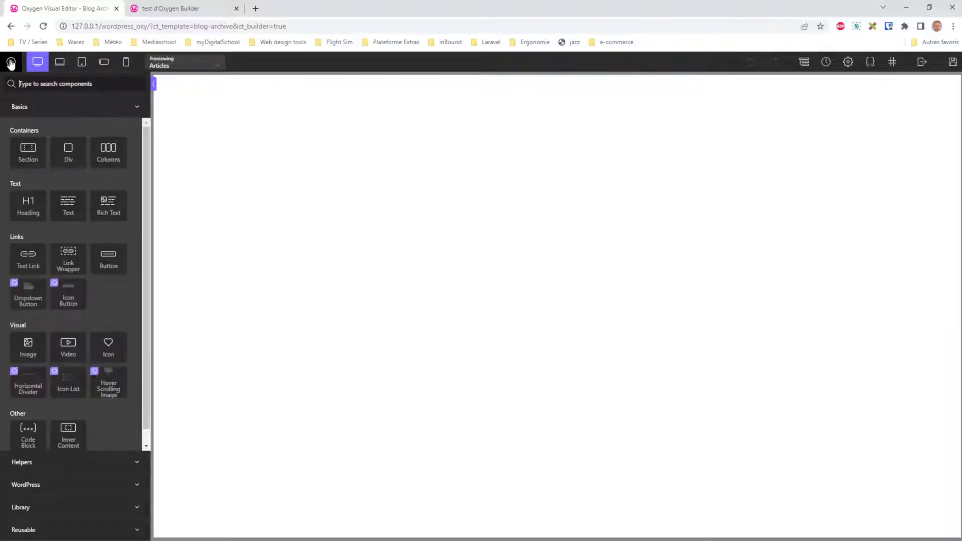
left_click(53, 83)
type("repe")
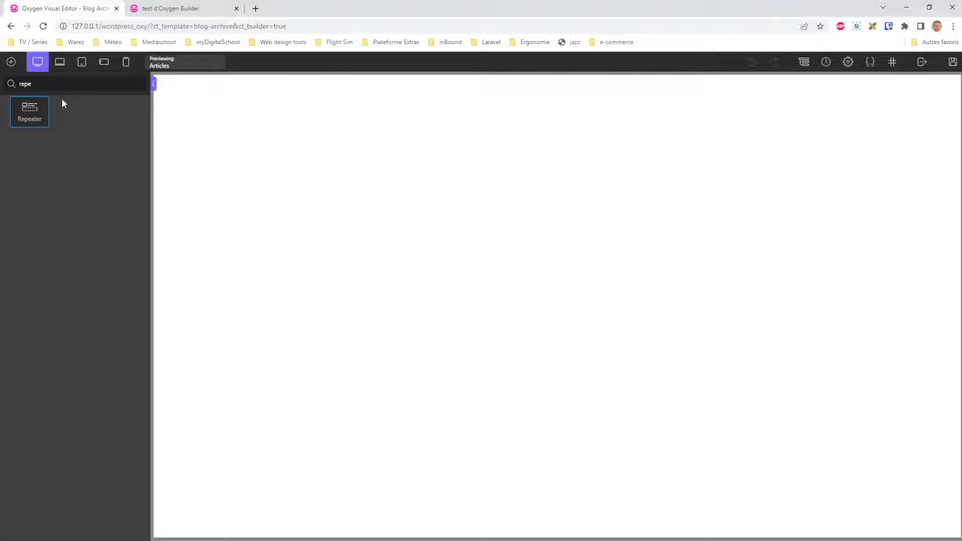
left_click(30, 107)
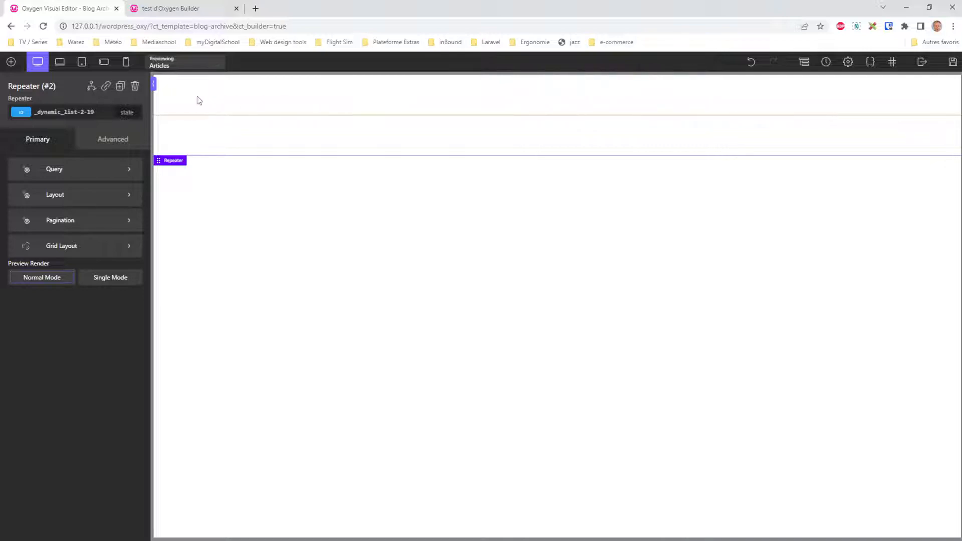
Step: Show the template's structure and add a Heading inside the Repeater's Div
left_click(804, 62)
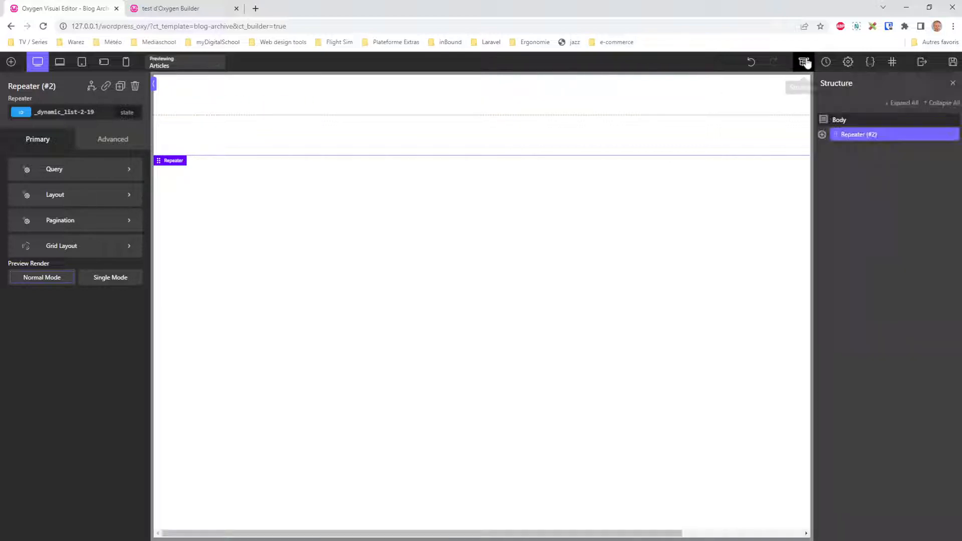
left_click(822, 135)
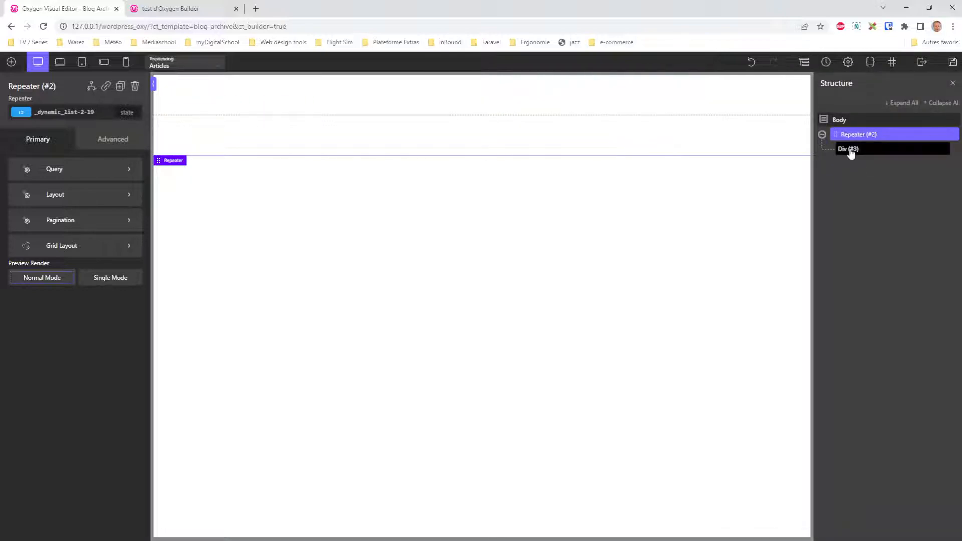
left_click(852, 149)
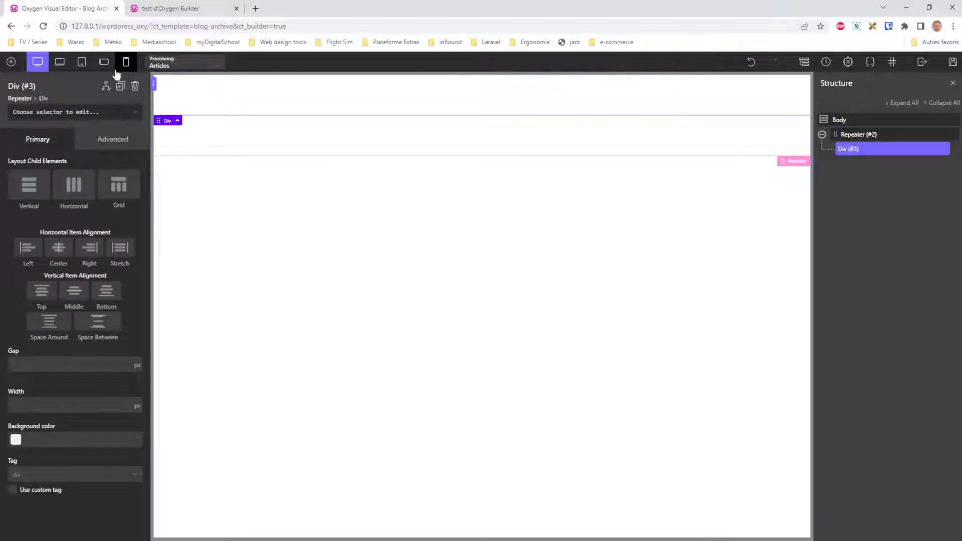
left_click(11, 62)
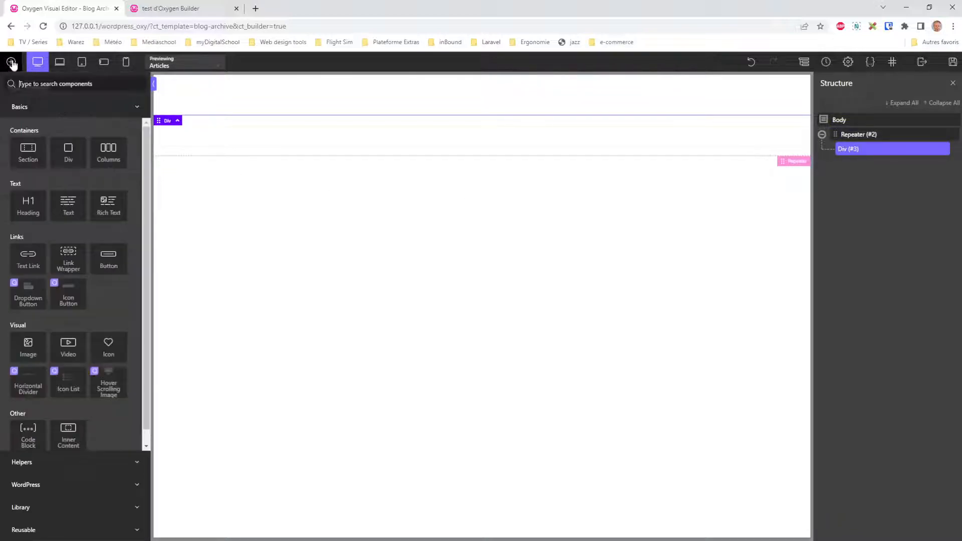
left_click(29, 207)
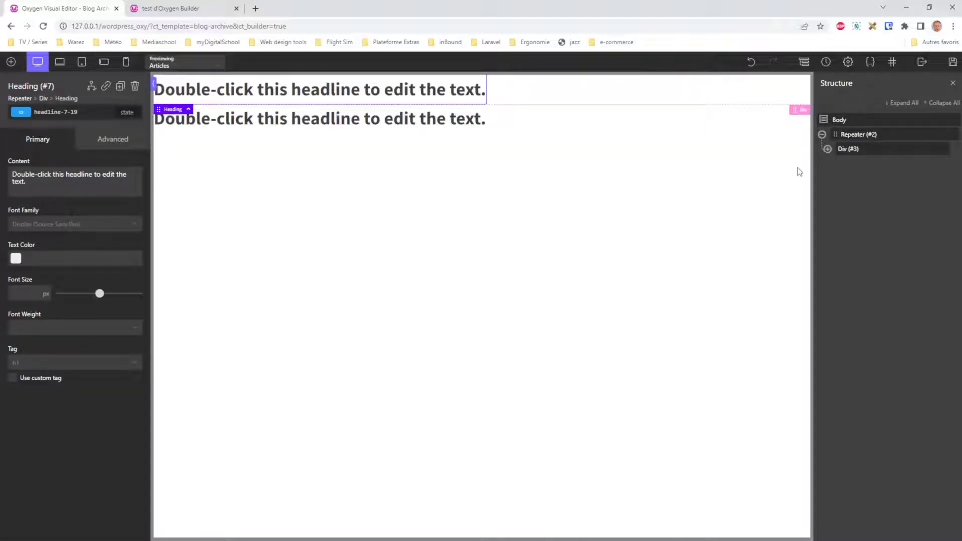
Step: Replace the heading's placeholder text with "Titre"
double_click(336, 92)
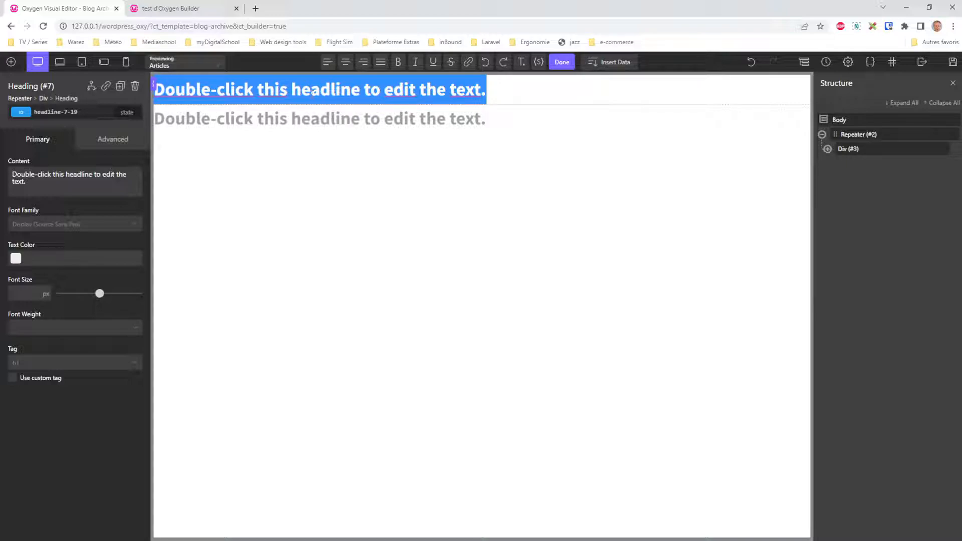
type("Titre")
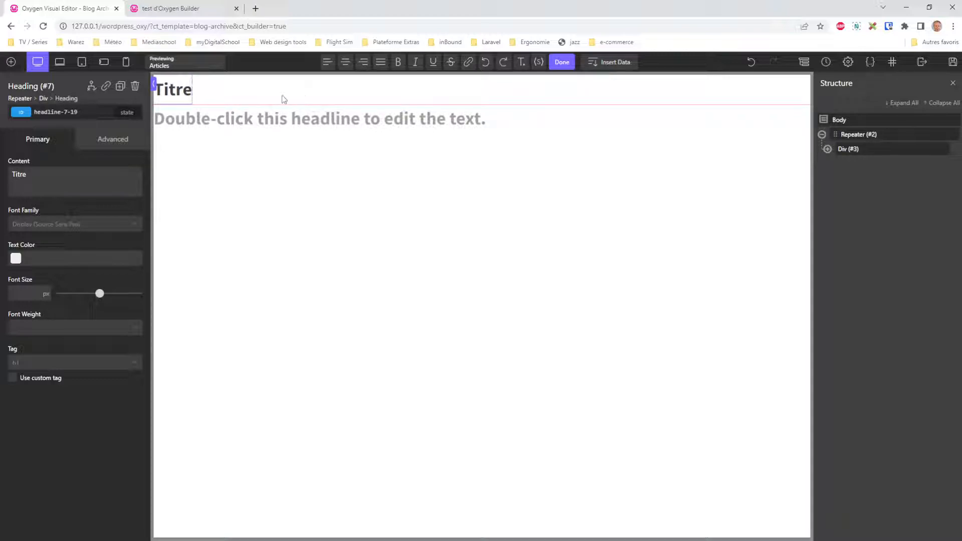
left_click(197, 97)
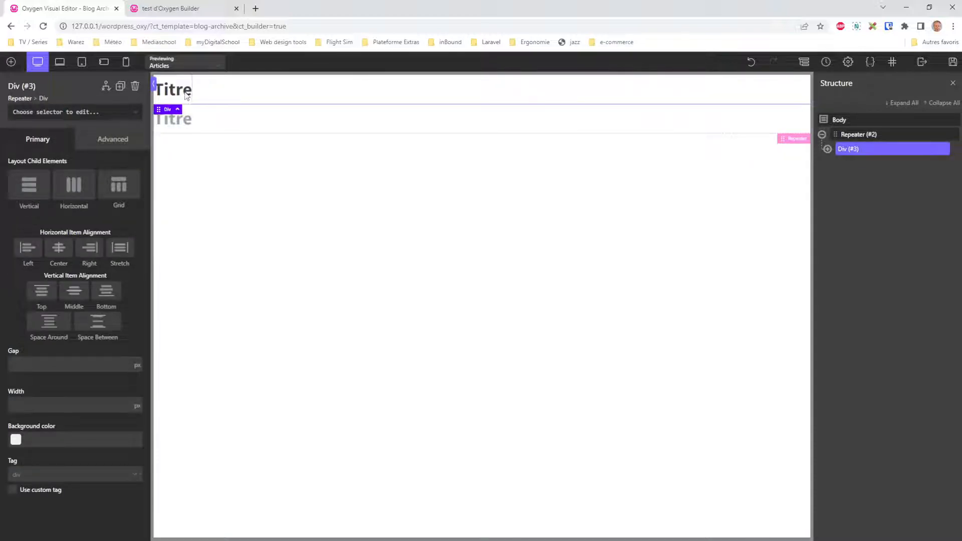
Step: Replace the heading's text with the dynamic post Title data, without a link, and finish the text editing
double_click(184, 90)
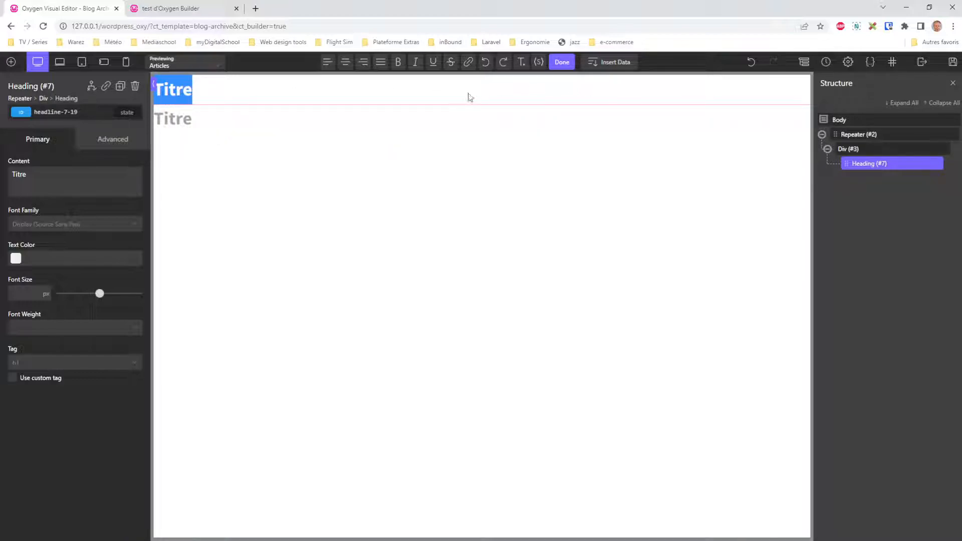
left_click(607, 67)
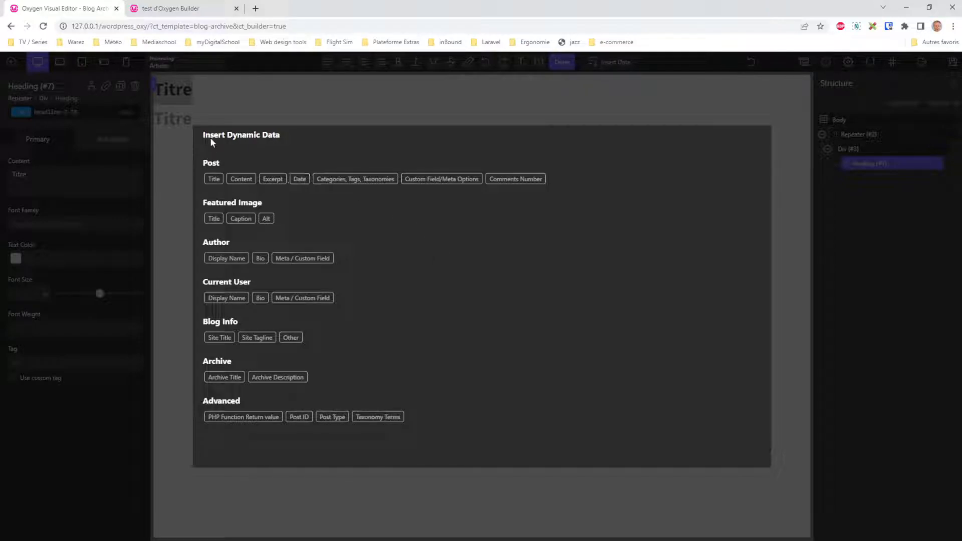
left_click(215, 179)
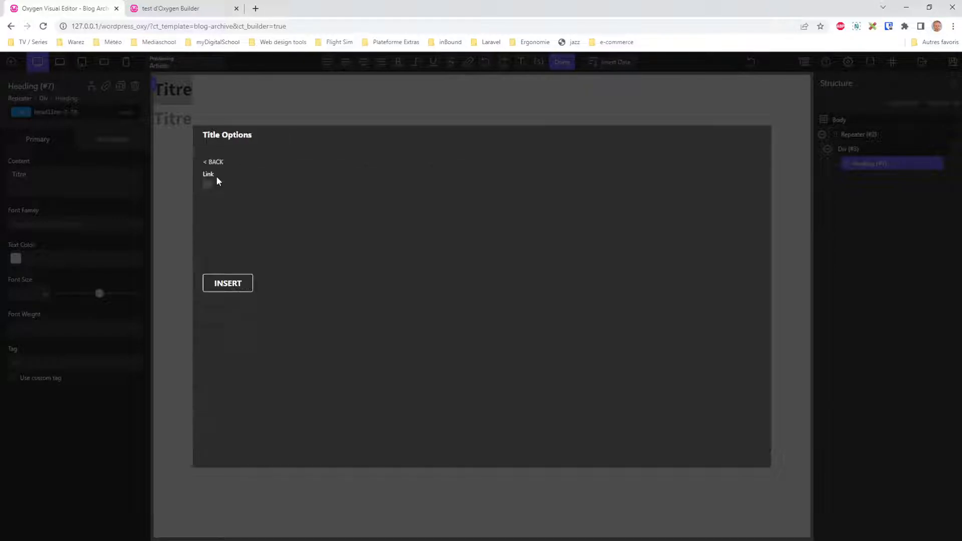
left_click(229, 288)
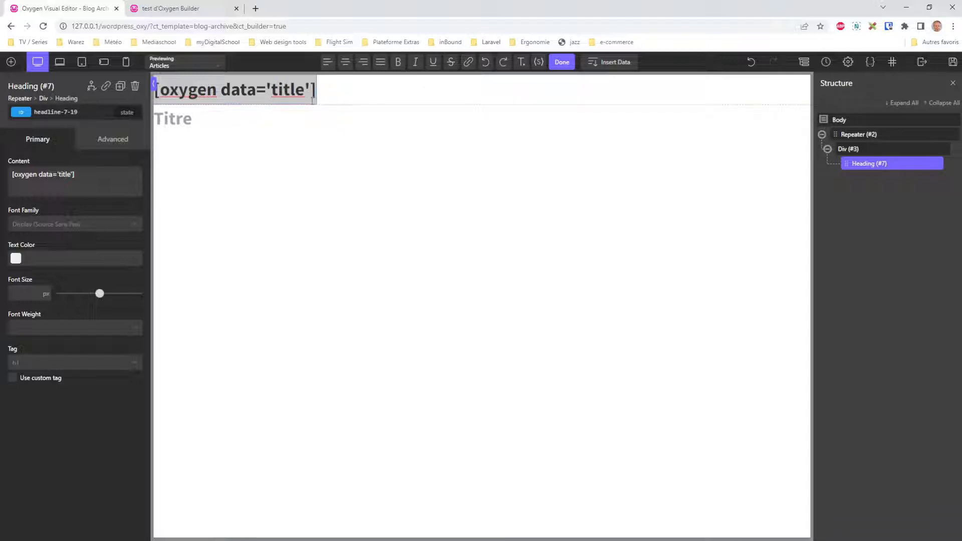
left_click(563, 64)
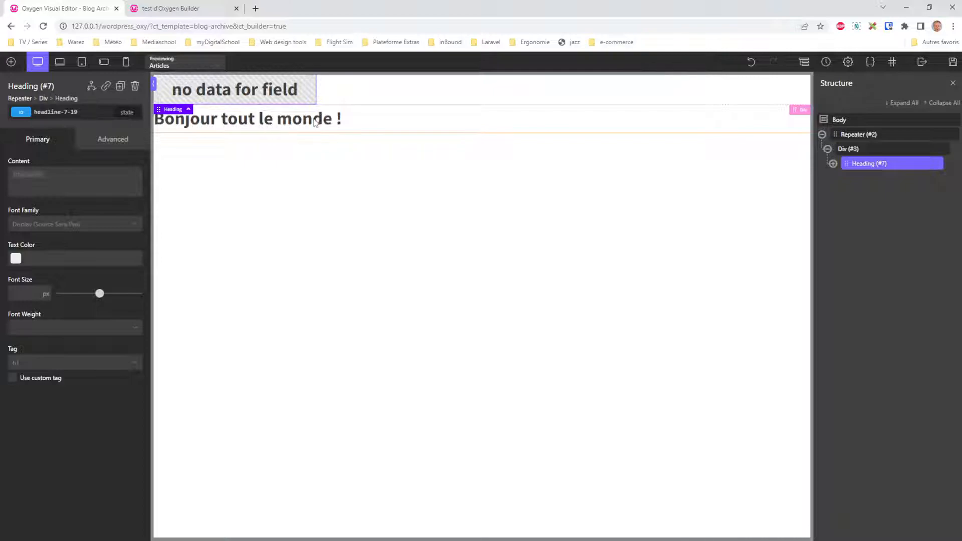
Step: Switch to the site preview's browser tab and open the list of all articles from the dashboard
left_click(146, 26)
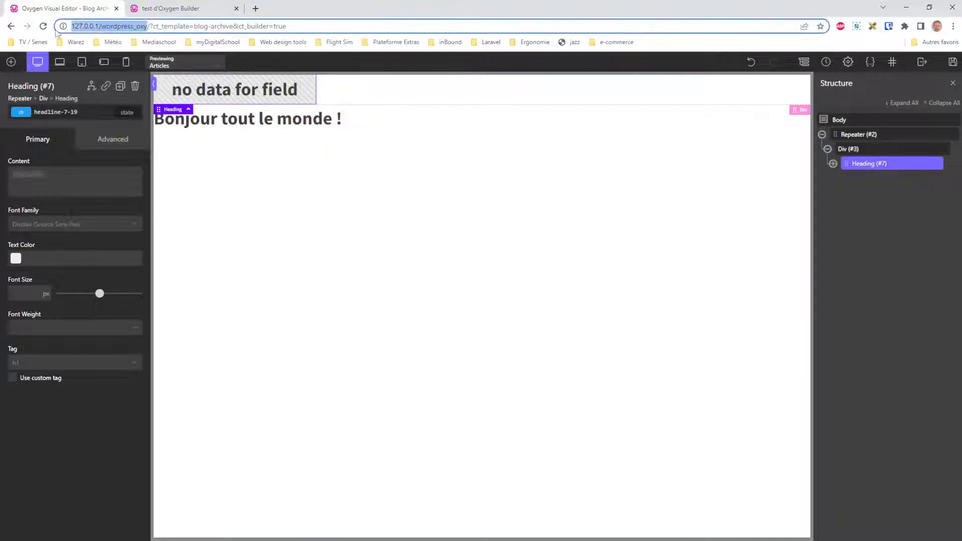
left_click(193, 11)
mouse_move(95, 60)
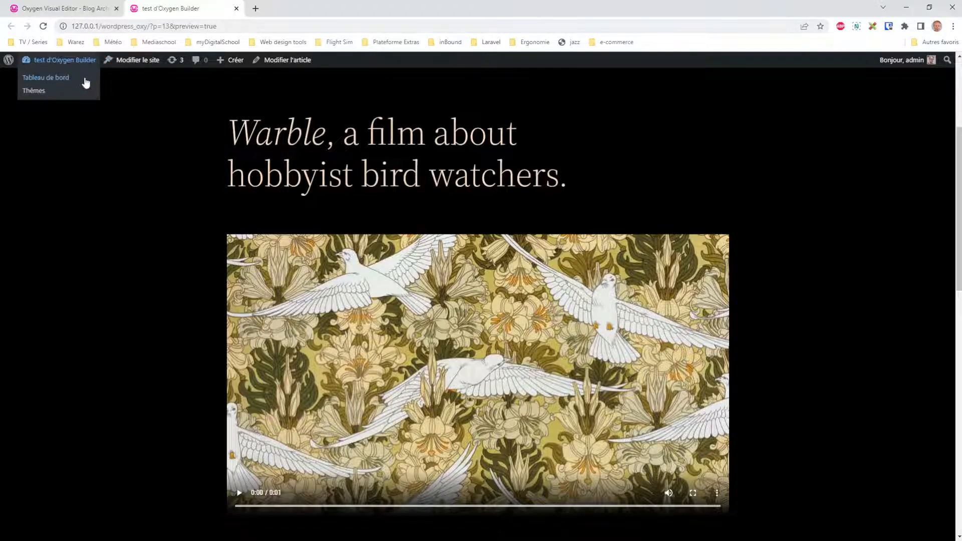
left_click(77, 82)
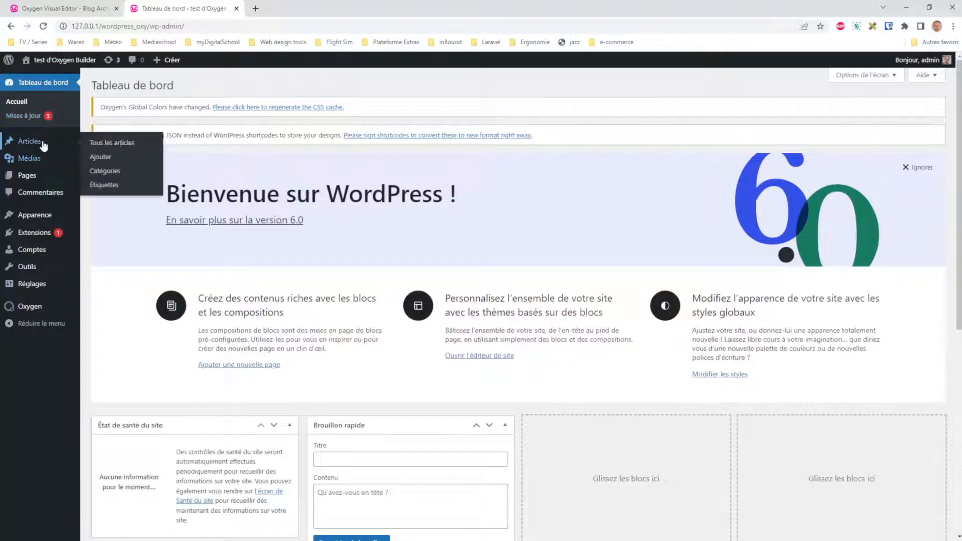
left_click(35, 142)
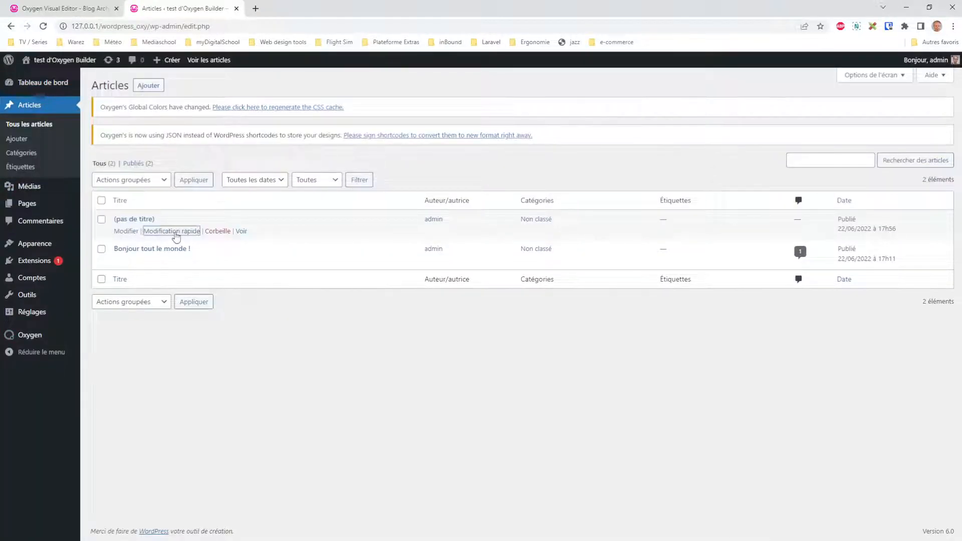
Step: Quick-edit the untitled article, set its title to "Article de" followed by the author's first name, and update it
left_click(163, 229)
type("Artic")
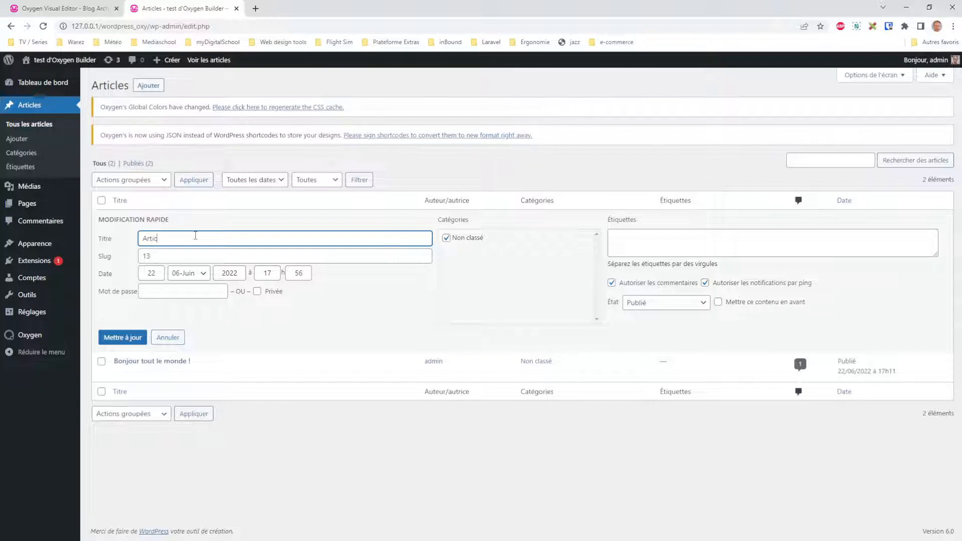
type("le de Pierre")
left_click(122, 338)
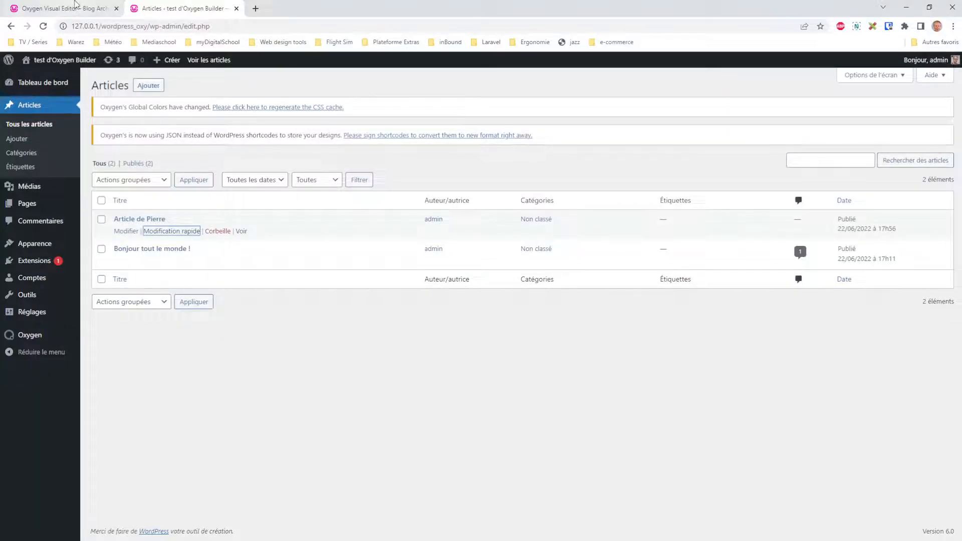
Step: Return to the Oxygen editor, check the heading's dynamic title data, and save the Blog Archive template
left_click(65, 13)
double_click(252, 92)
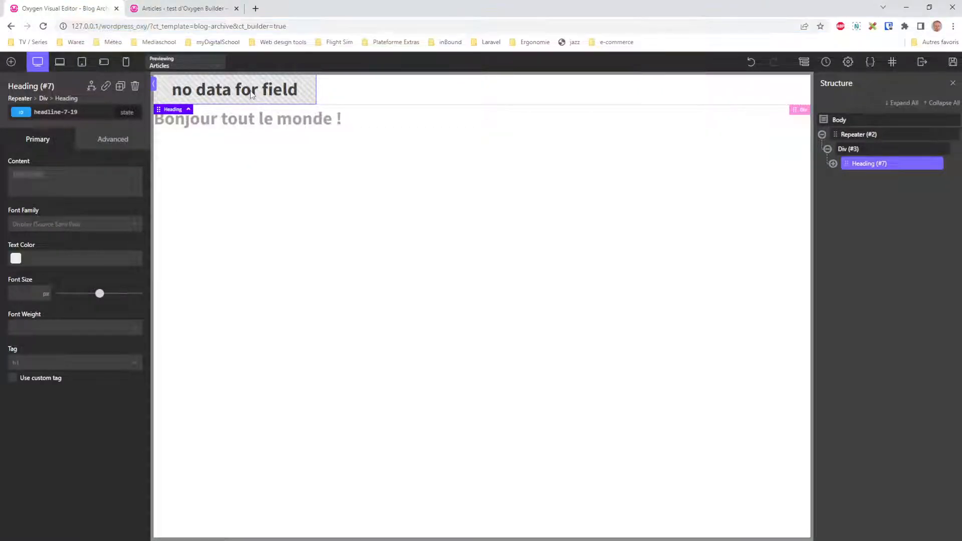
left_click(562, 62)
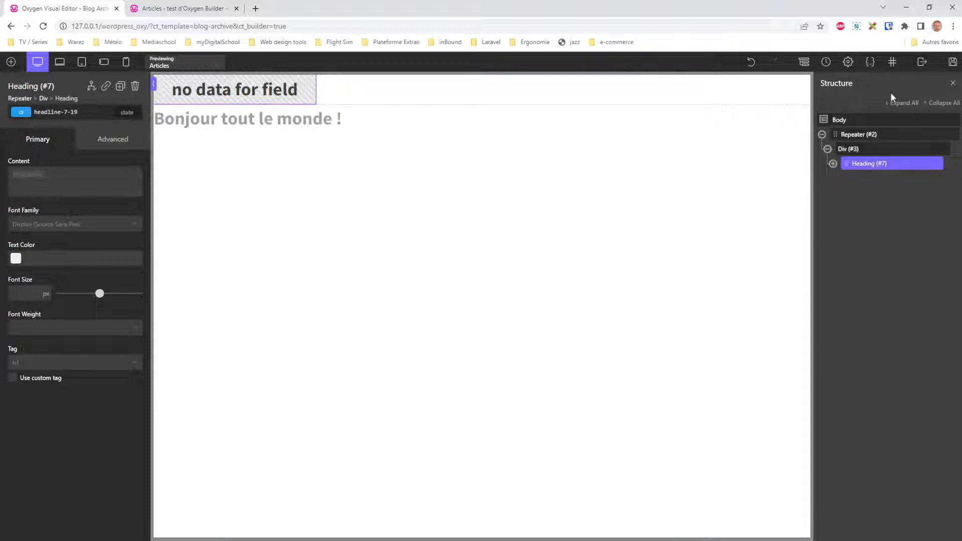
left_click(952, 62)
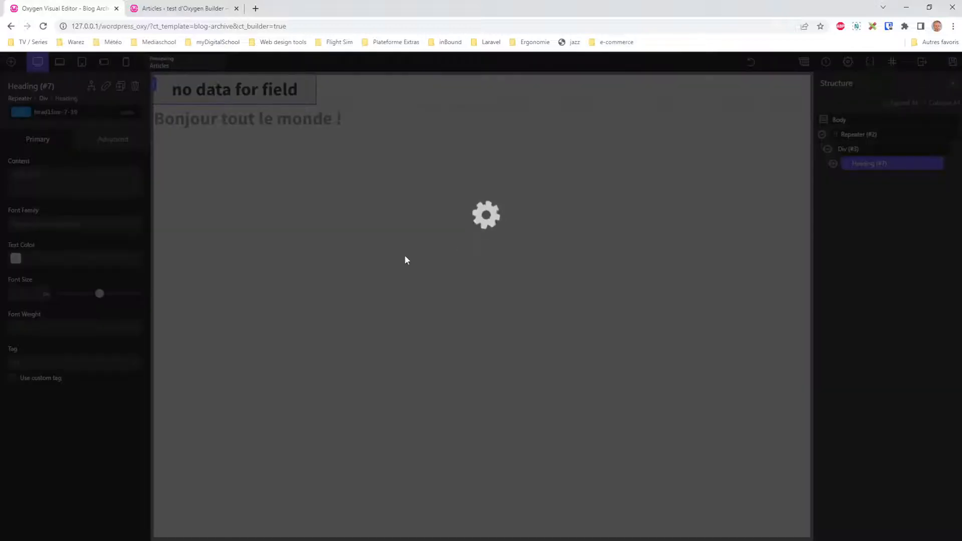
Step: Reload the Blog Archive template in the editor and centre the child elements of the repeater's Div horizontally
key("F5")
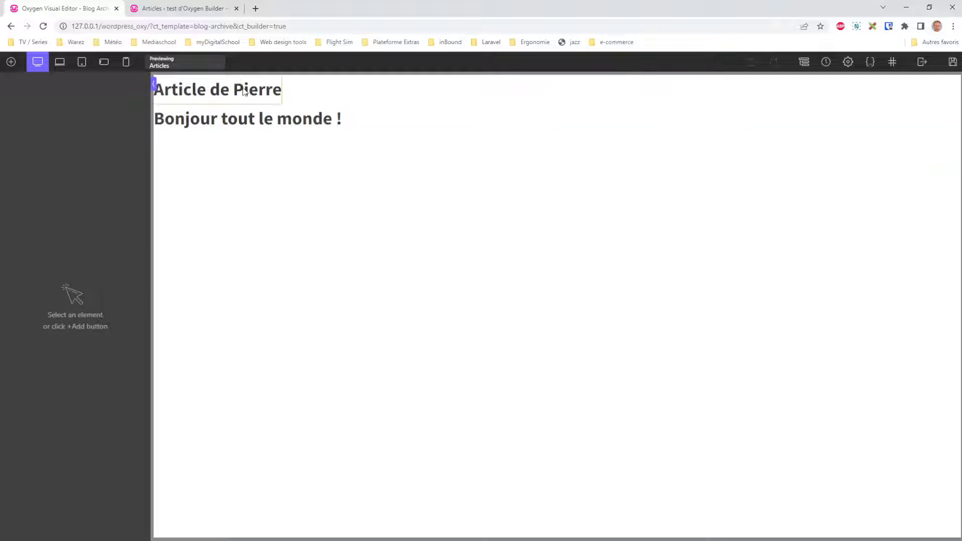
left_click(238, 86)
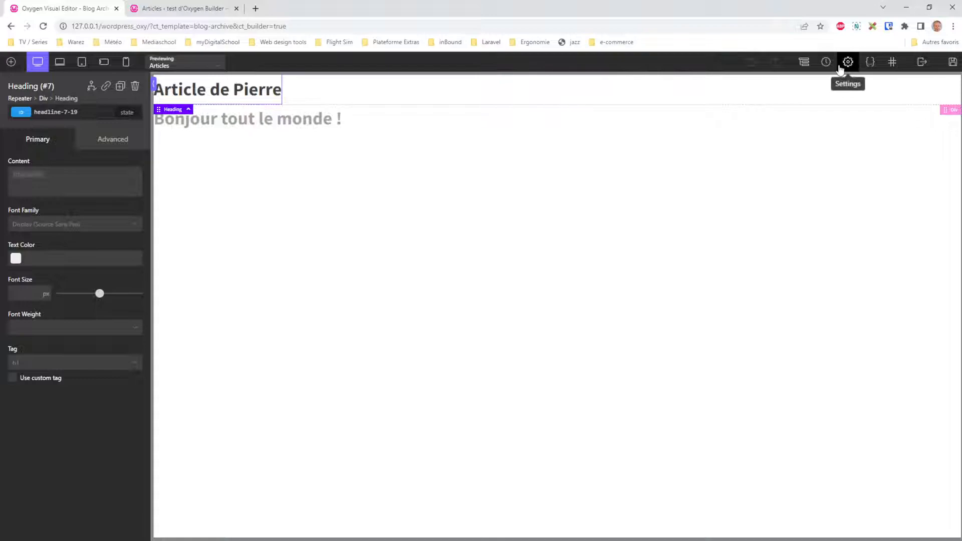
left_click(803, 62)
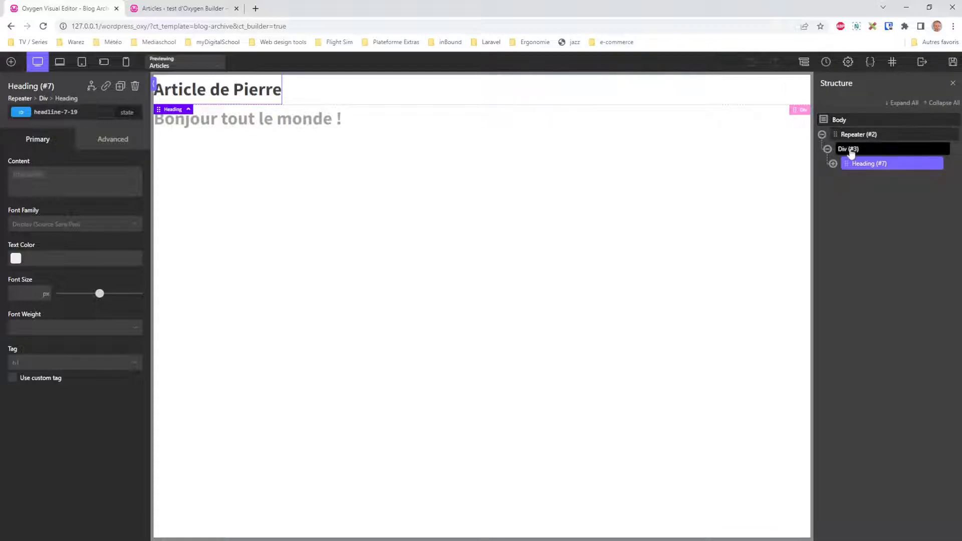
left_click(851, 153)
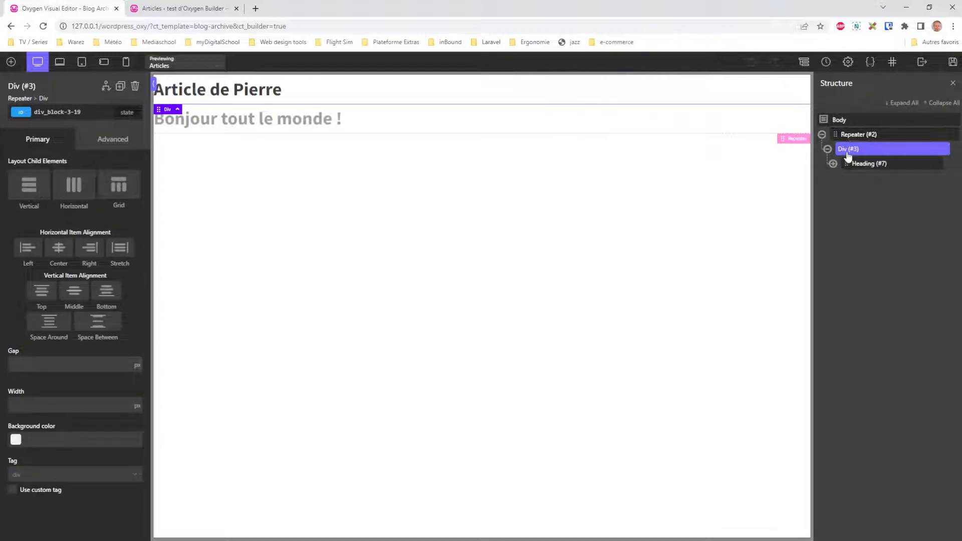
left_click(58, 247)
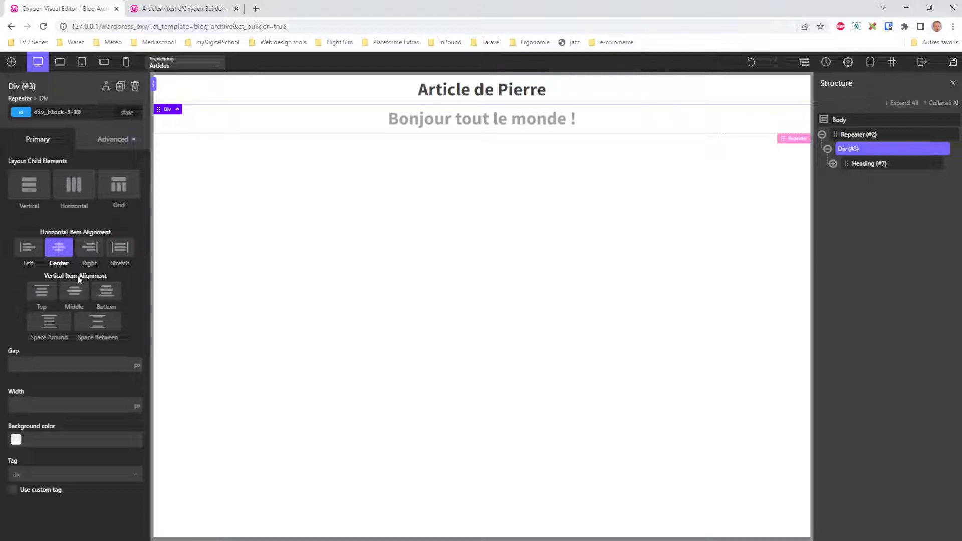
Step: Add an Image element below the heading in the repeater's Div and link it to the post's Featured Image dynamic data
left_click(833, 163)
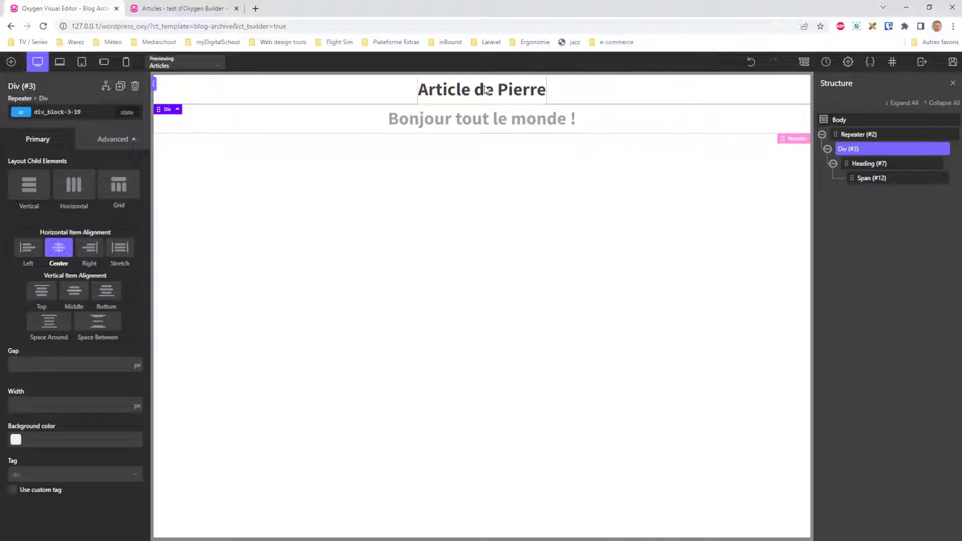
left_click(855, 165)
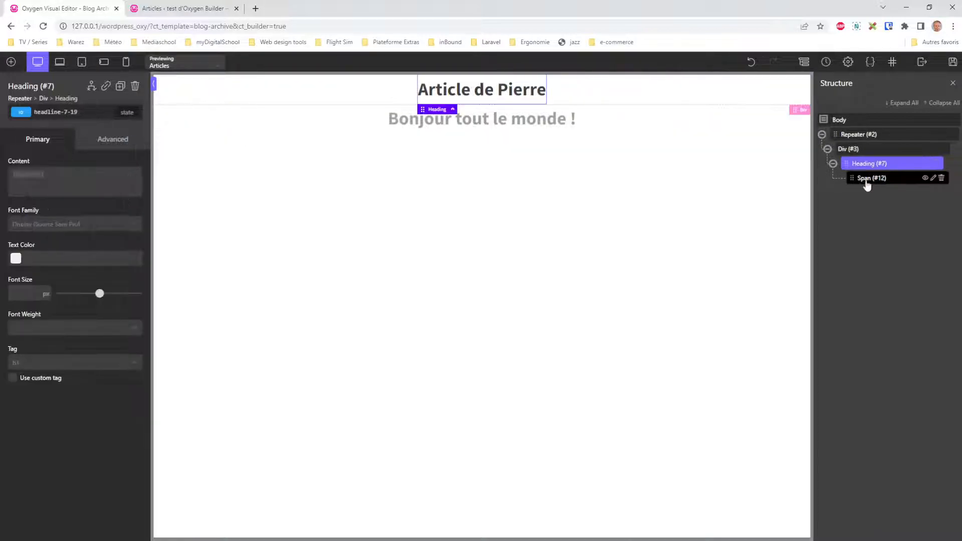
left_click(866, 186)
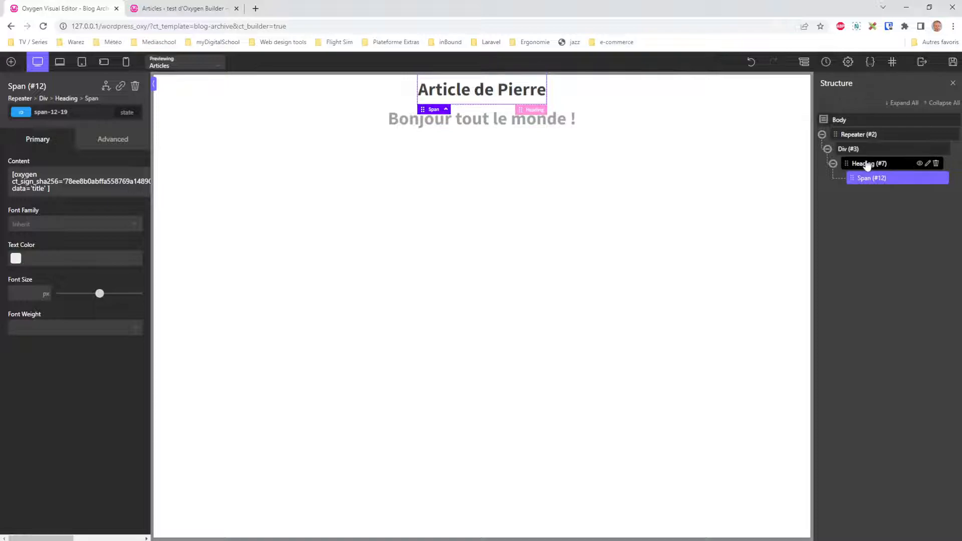
left_click(11, 61)
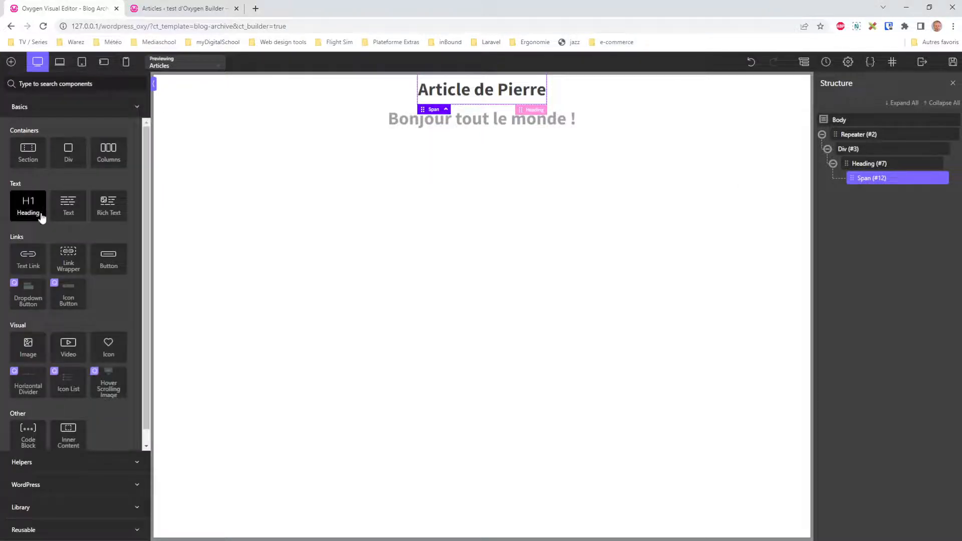
left_click(29, 343)
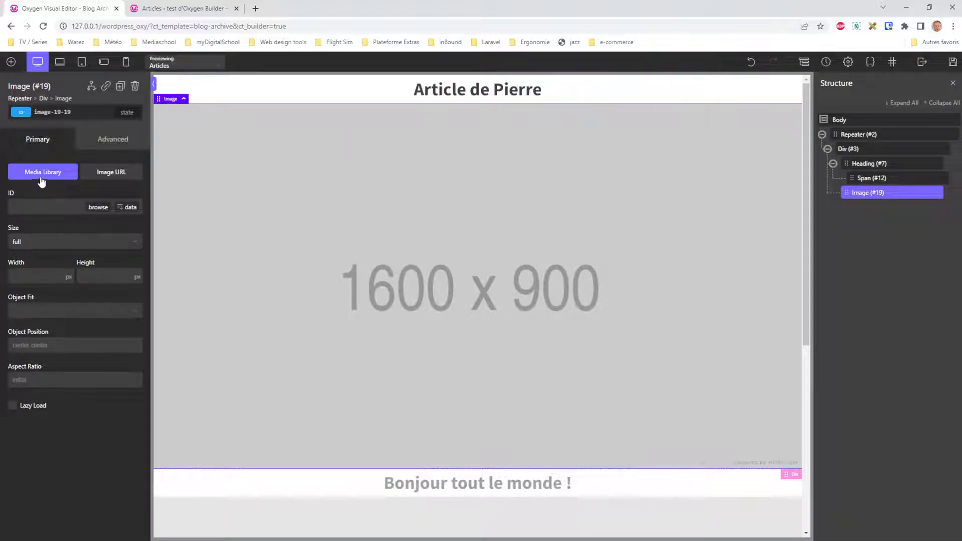
left_click(125, 208)
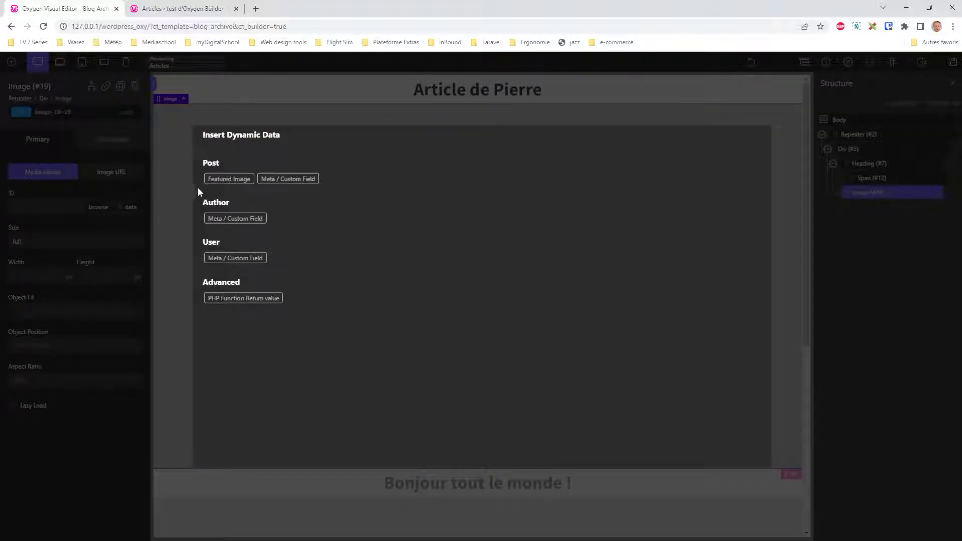
left_click(236, 179)
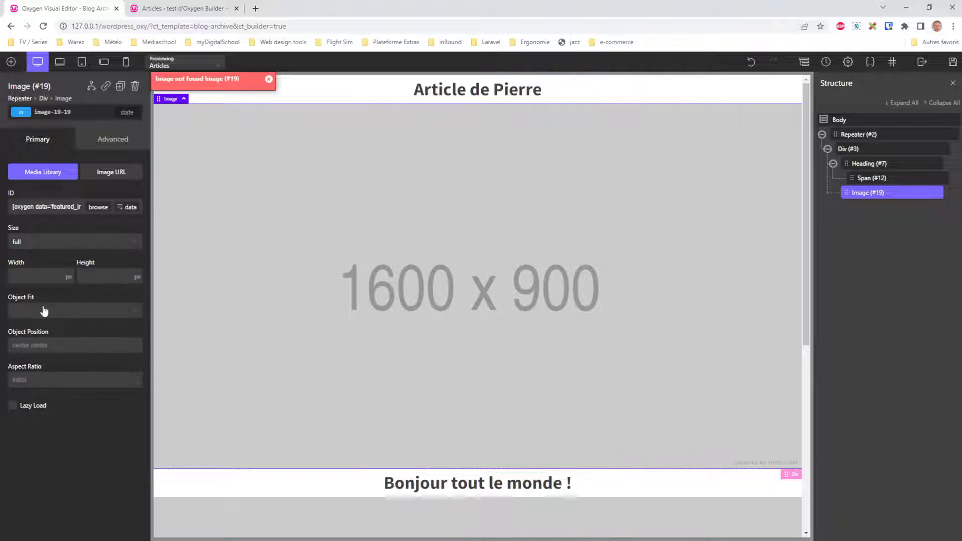
Step: Try a size of 600 by 600 px on the image and clear both values
left_click(29, 278)
type("600")
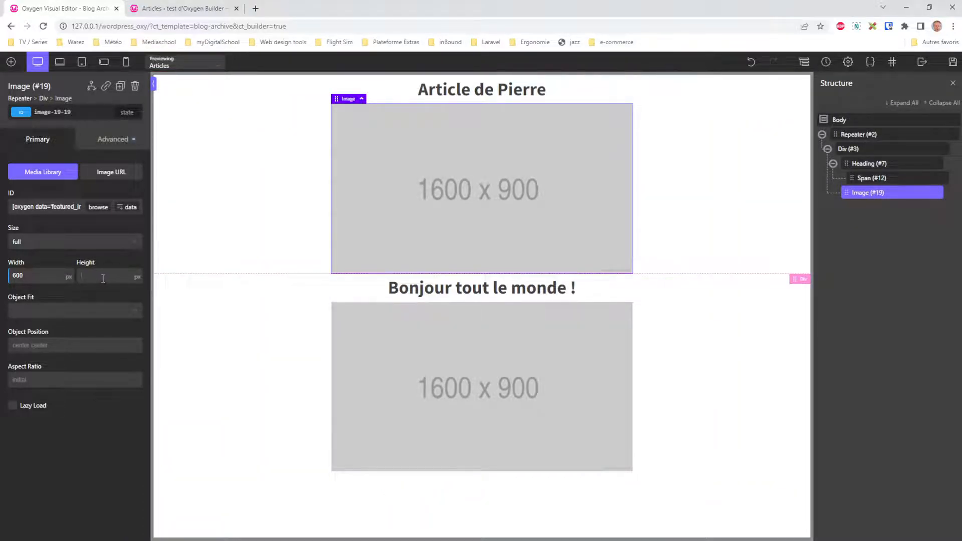
type("600")
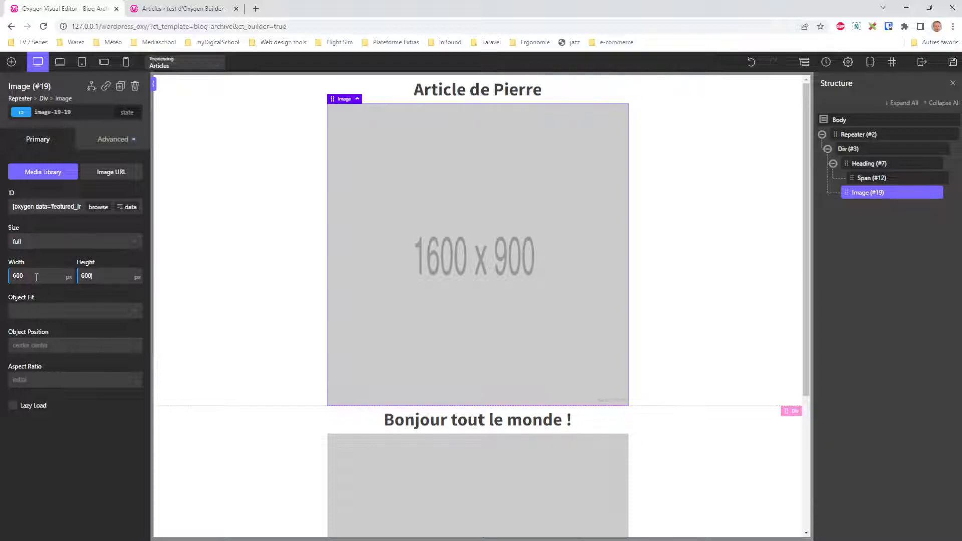
double_click(34, 277)
left_click(78, 281)
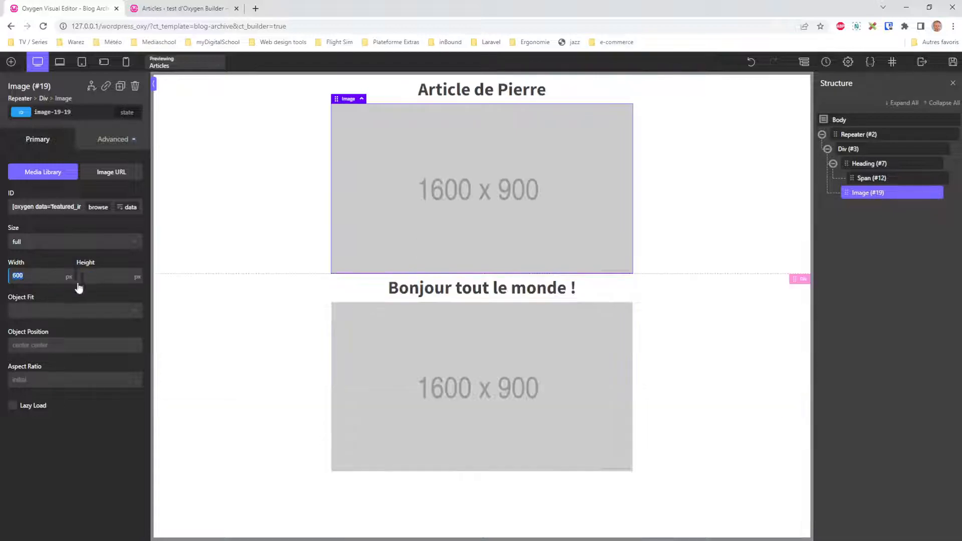
left_click(49, 243)
key("BackSpace")
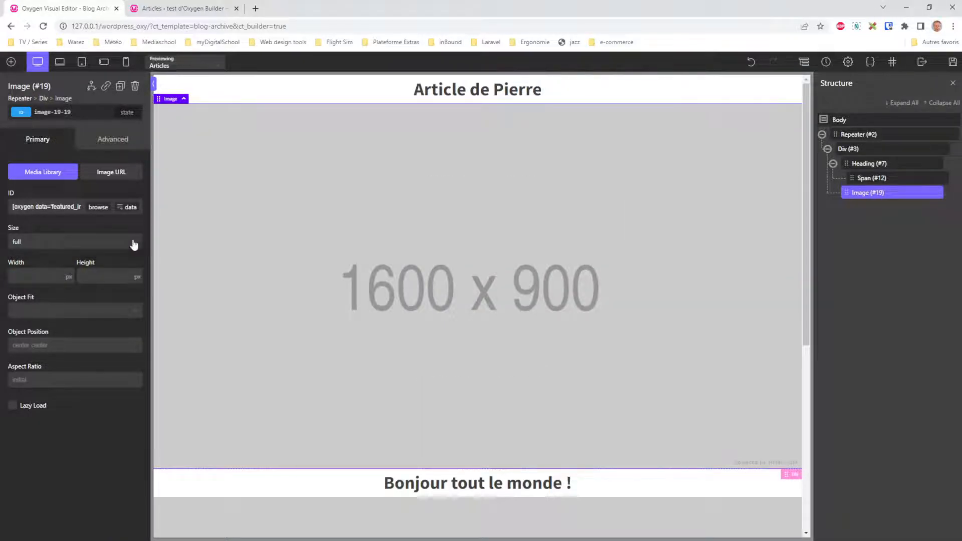
Step: Set the image's width to 600 px and save the template
type("600")
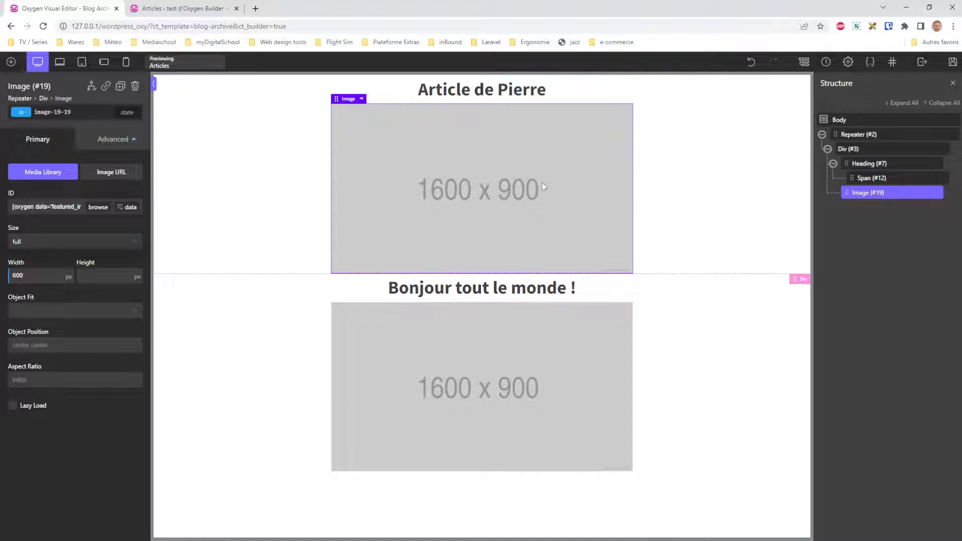
left_click(950, 62)
Step: Switch to the article list's browser tab, edit the newest article, and show the media library for choosing its featured image
left_click(172, 14)
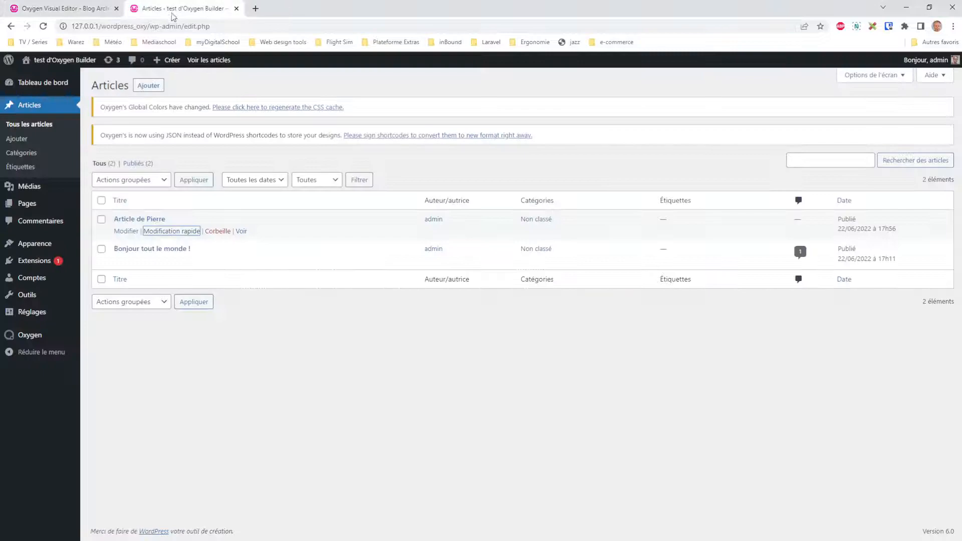
left_click(126, 231)
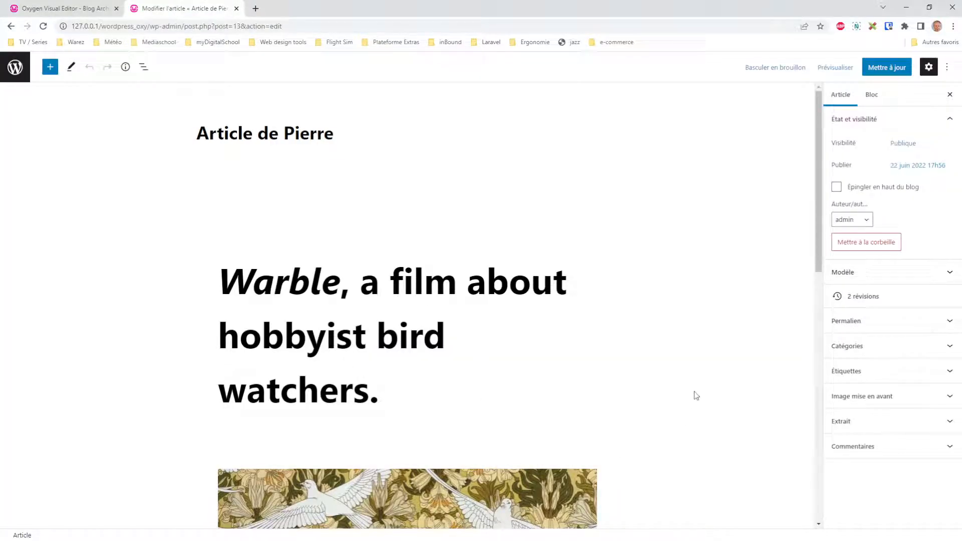
scroll(694, 398, "down", 3)
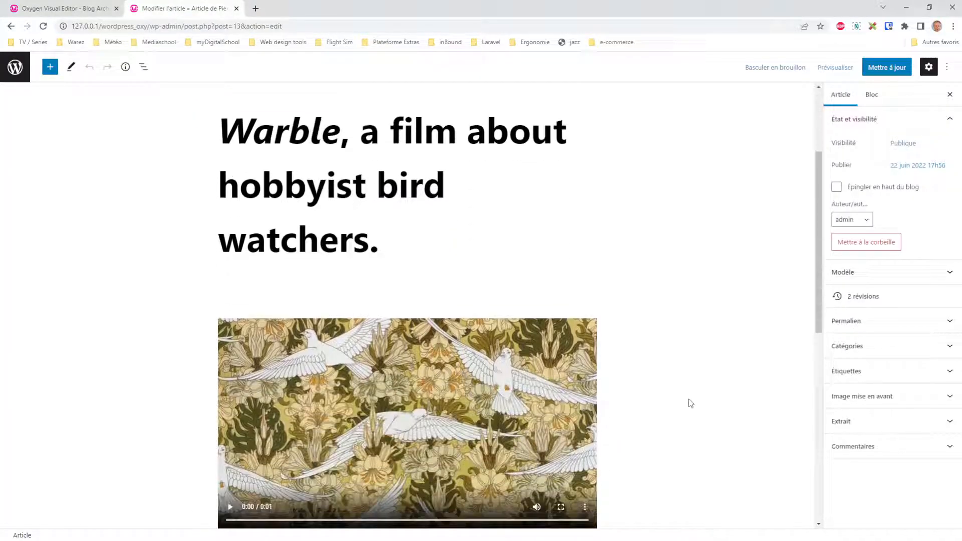
left_click(877, 397)
left_click(894, 437)
left_click(122, 100)
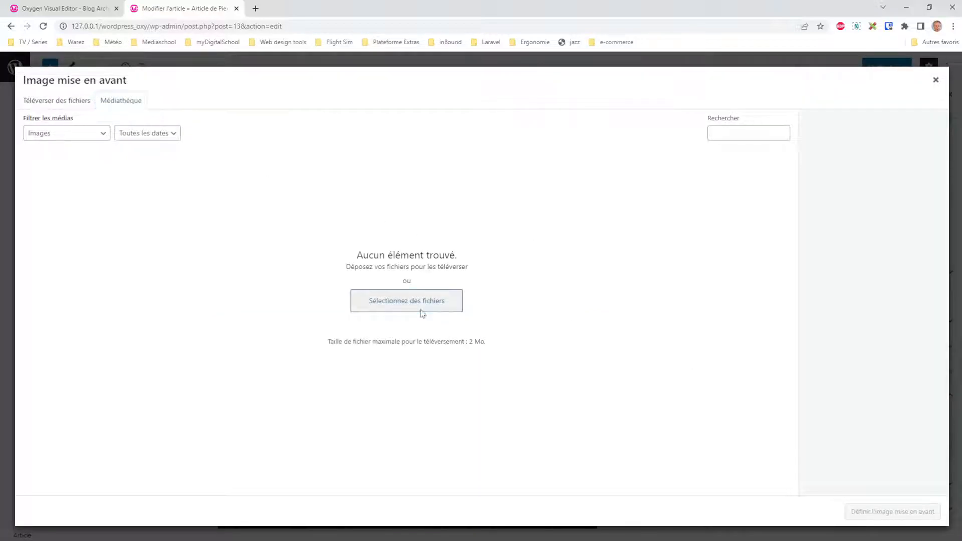
Step: Upload d5_render_MaterialID.png to the media library and request its permanent deletion
left_click(420, 306)
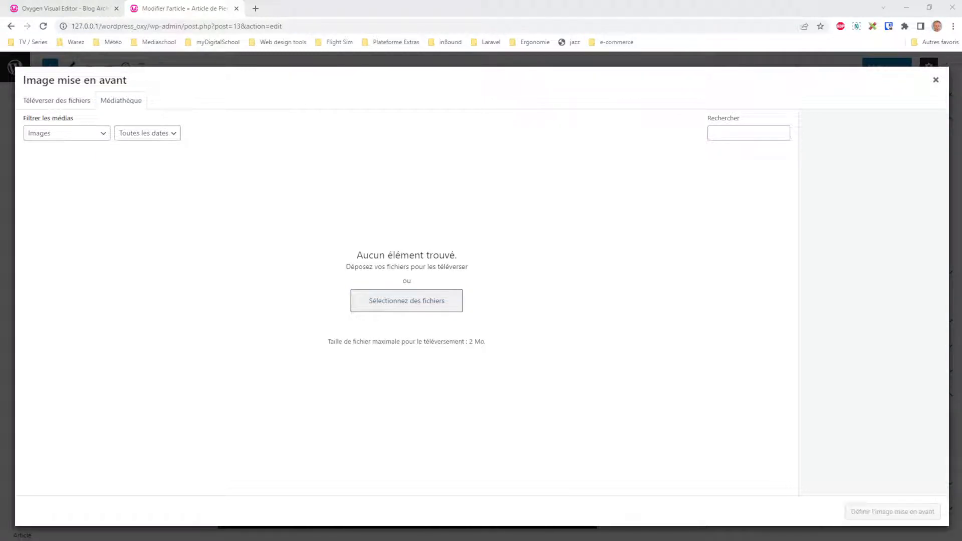
left_click(671, 424)
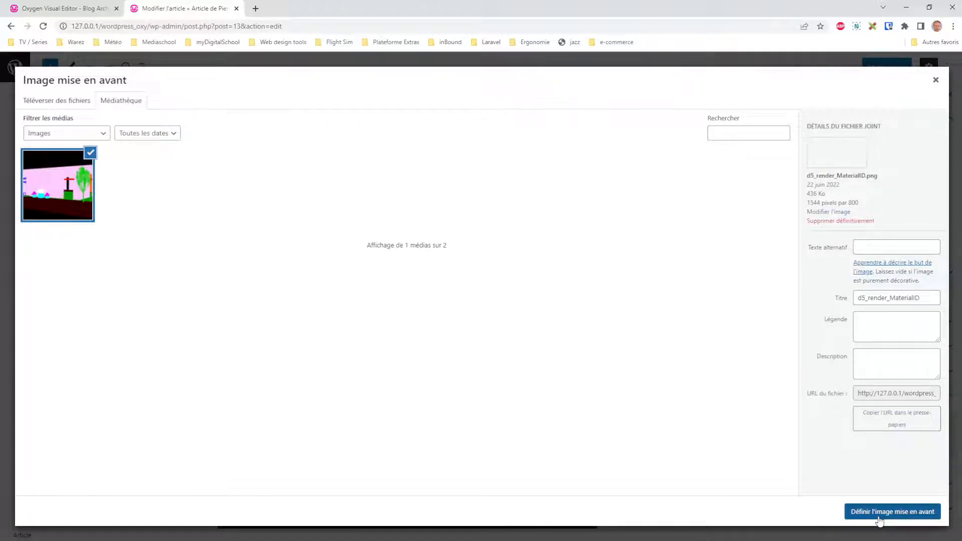
left_click(834, 222)
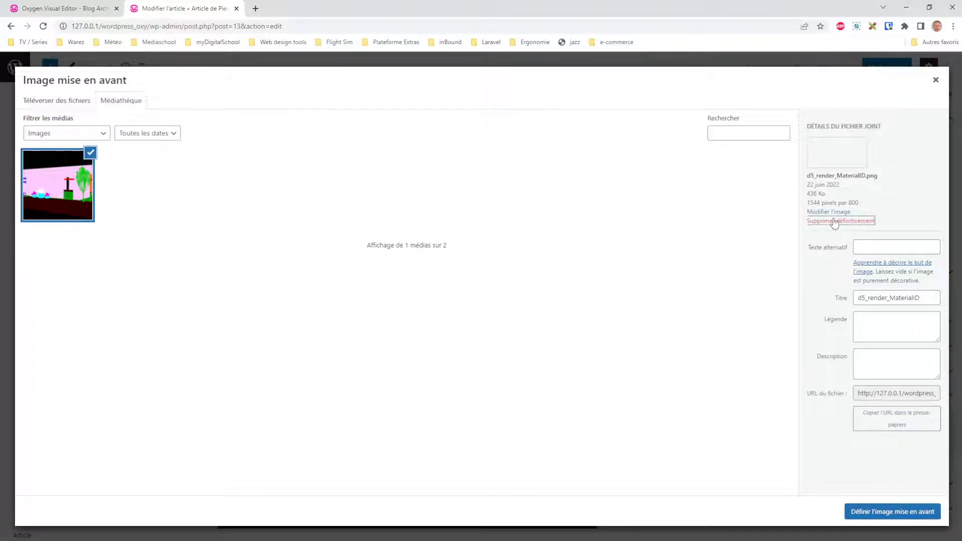
left_click(531, 114)
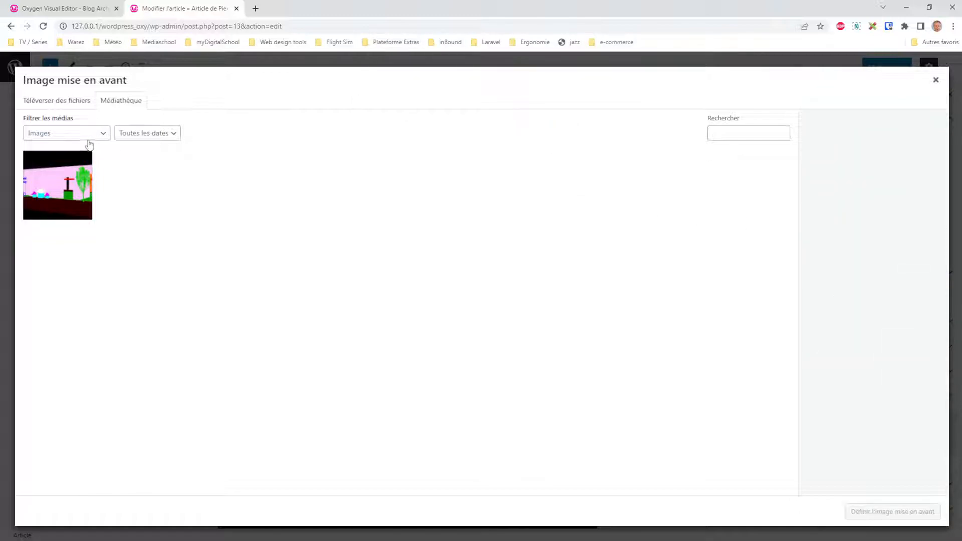
Step: Upload the Unsplash JPG of a laptop and coffee cup, set it as the featured image, and update the article
left_click(78, 104)
left_click(460, 278)
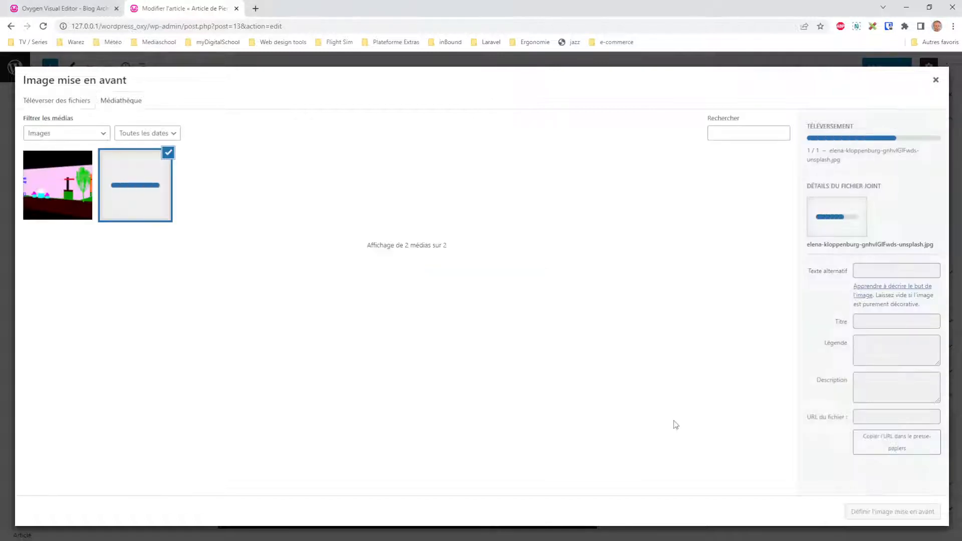
left_click(877, 513)
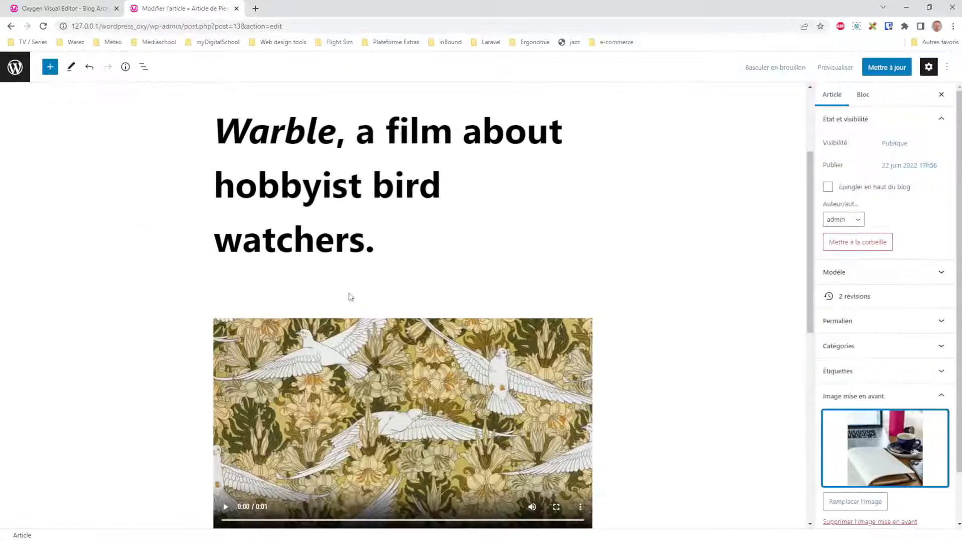
left_click(893, 67)
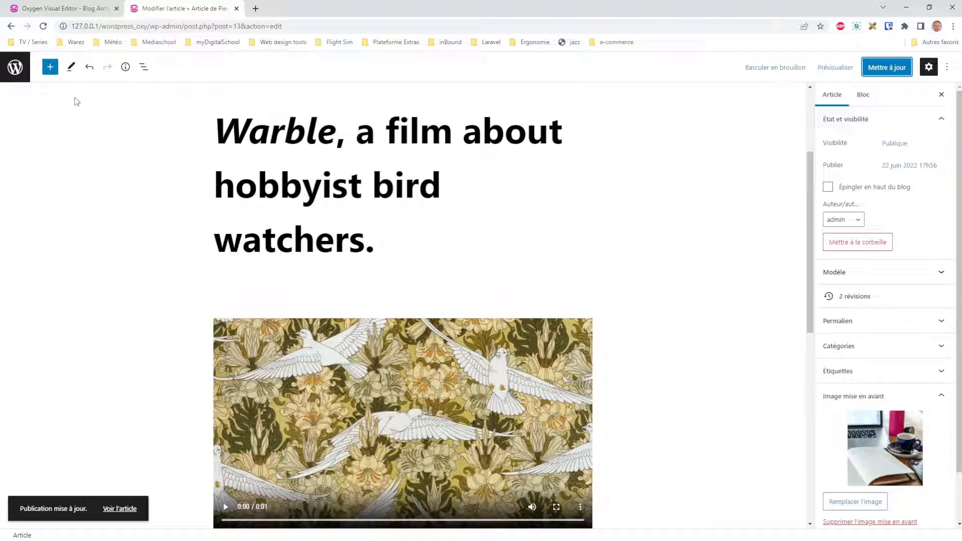
left_click(65, 9)
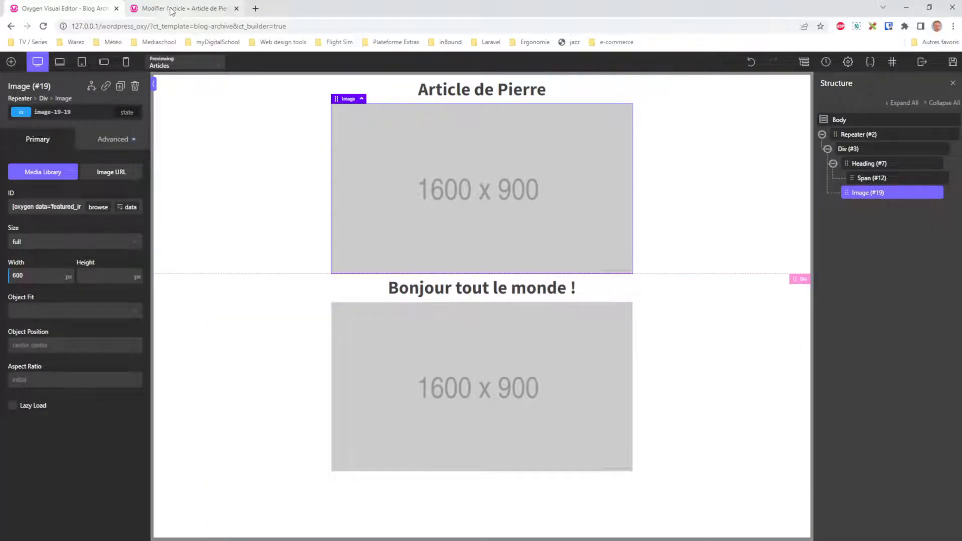
left_click(172, 10)
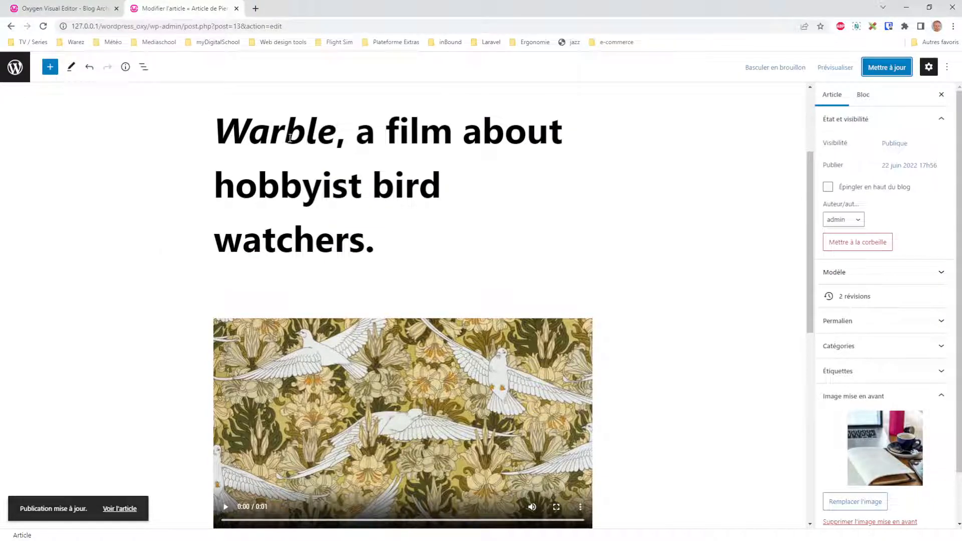
left_click(256, 8)
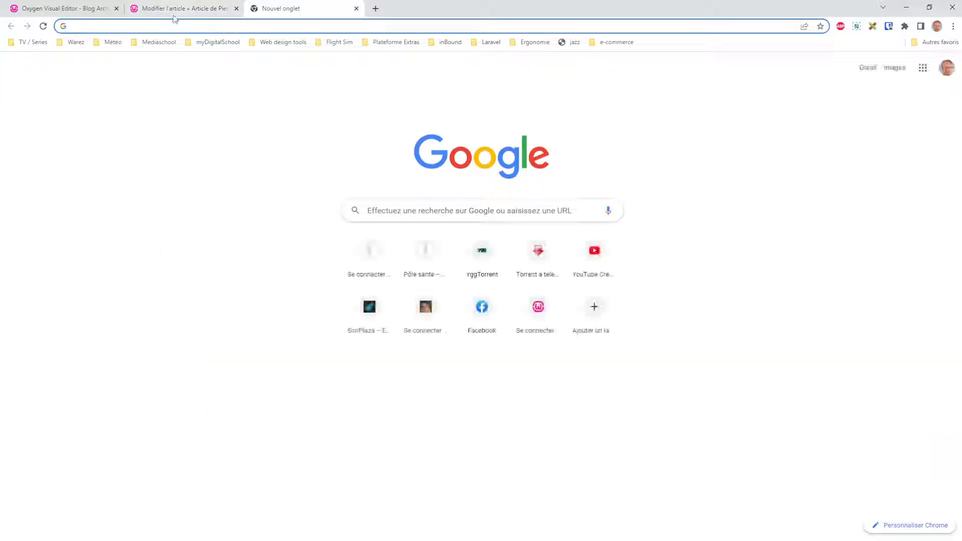
left_click(172, 25)
left_click(157, 11)
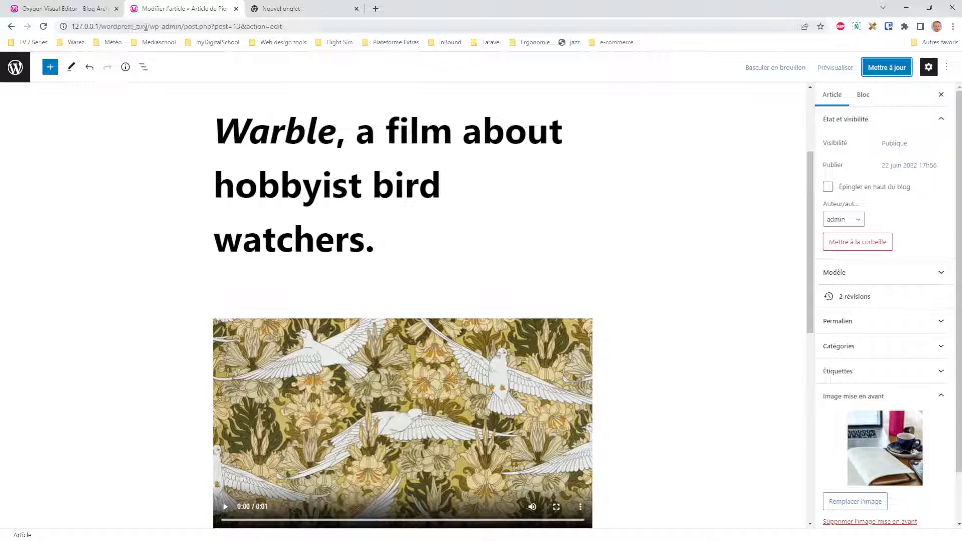
left_click_drag(146, 27, 50, 25)
key("ctrl+c")
left_click(289, 8)
left_click(182, 26)
key("ctrl+v")
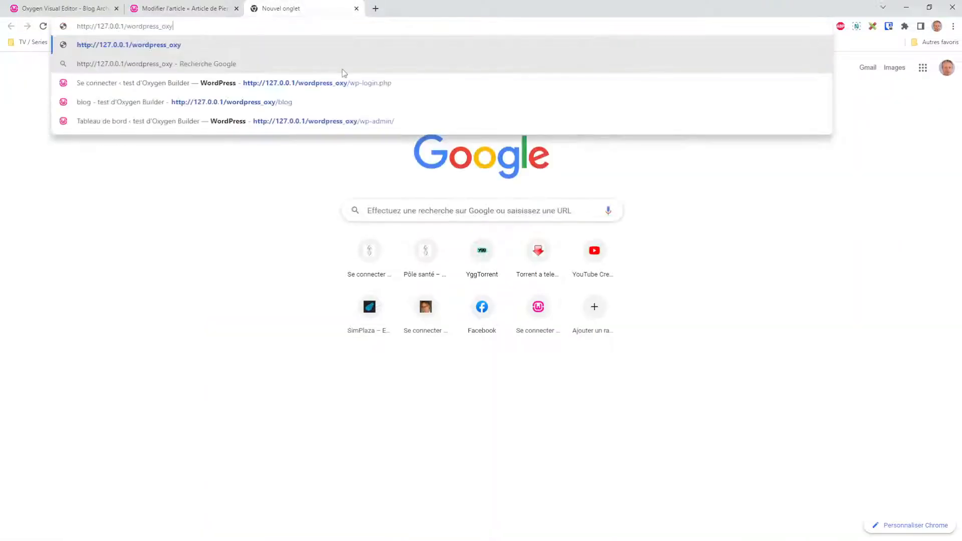
type("/blo")
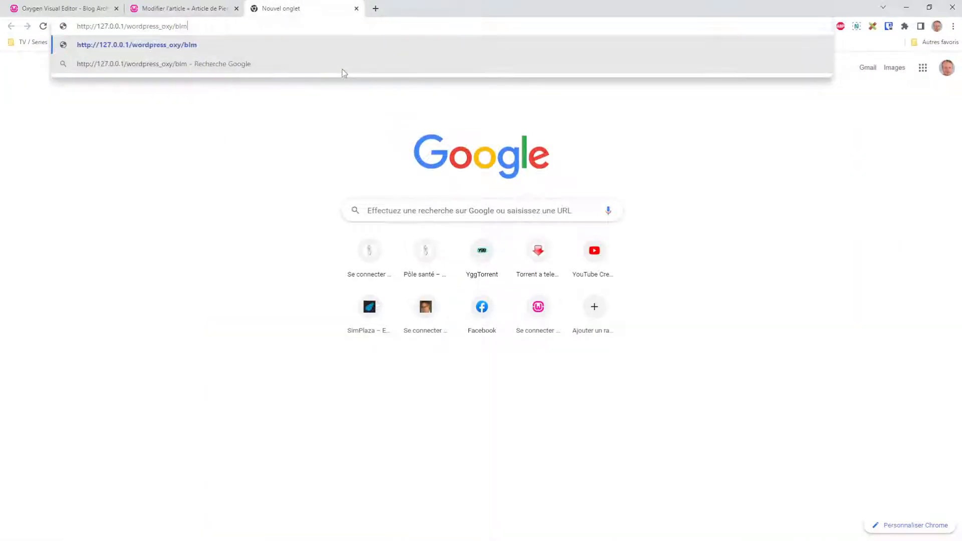
type("g")
key("Return")
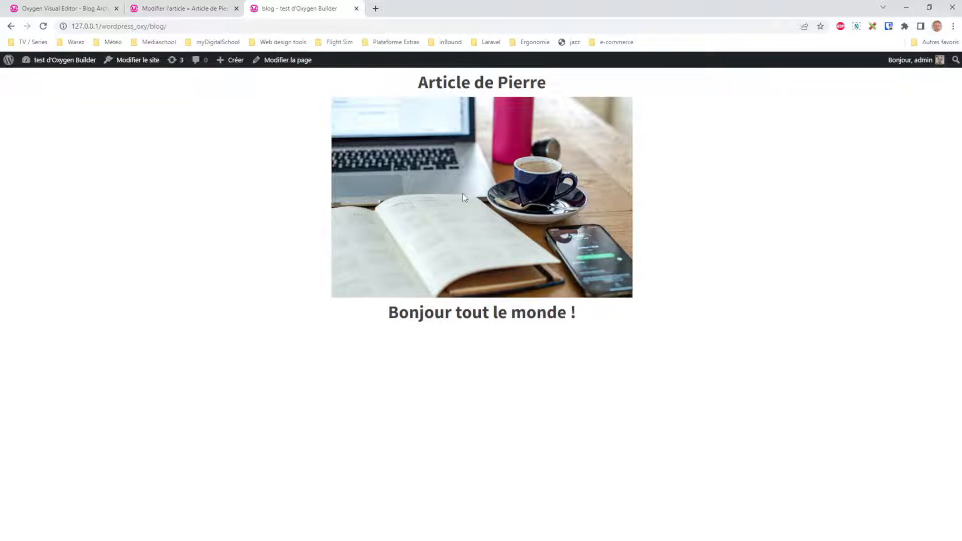
Step: Return to the Oxygen editor tab, switch the template image's source to Image URL, and examine the meta keys available as its dynamic data
left_click(106, 11)
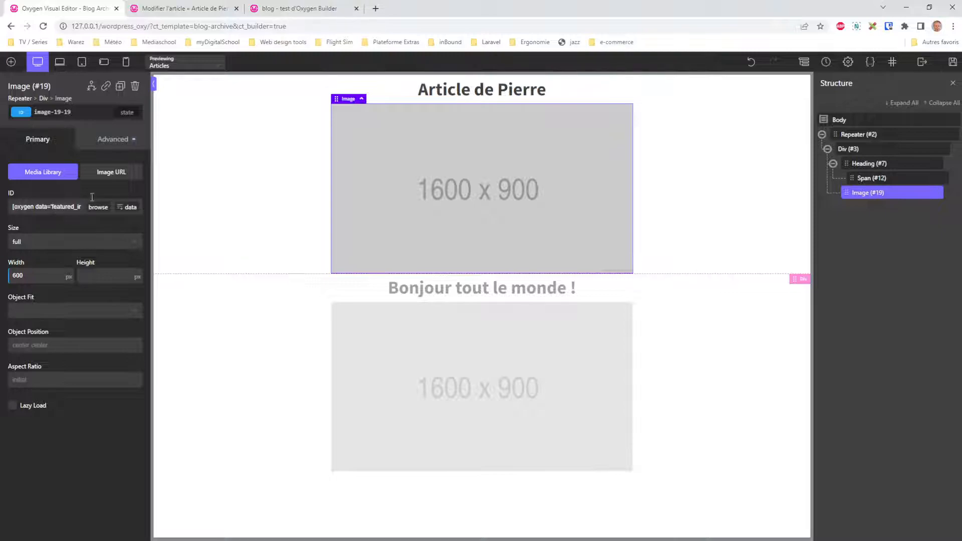
left_click(115, 175)
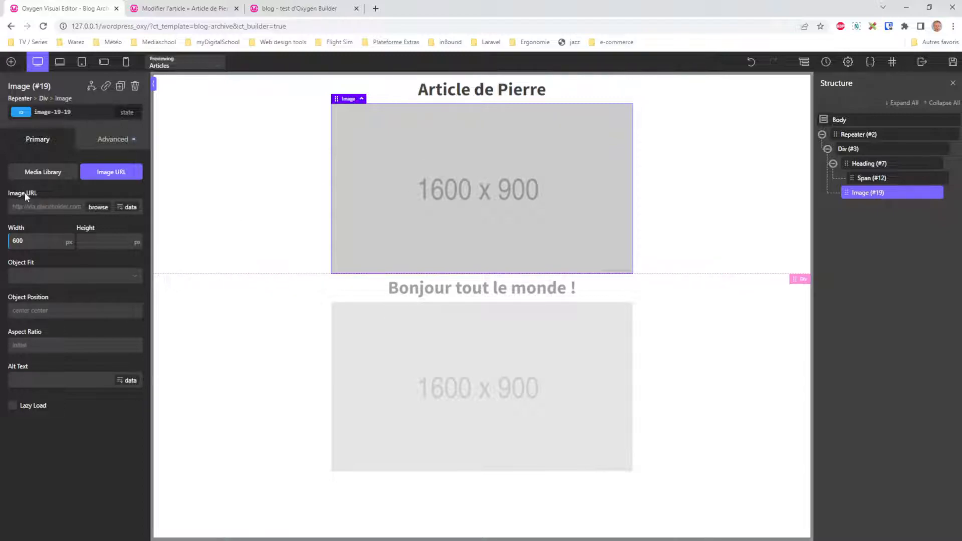
left_click(131, 208)
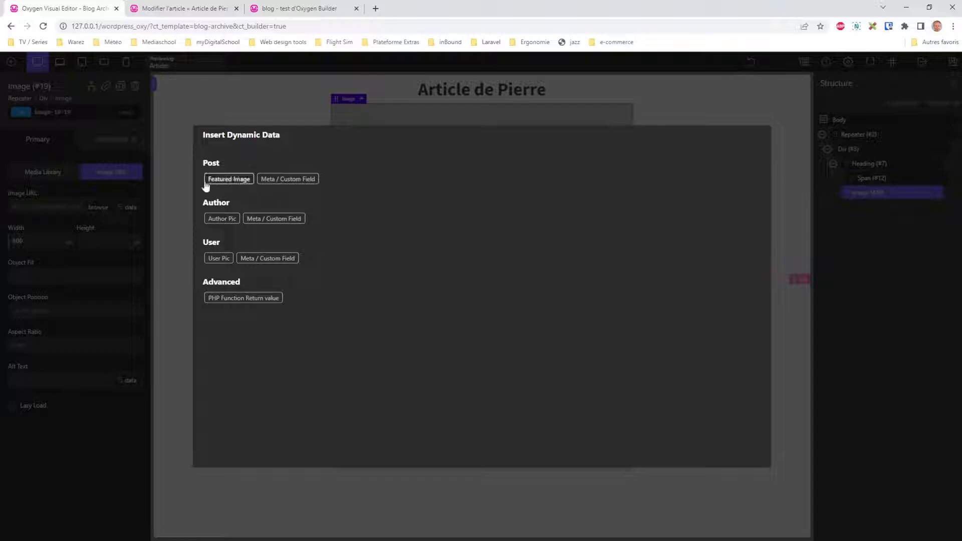
left_click(306, 180)
left_click(331, 187)
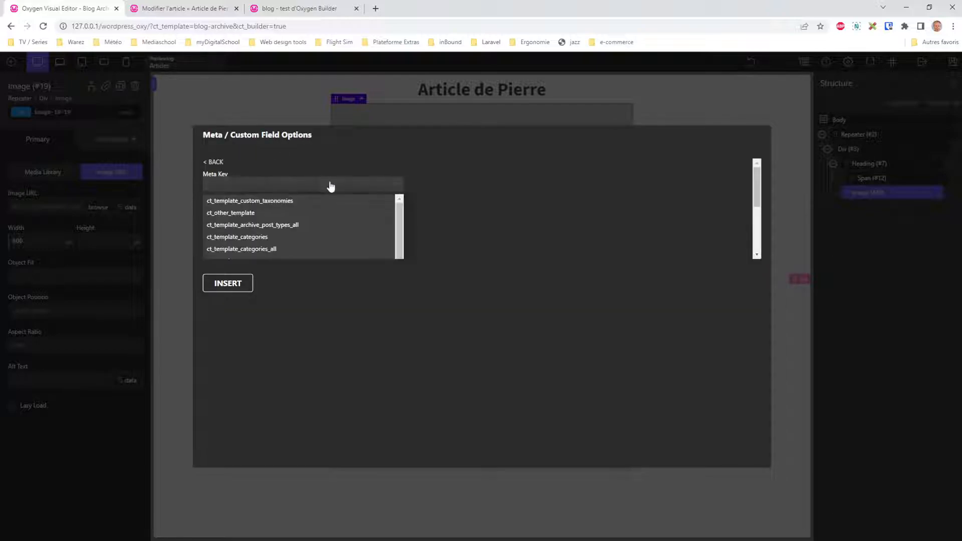
left_click_drag(399, 213, 404, 278)
scroll(326, 225, "down", 3)
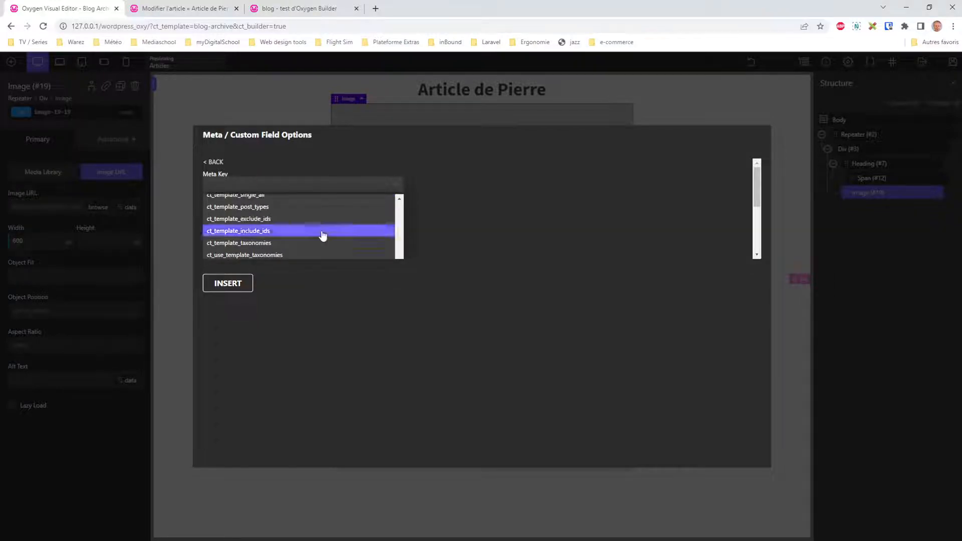
left_click(308, 313)
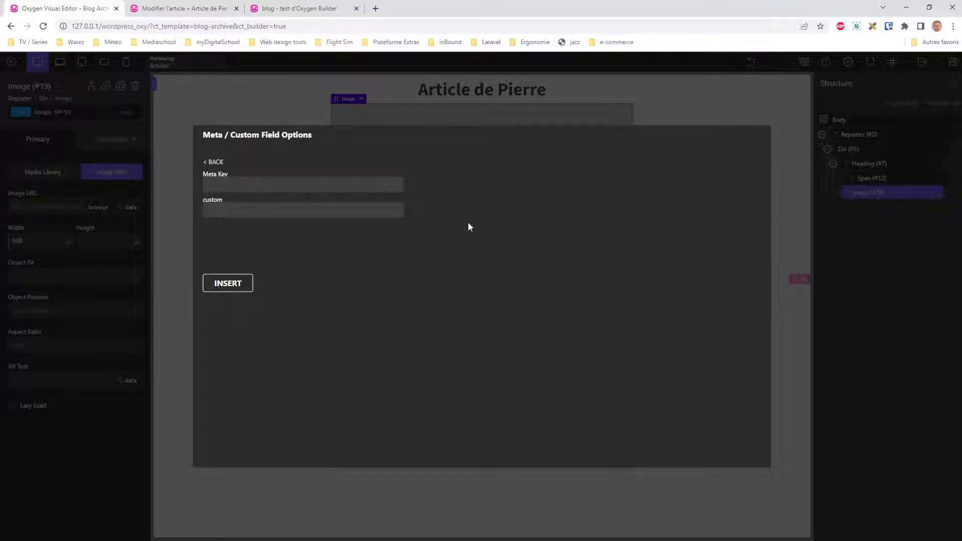
left_click(175, 292)
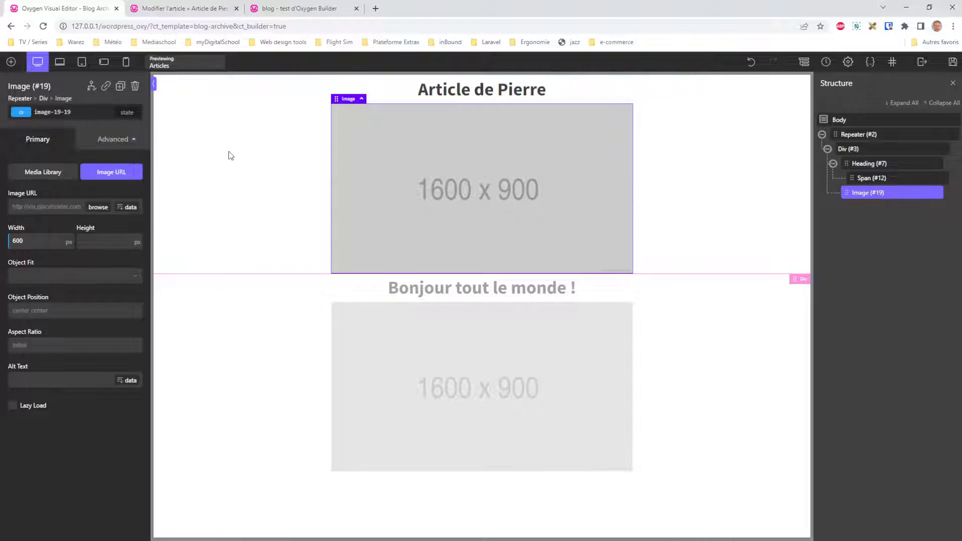
Step: Check the preview sources available for the Blog Archive template and preview it with Articles
left_click(184, 64)
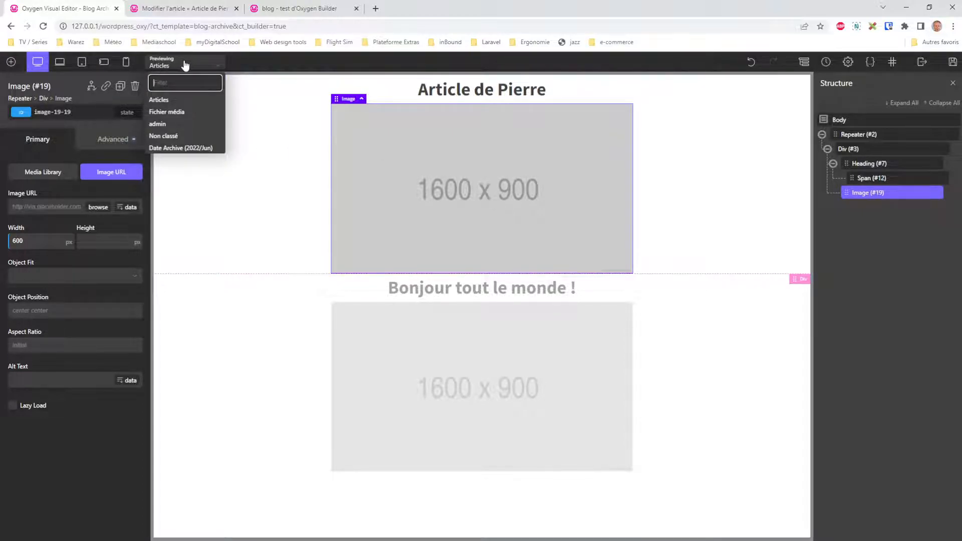
left_click(230, 154)
left_click(176, 67)
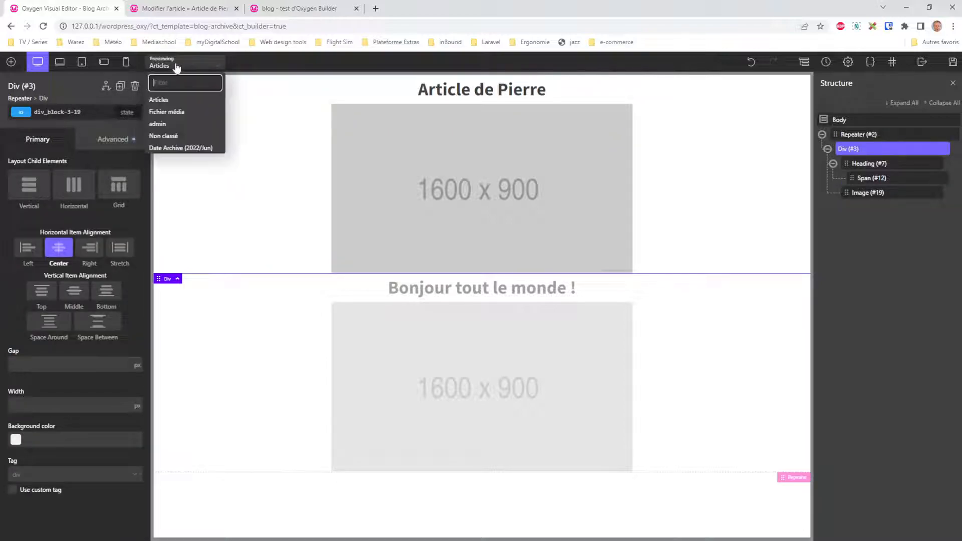
left_click(176, 101)
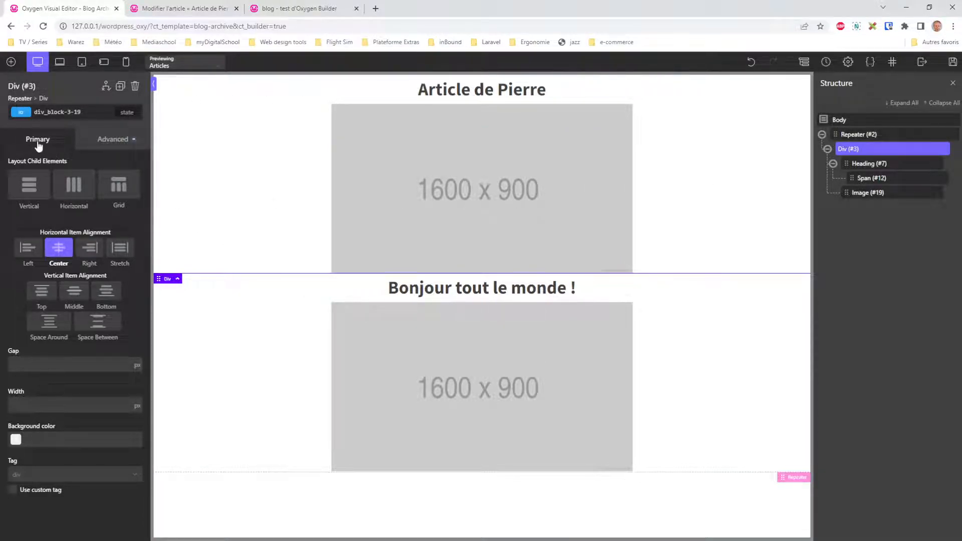
Step: Give the Repeater a custom WP query with the post type post and apply the query parameters
left_click(842, 122)
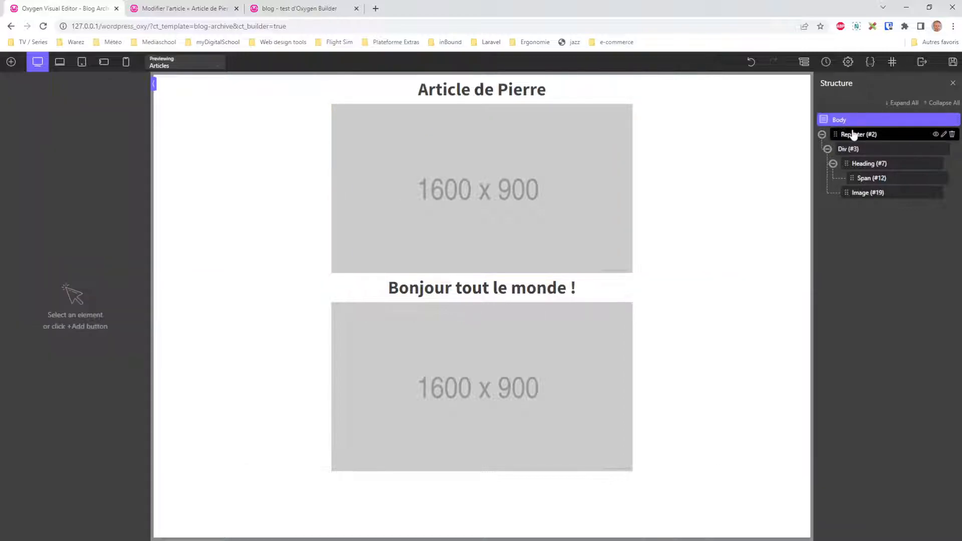
left_click(852, 135)
left_click(61, 171)
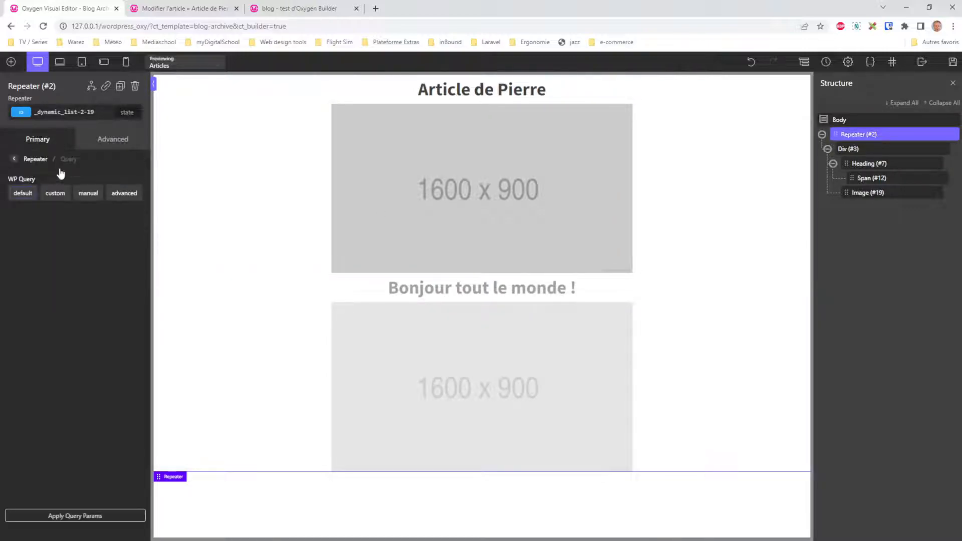
left_click(55, 193)
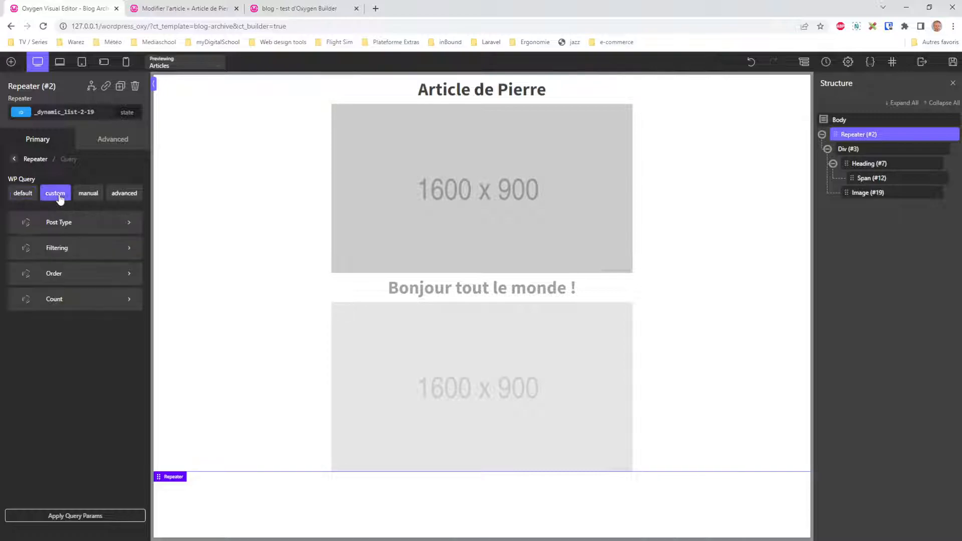
left_click(77, 222)
left_click(54, 195)
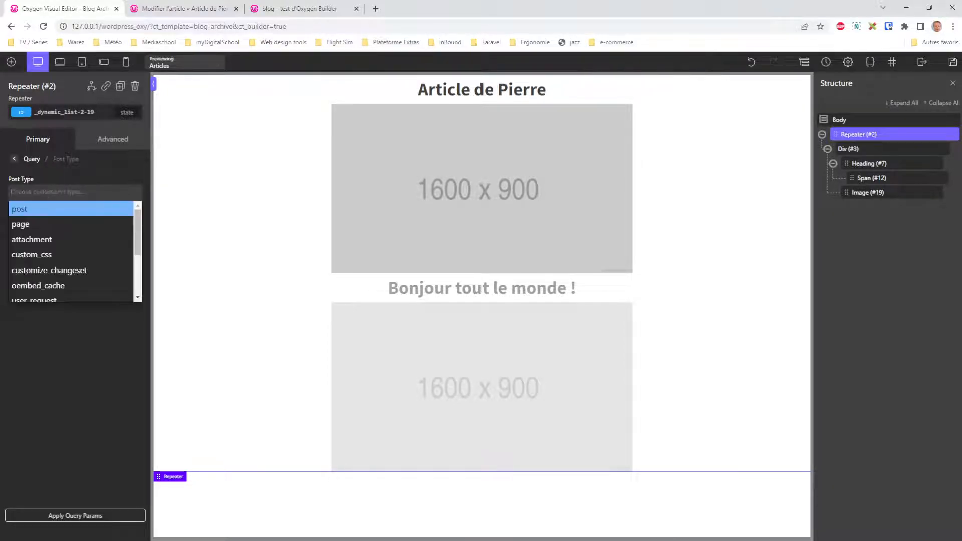
left_click(36, 209)
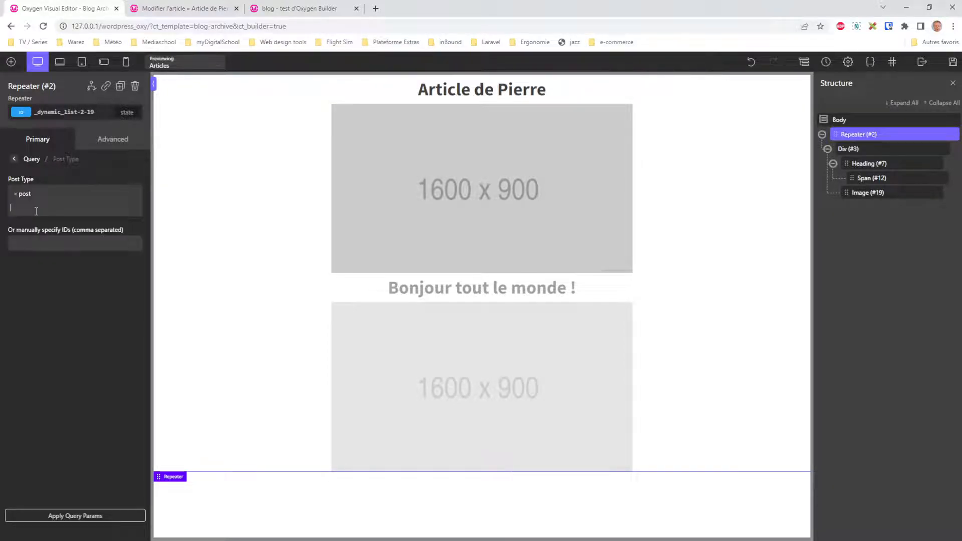
left_click(89, 520)
Step: Examine the Repeater query's filtering options for taxonomies and authors, and its sort order criteria
left_click(15, 160)
left_click(73, 247)
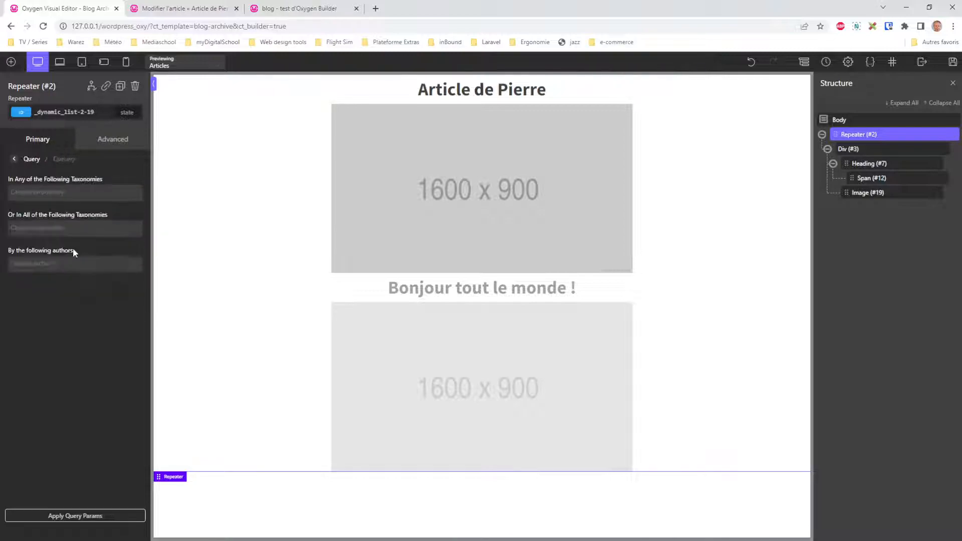
left_click(14, 160)
left_click(68, 273)
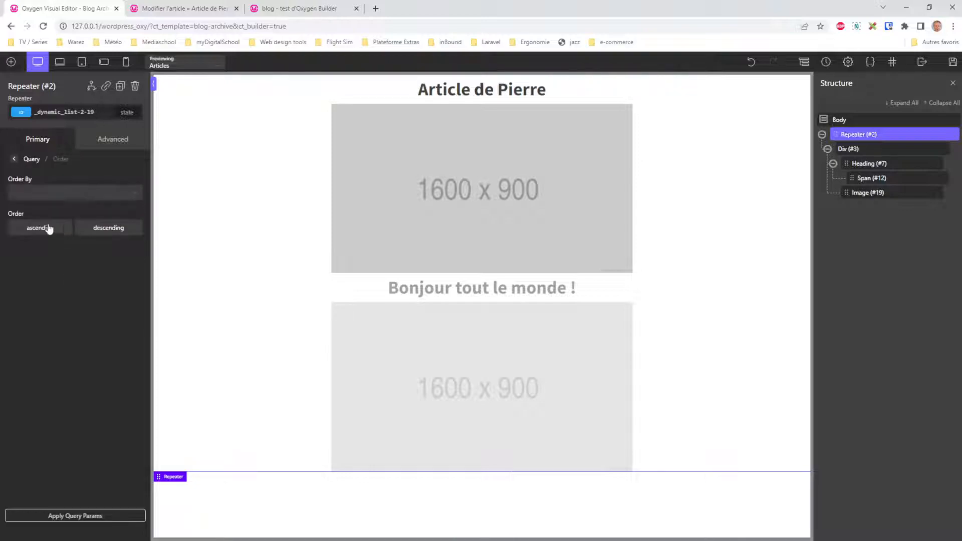
left_click(13, 159)
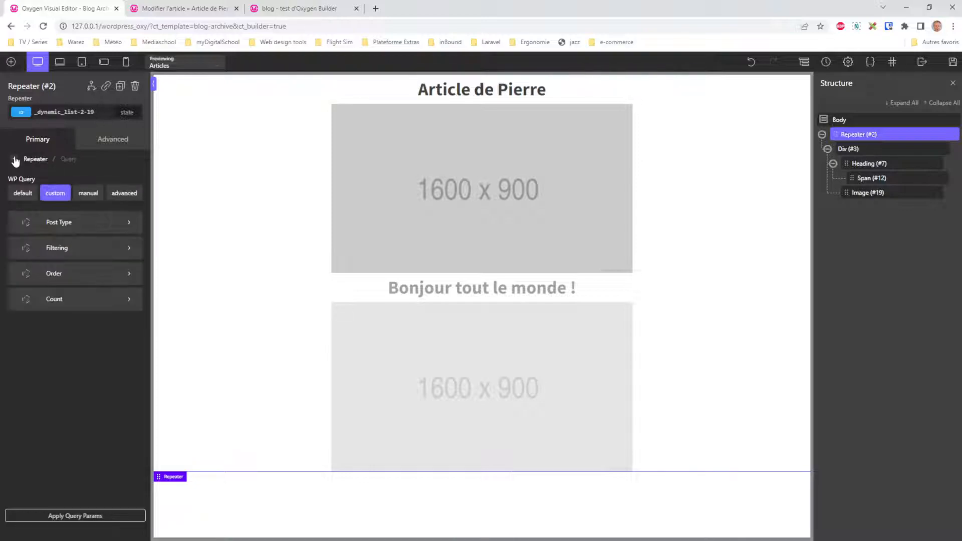
left_click(58, 274)
left_click(63, 195)
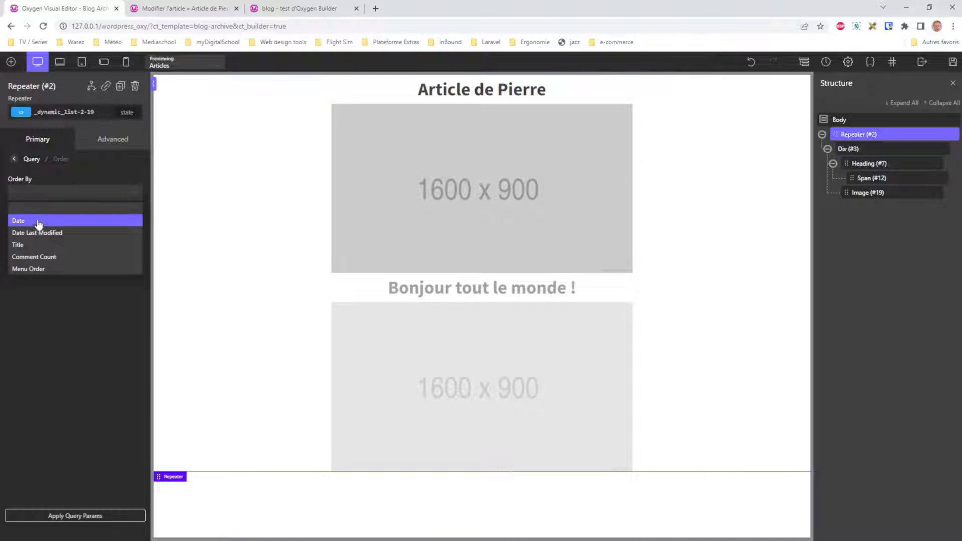
left_click(84, 314)
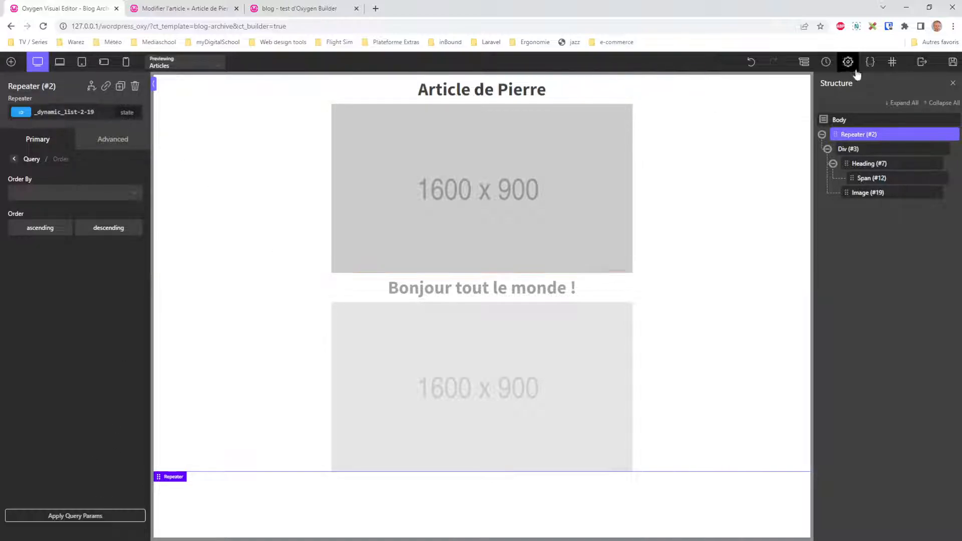
Step: Hide the structure tree and examine the Repeater's advanced background styling options
left_click(804, 62)
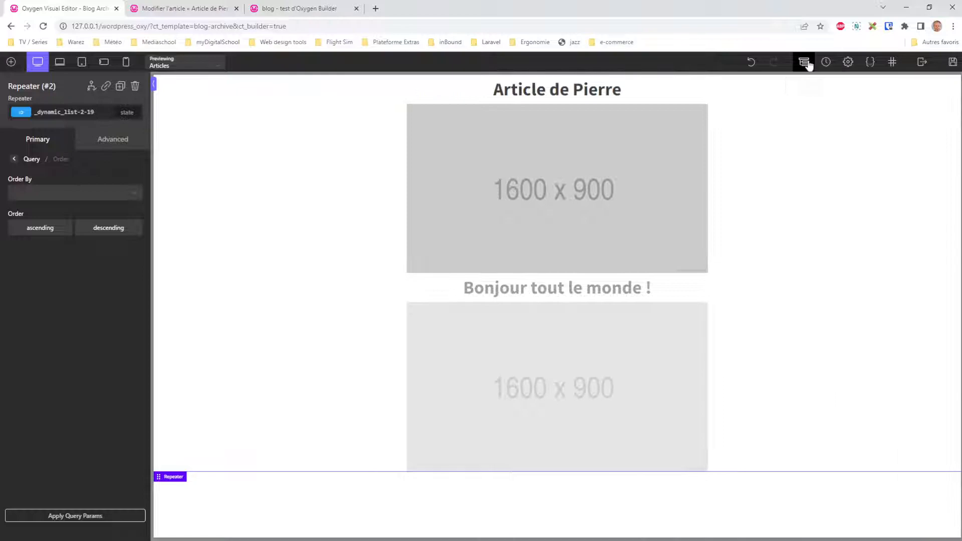
left_click(113, 140)
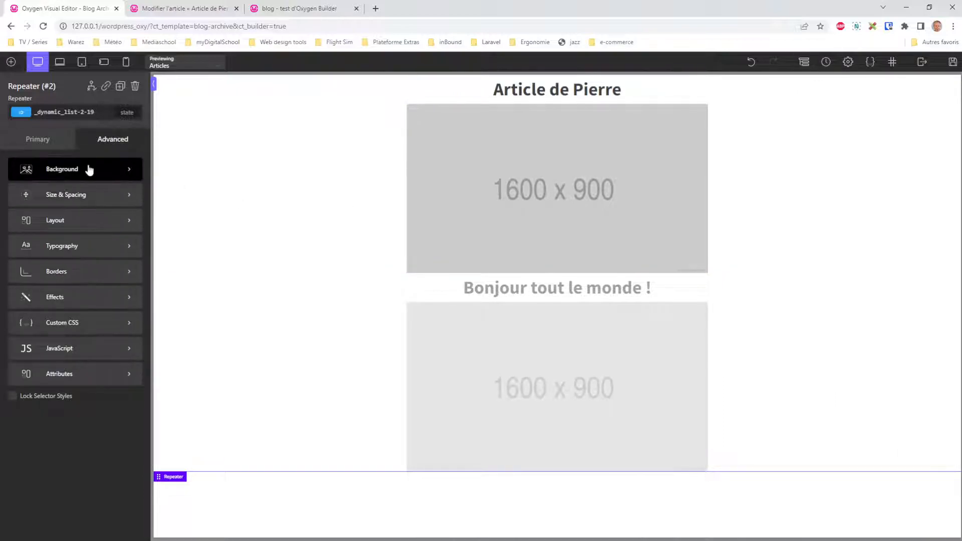
left_click(83, 169)
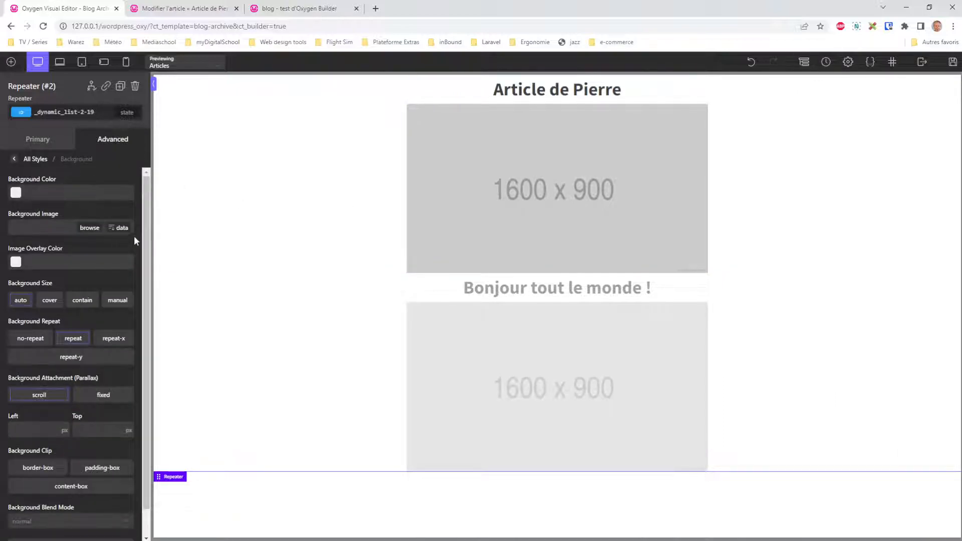
scroll(146, 257, "down", 1)
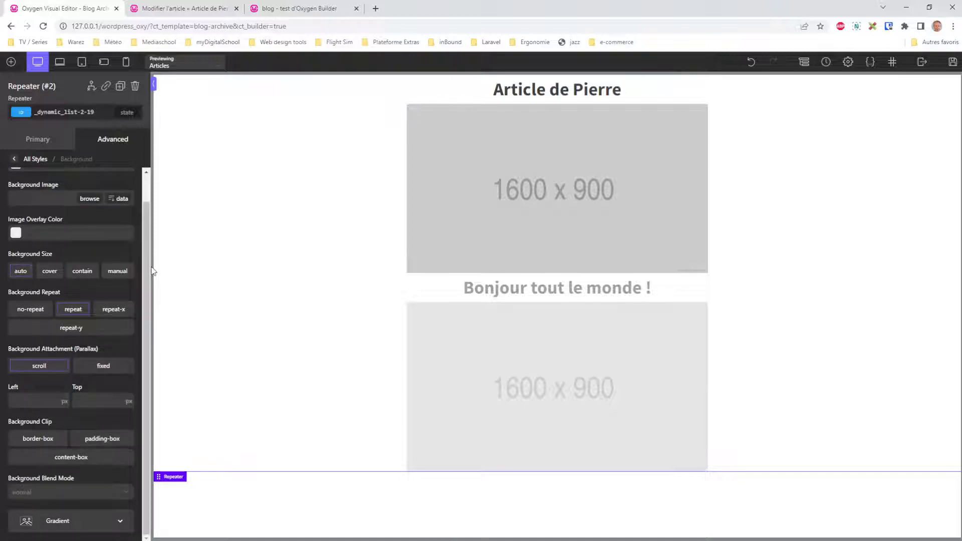
scroll(151, 265, "up", 1)
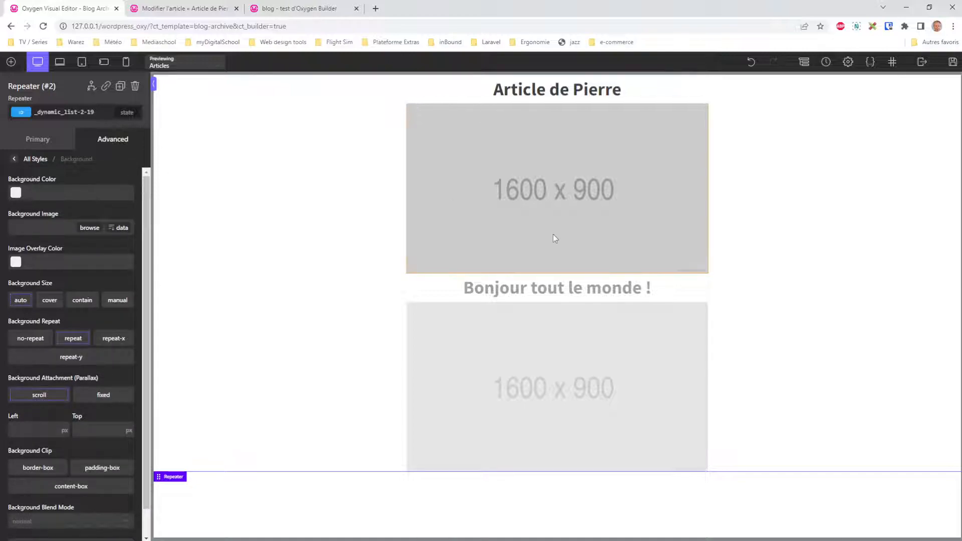
left_click(15, 160)
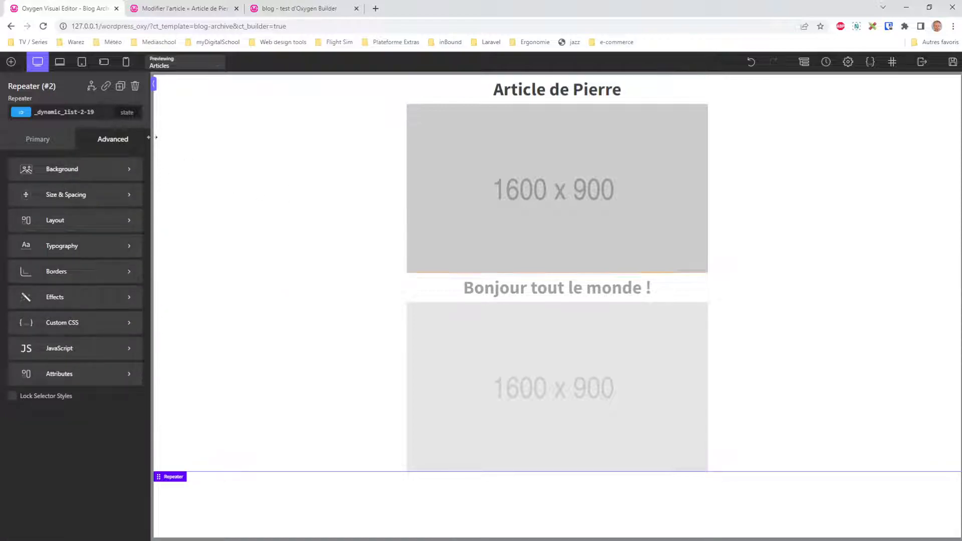
Step: Wrap the whole Repeater in a Link Wrapper
left_click(106, 86)
left_click(599, 180)
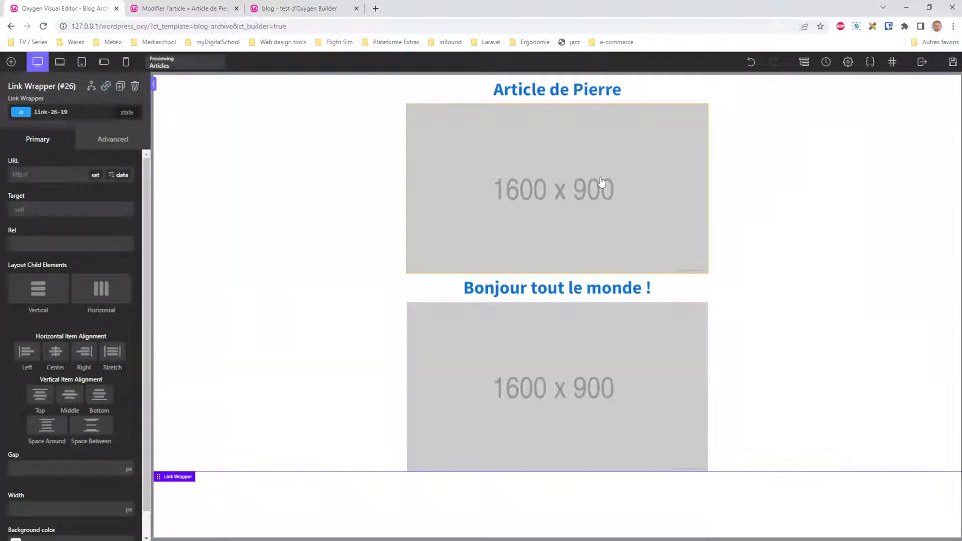
Step: Show the components that can be added, including the Helpers category
left_click(11, 61)
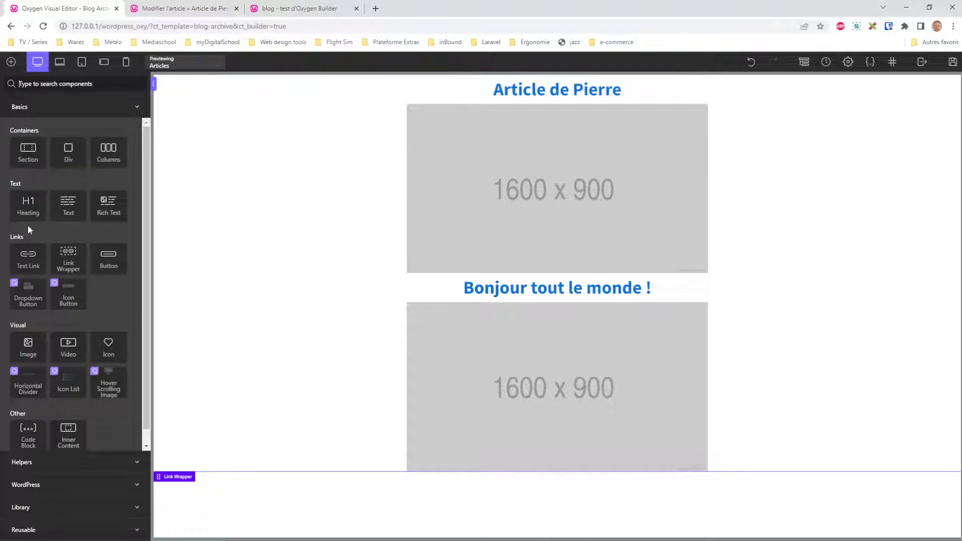
left_click(48, 469)
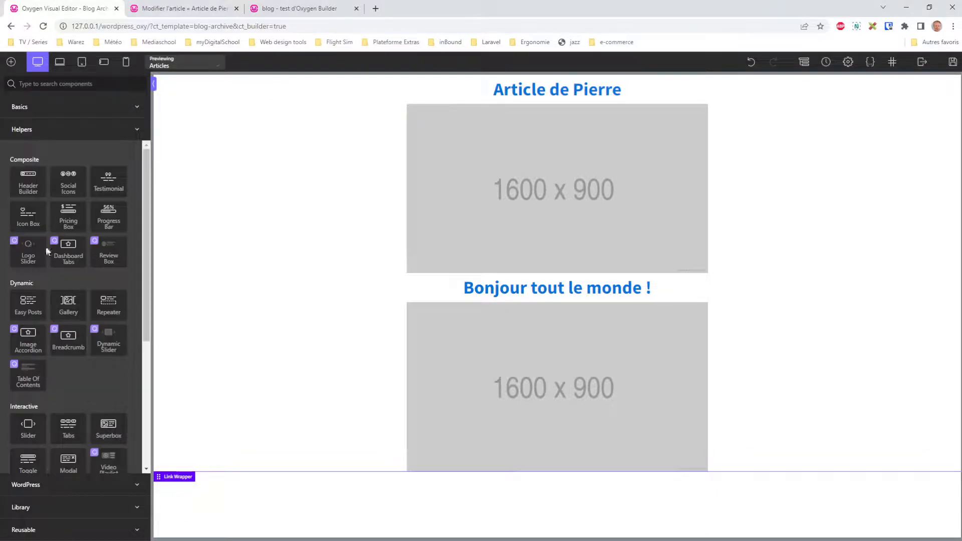